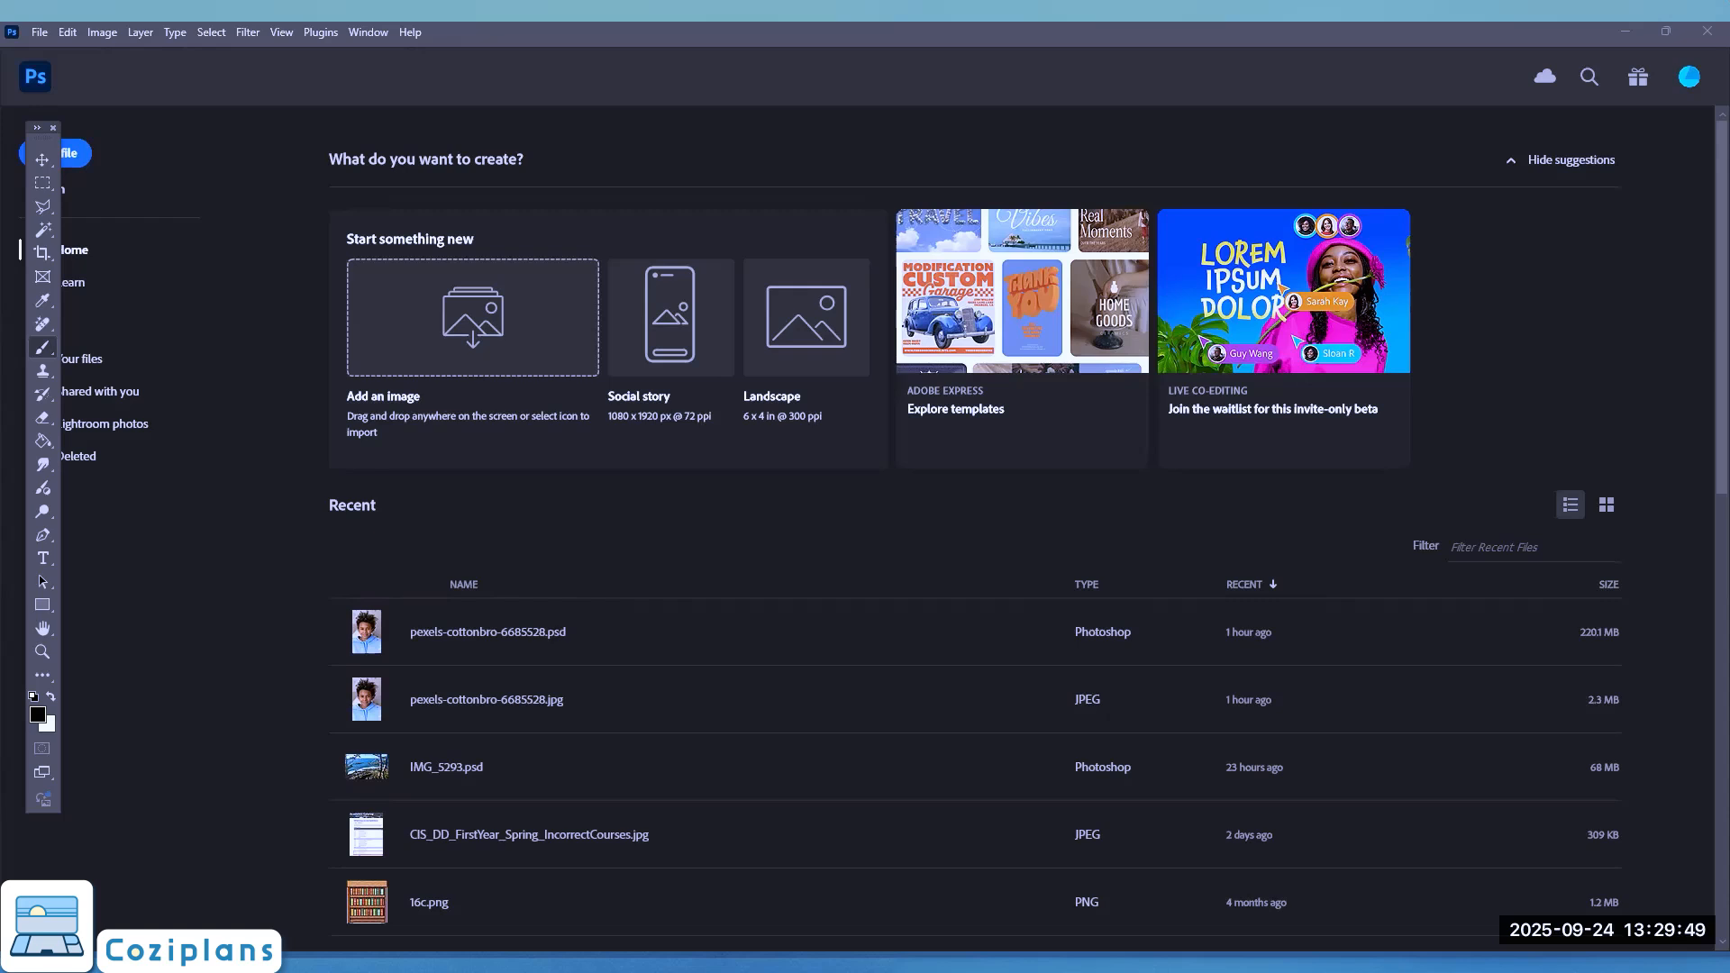
Open the recent file pexels-cottonbro-6685528.jpg and hide the grid lines overlaying the photo.
click(459, 701)
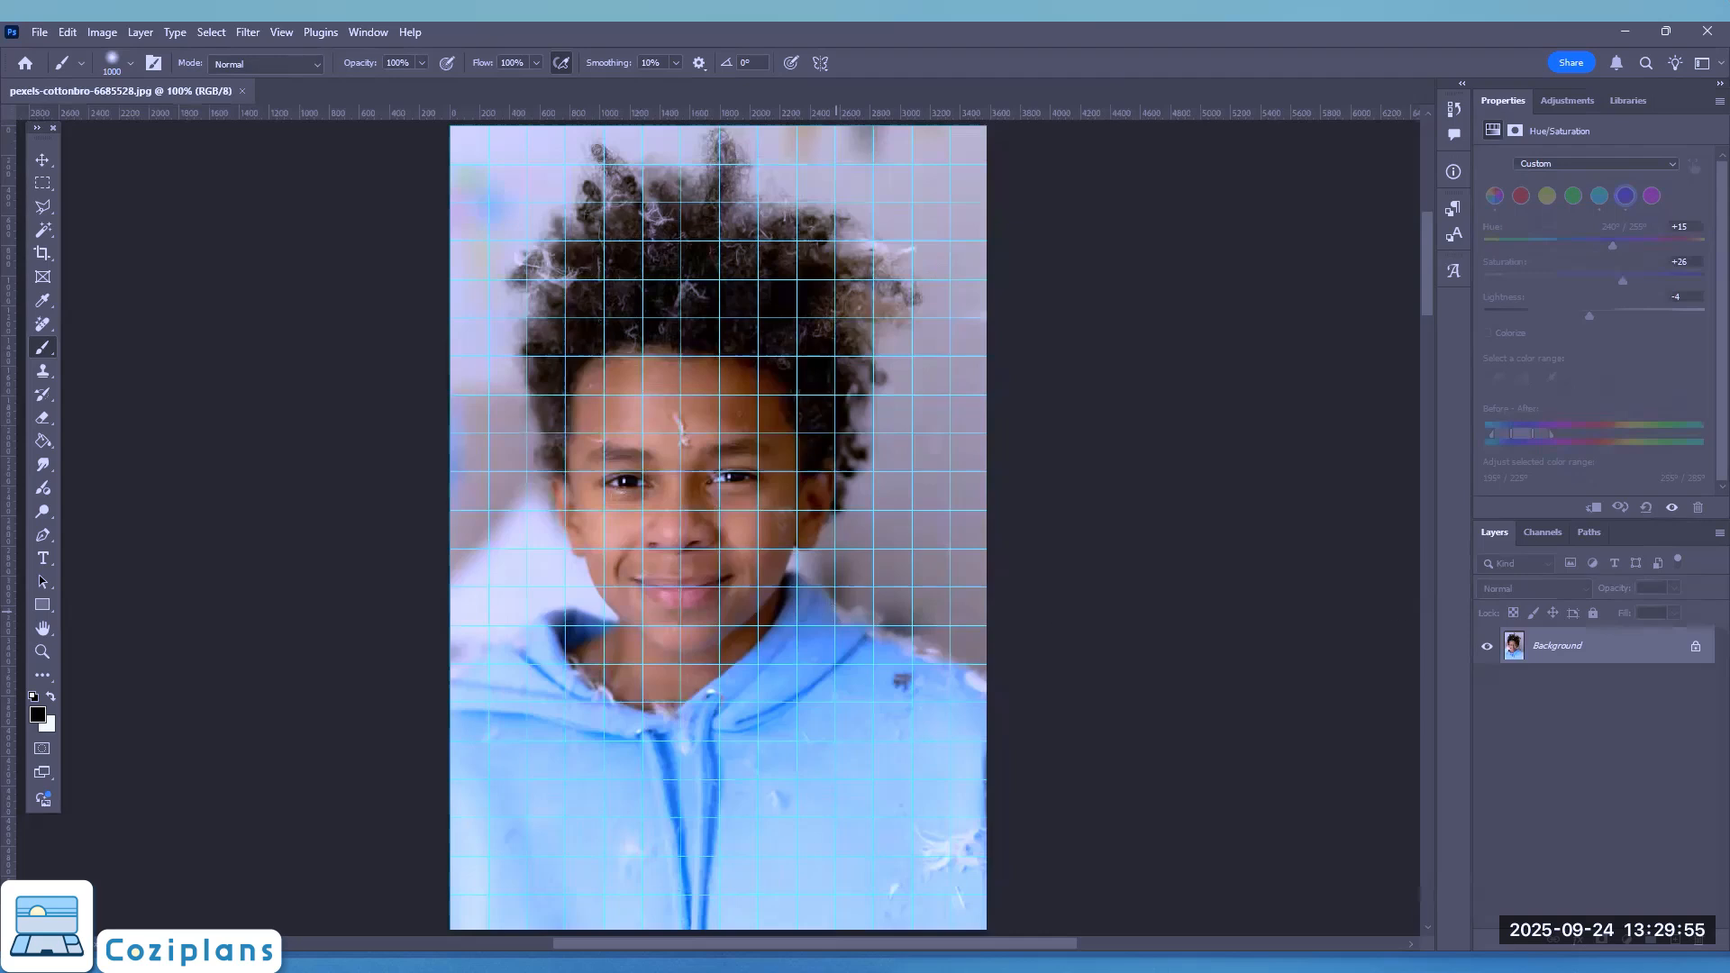
click(282, 32)
click(302, 394)
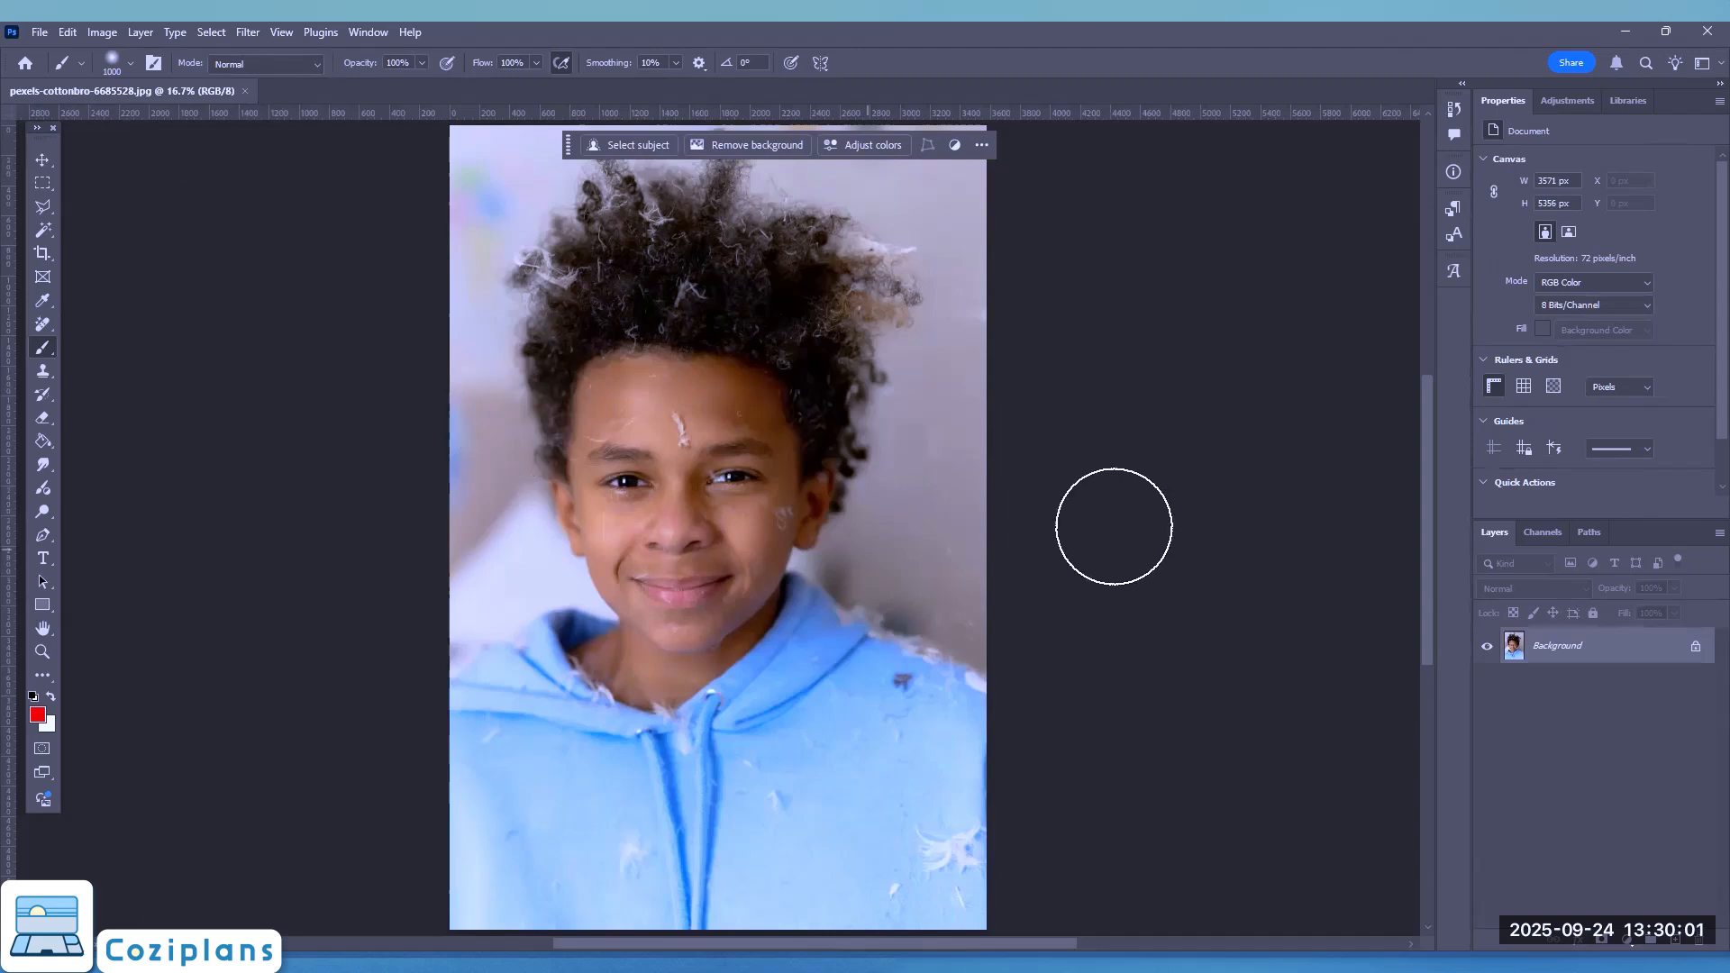
Reduce the brush size to 200 pixels.
key(bracketleft)
key(bracketleft)
key(bracketleft)
key(bracketleft)
key(bracketleft)
key(bracketleft)
key(bracketleft)
key(bracketleft)
key(bracketleft)
key(bracketleft)
key(bracketleft)
key(bracketleft)
key(bracketleft)
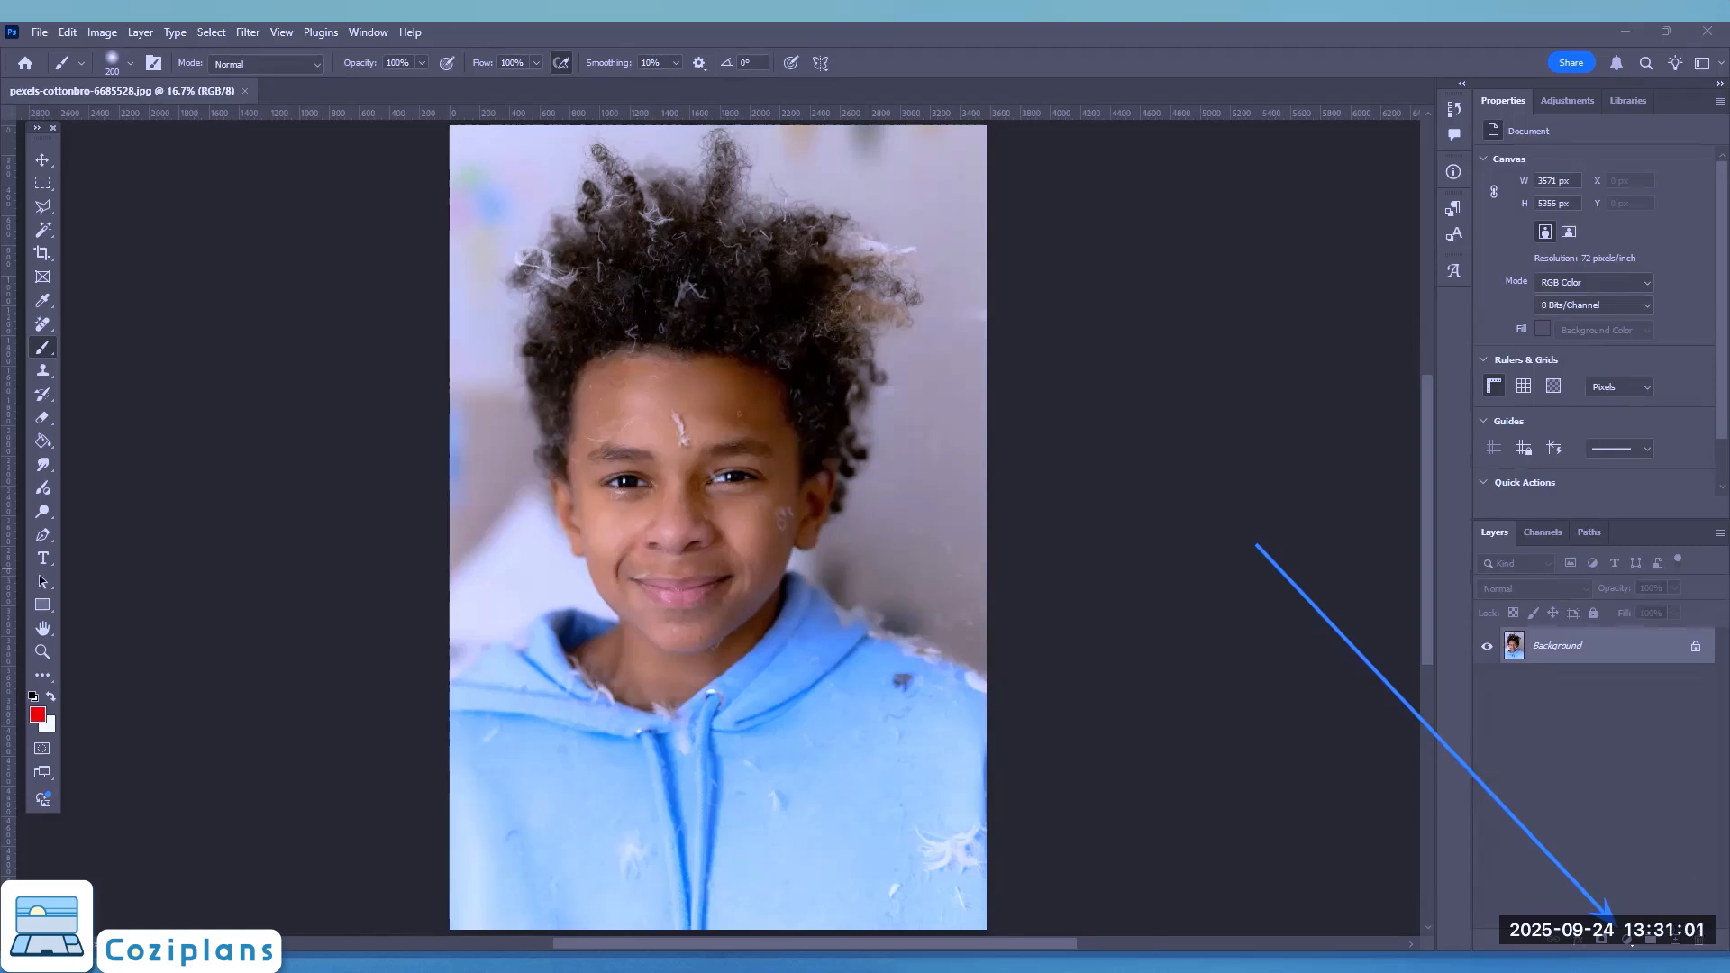
Add a Brightness/Contrast adjustment layer above the Background layer.
click(1630, 940)
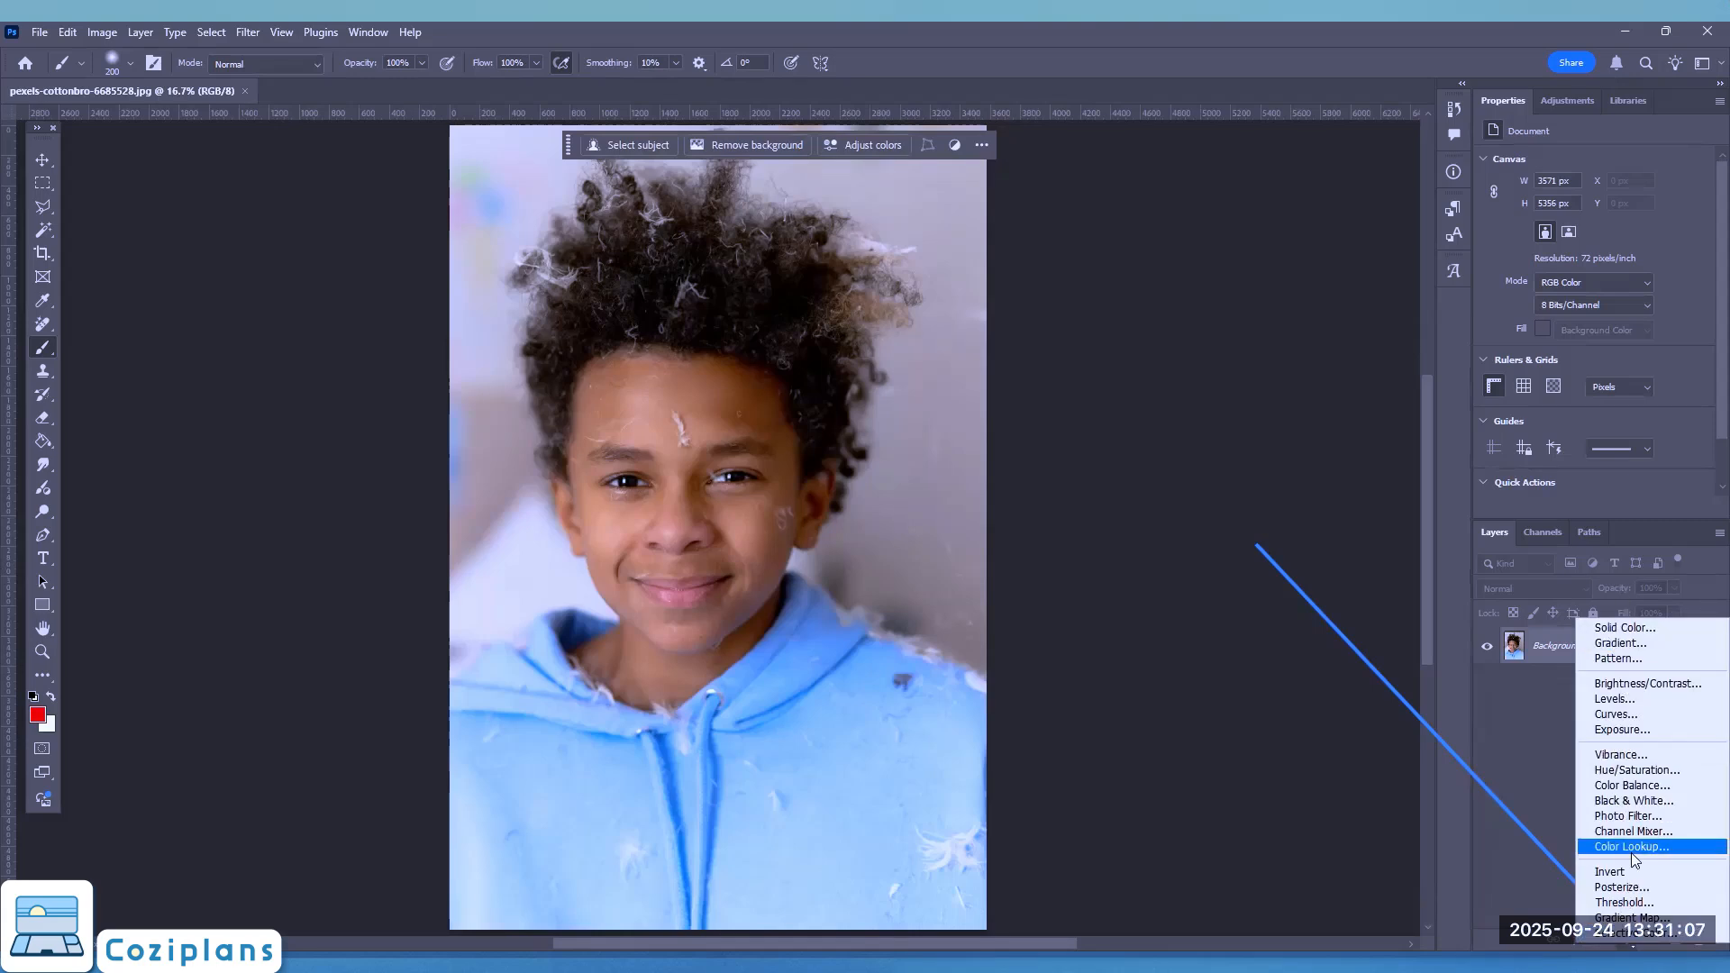
click(1632, 687)
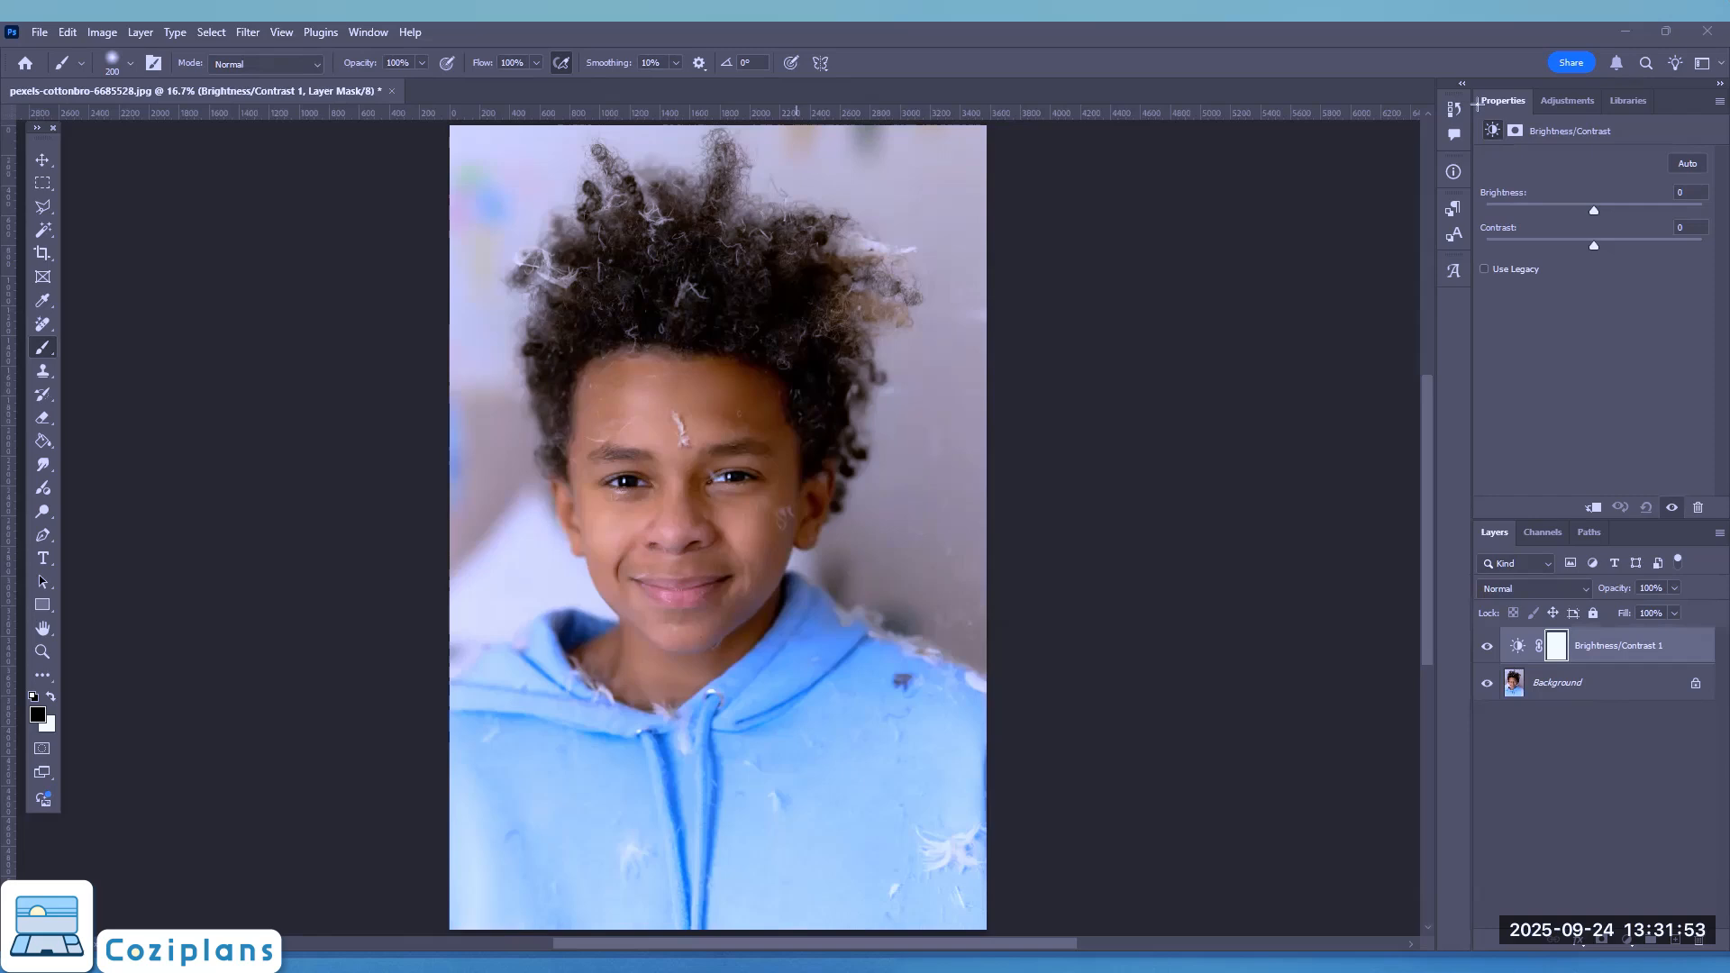
drag(1469, 82, 1727, 397)
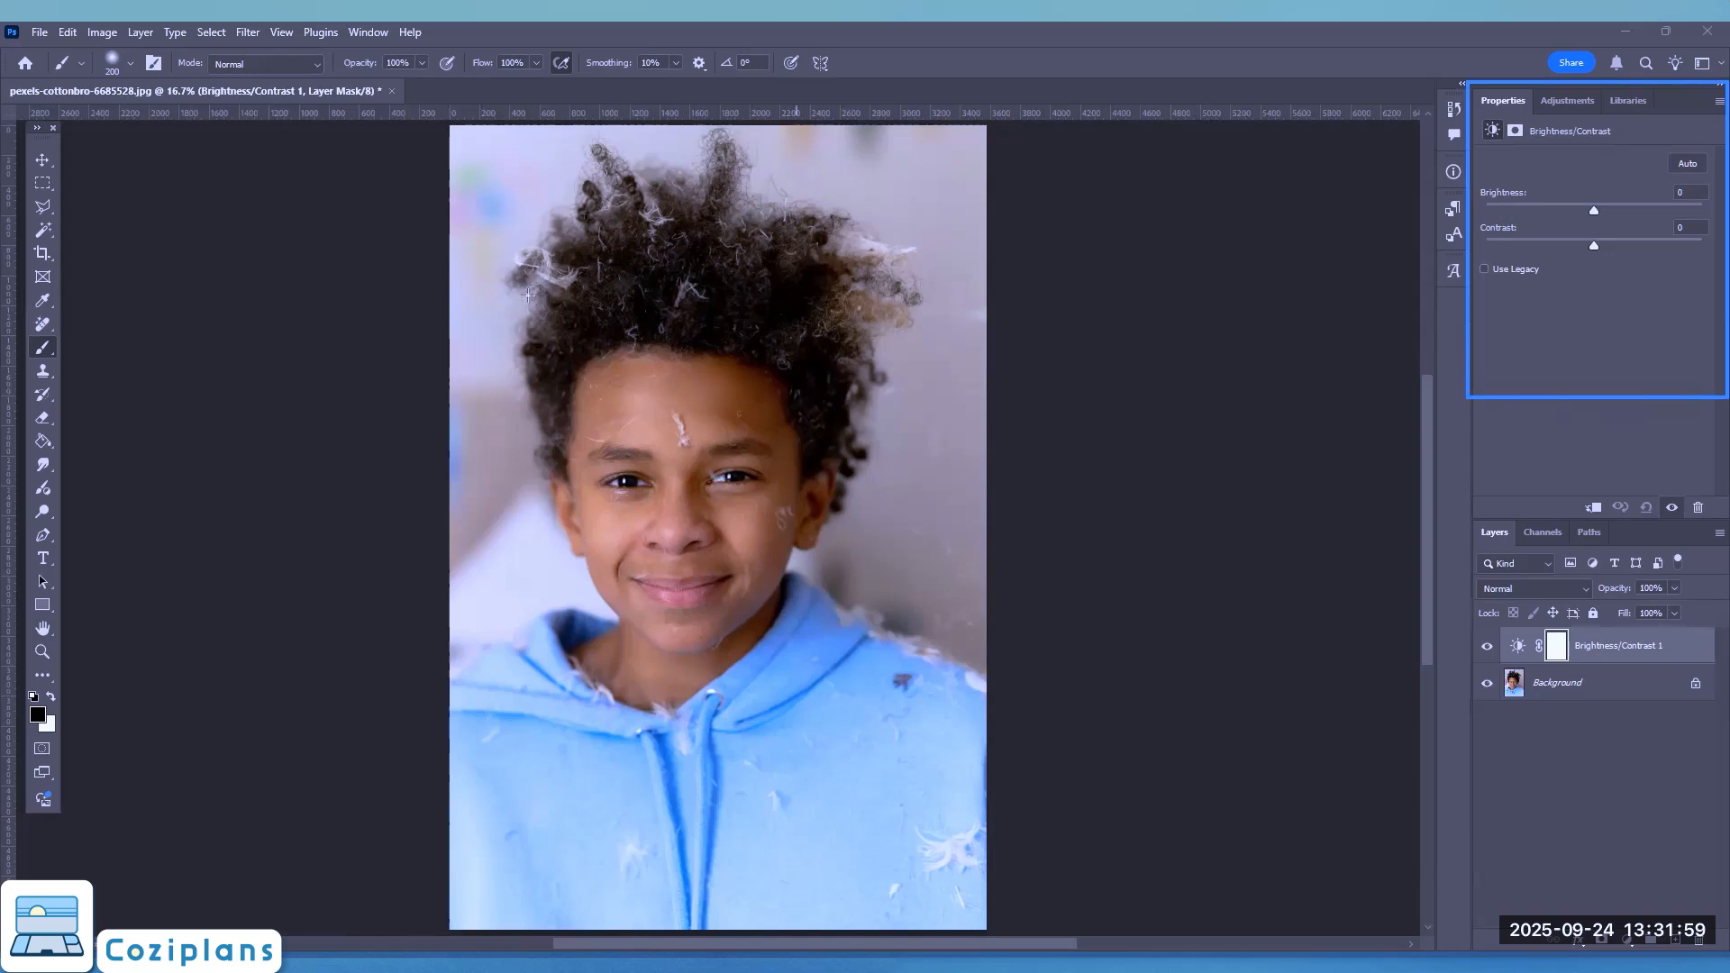
drag(1253, 338, 1460, 193)
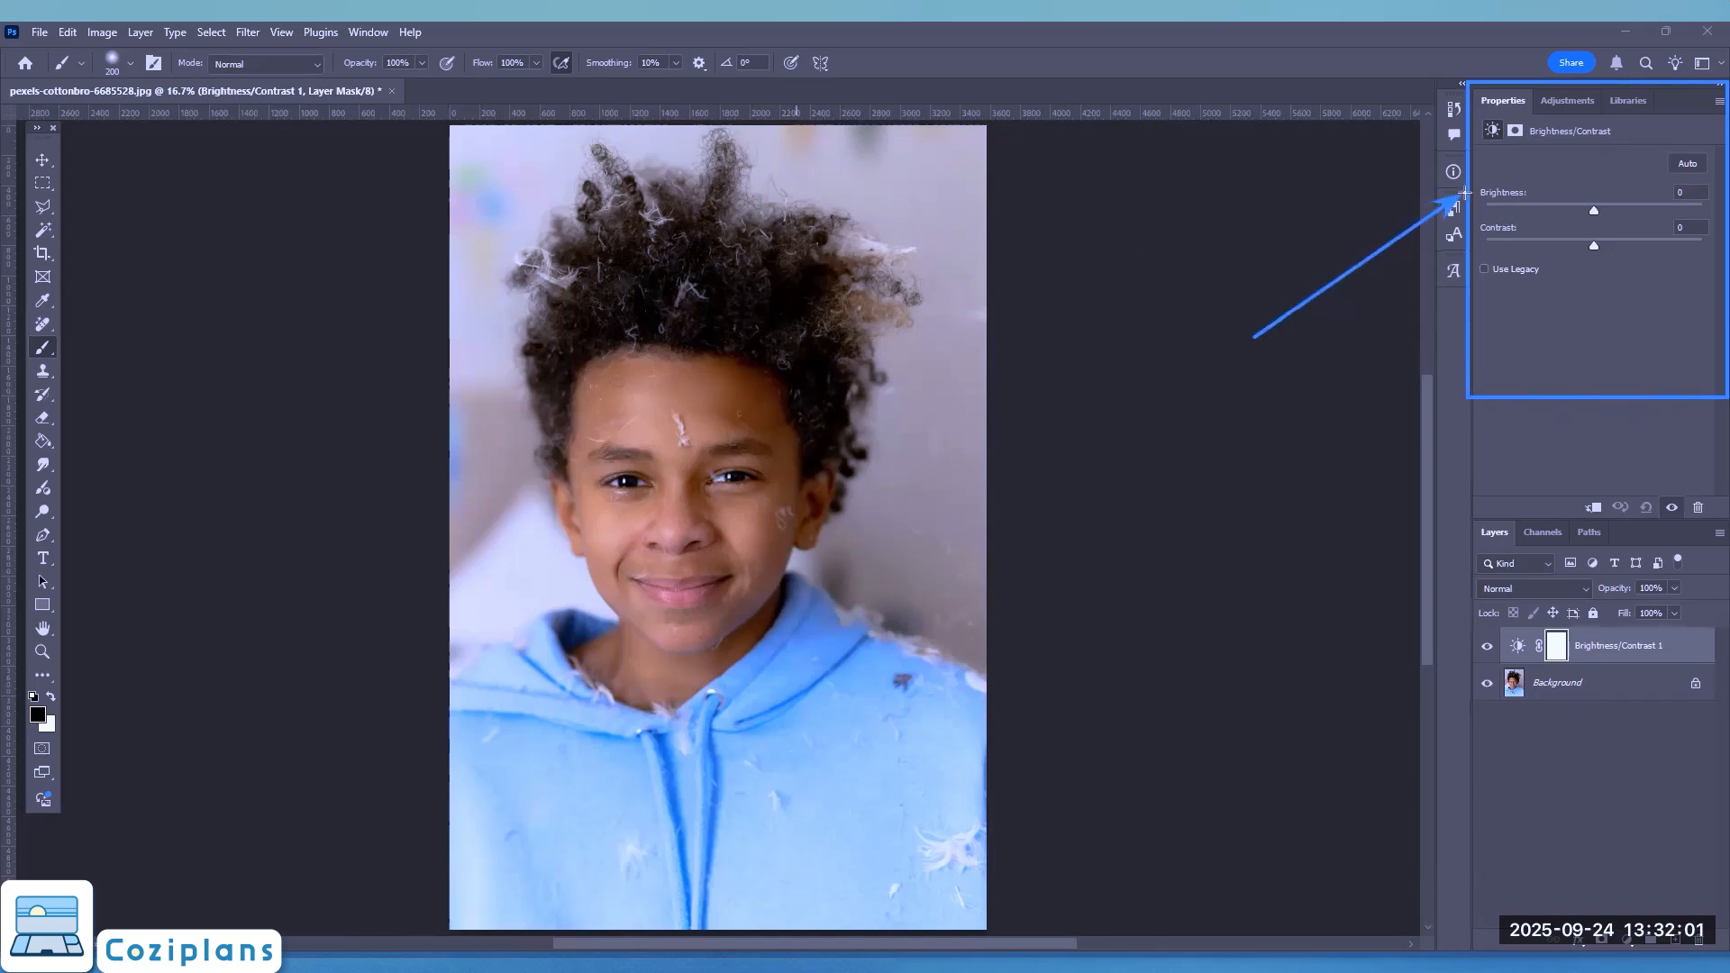
drag(1345, 377, 1476, 239)
Set the adjustment layer's brightness to 8 and its contrast to -11.
drag(1623, 212, 1588, 265)
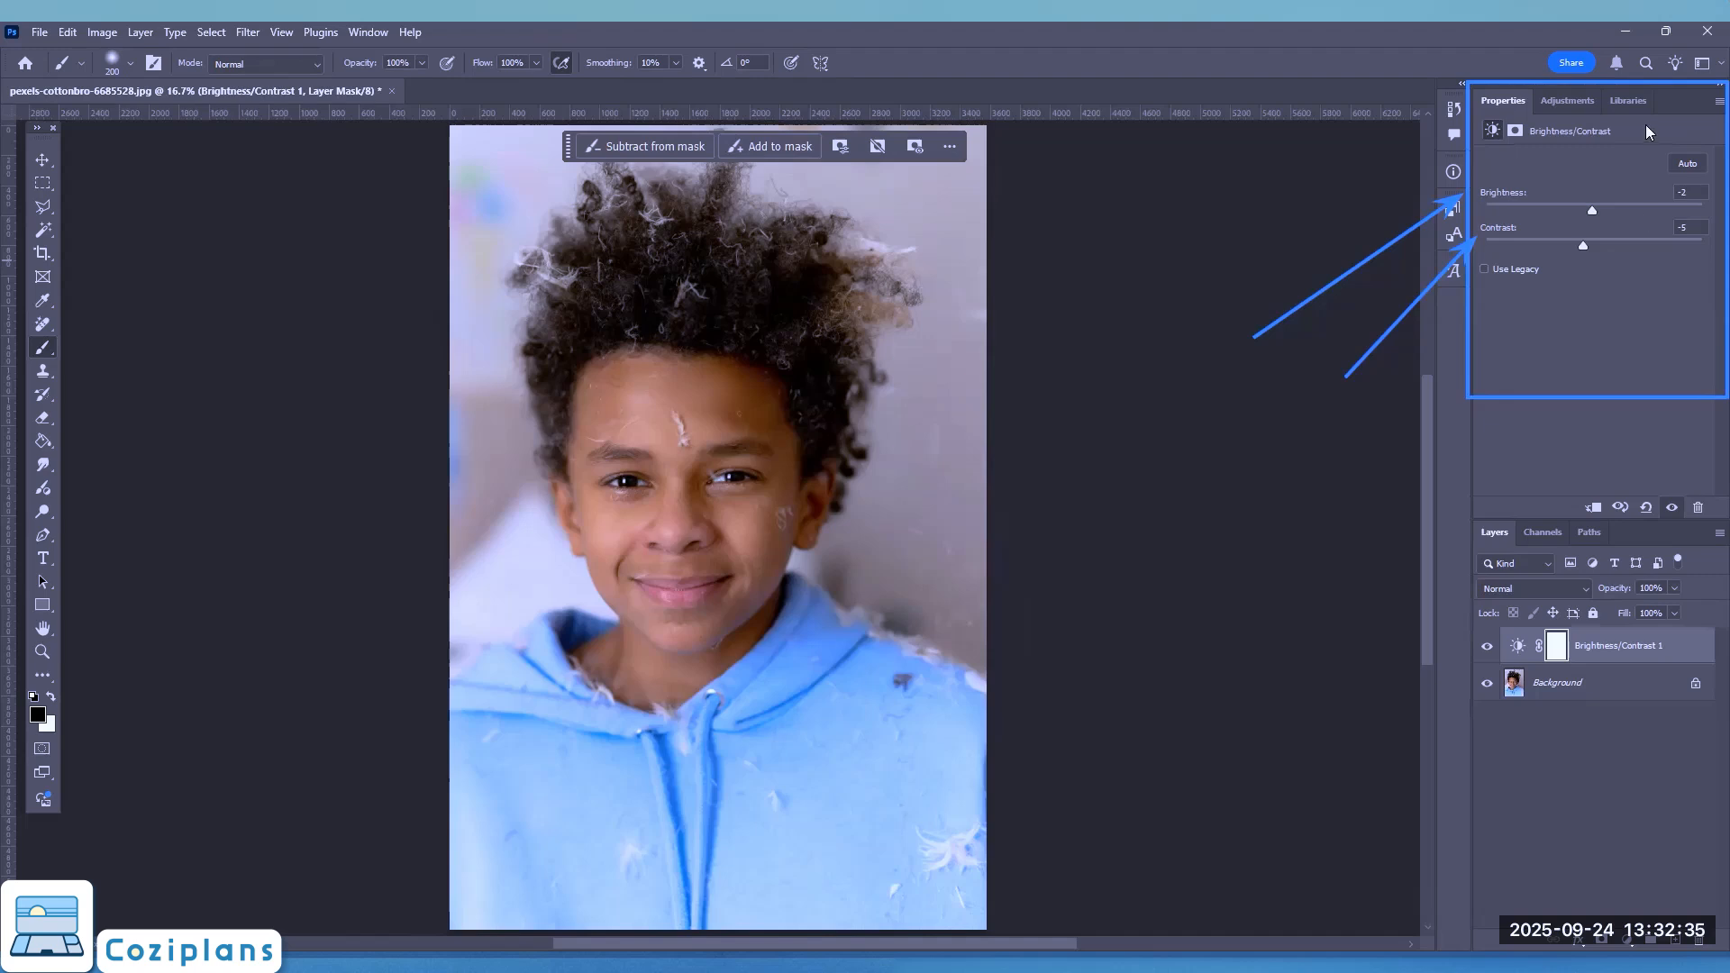
click(1685, 164)
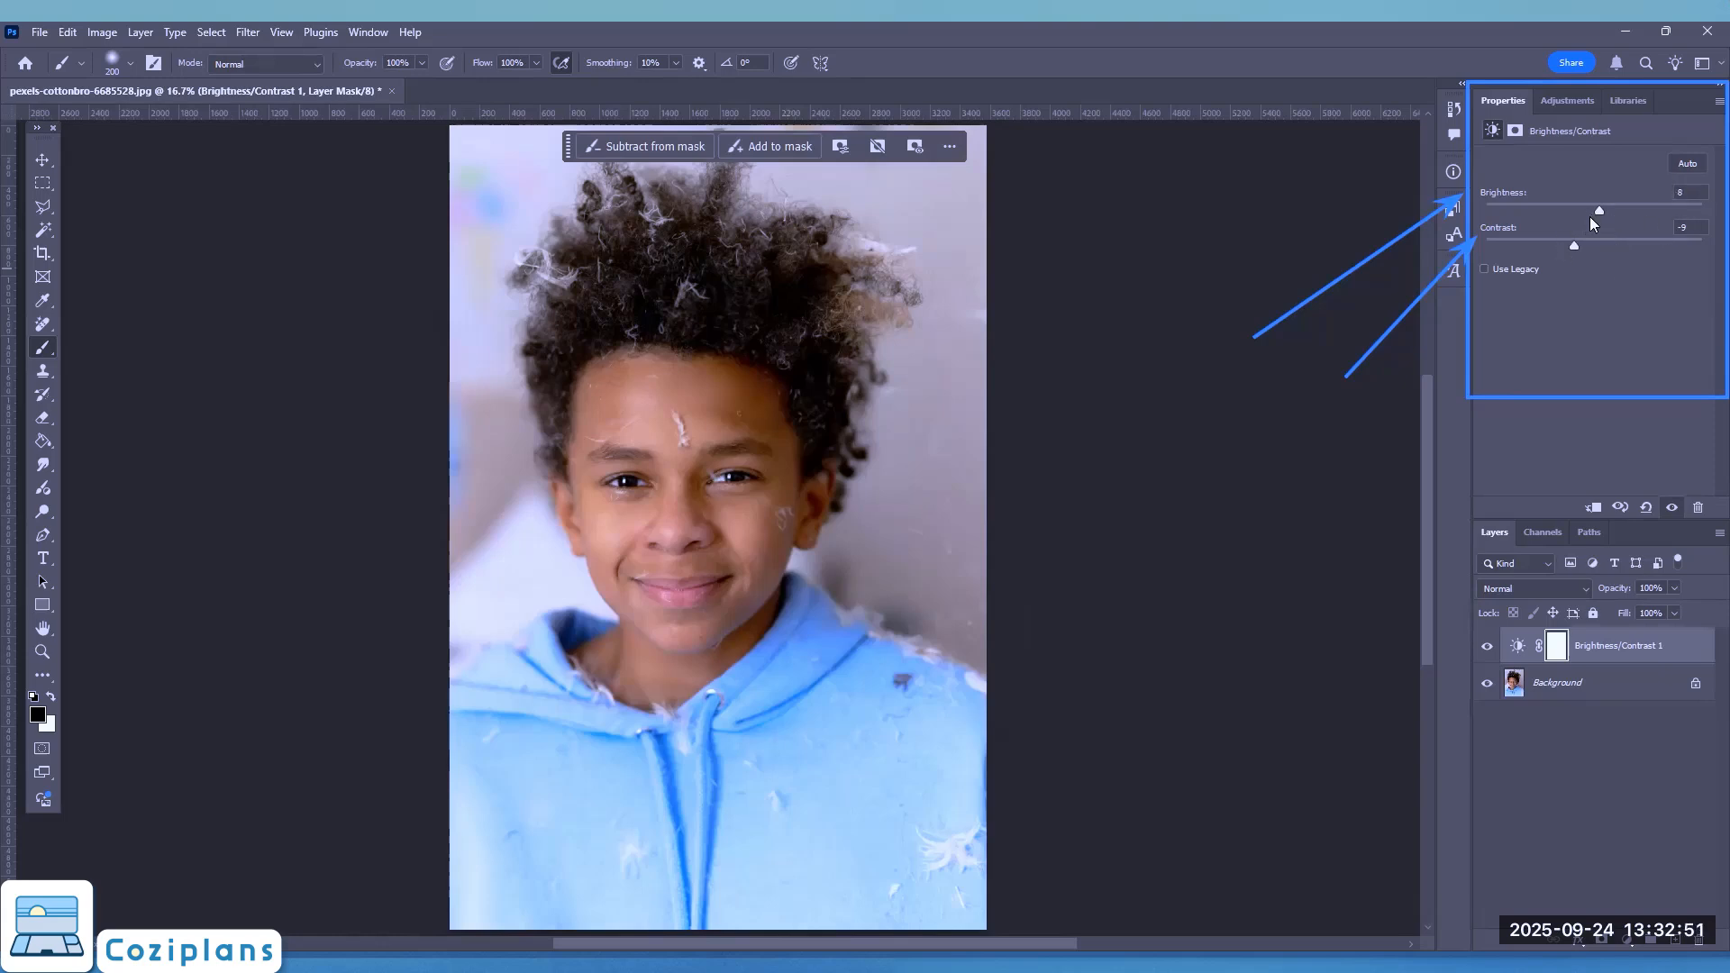
mouse_move(1576, 242)
mouse_down()
mouse_move(1601, 243)
mouse_move(1531, 247)
mouse_move(1595, 248)
mouse_move(1534, 252)
mouse_move(1571, 255)
mouse_up()
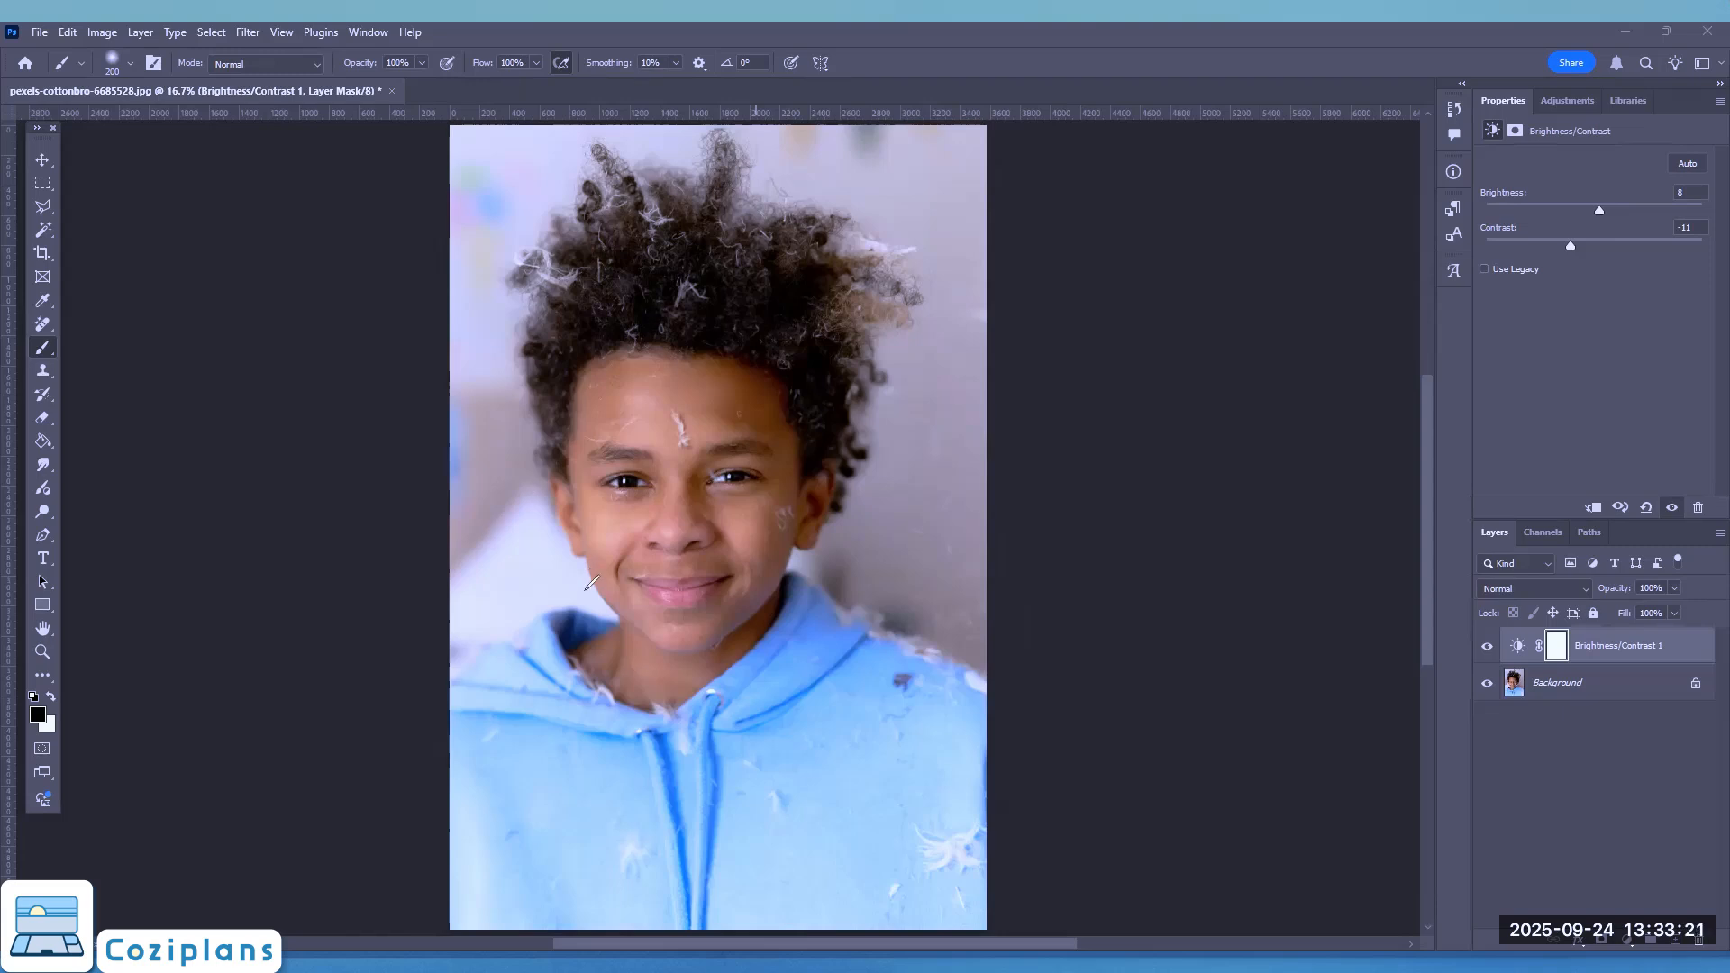
mouse_move(577, 566)
mouse_down()
mouse_move(439, 640)
mouse_move(363, 360)
mouse_move(534, 120)
mouse_move(721, 122)
mouse_move(1047, 480)
mouse_up()
mouse_move(1068, 564)
mouse_down()
mouse_move(1011, 603)
mouse_move(845, 559)
mouse_move(914, 366)
mouse_move(924, 245)
mouse_move(807, 167)
mouse_move(673, 146)
mouse_move(545, 151)
mouse_move(462, 318)
mouse_move(477, 431)
mouse_move(544, 572)
mouse_up()
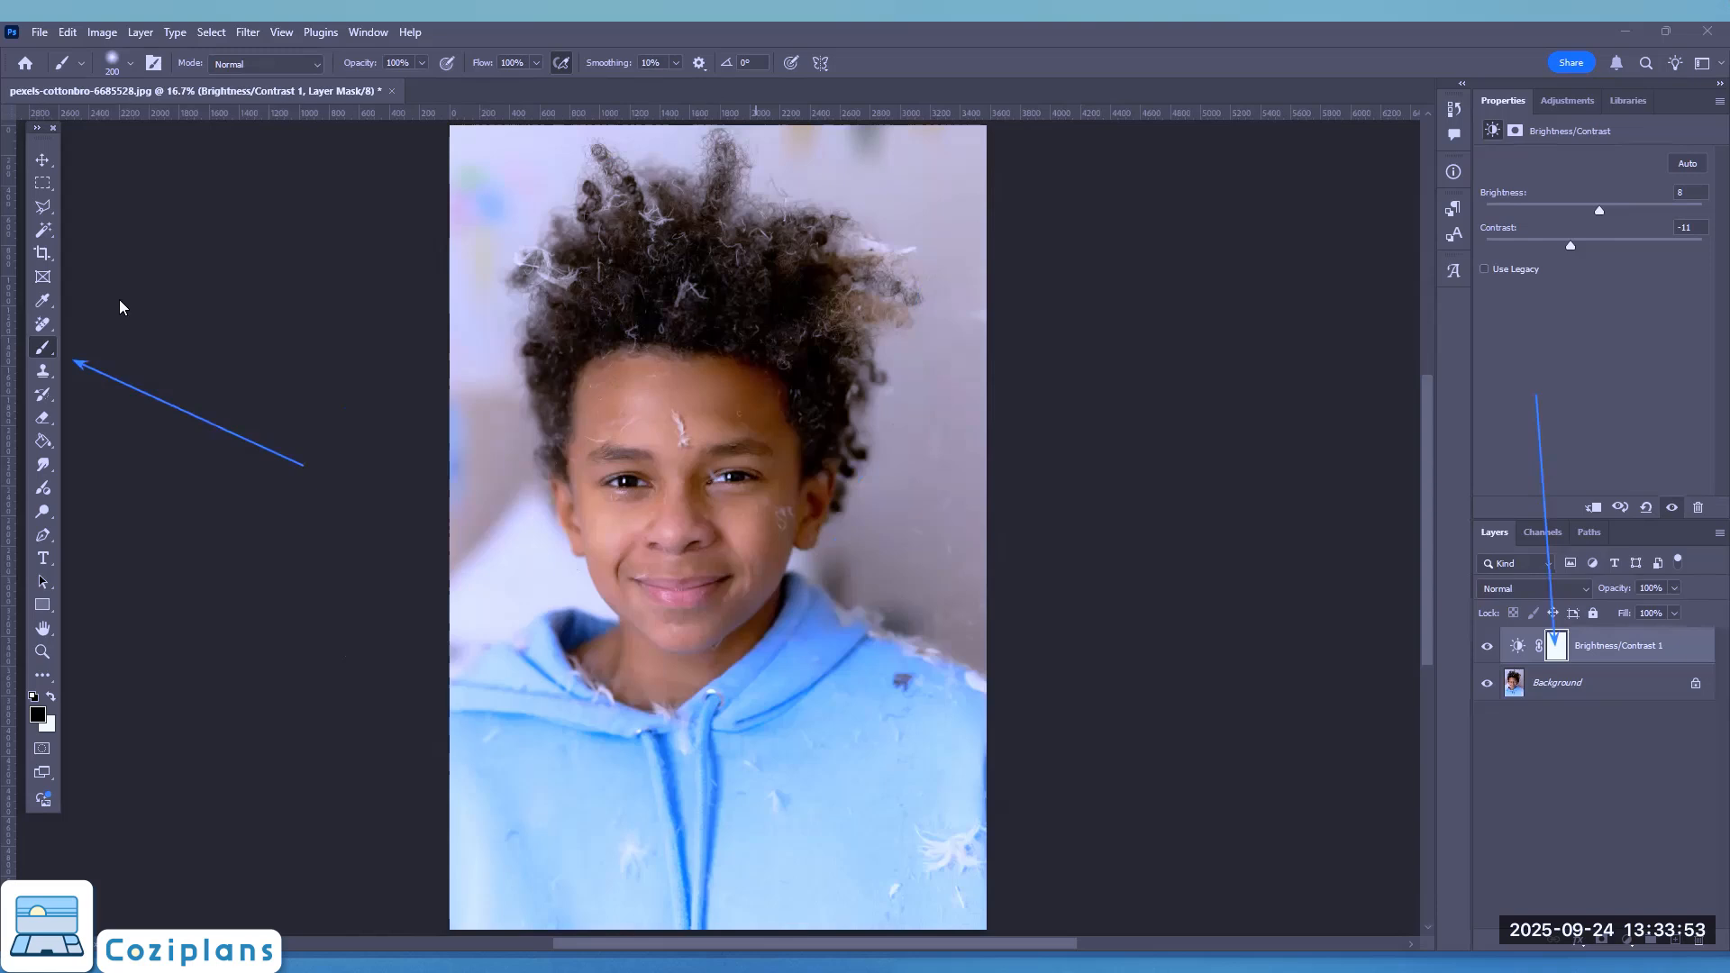
Activate the Brush tool and make black the foreground colour with white as the background colour.
click(44, 349)
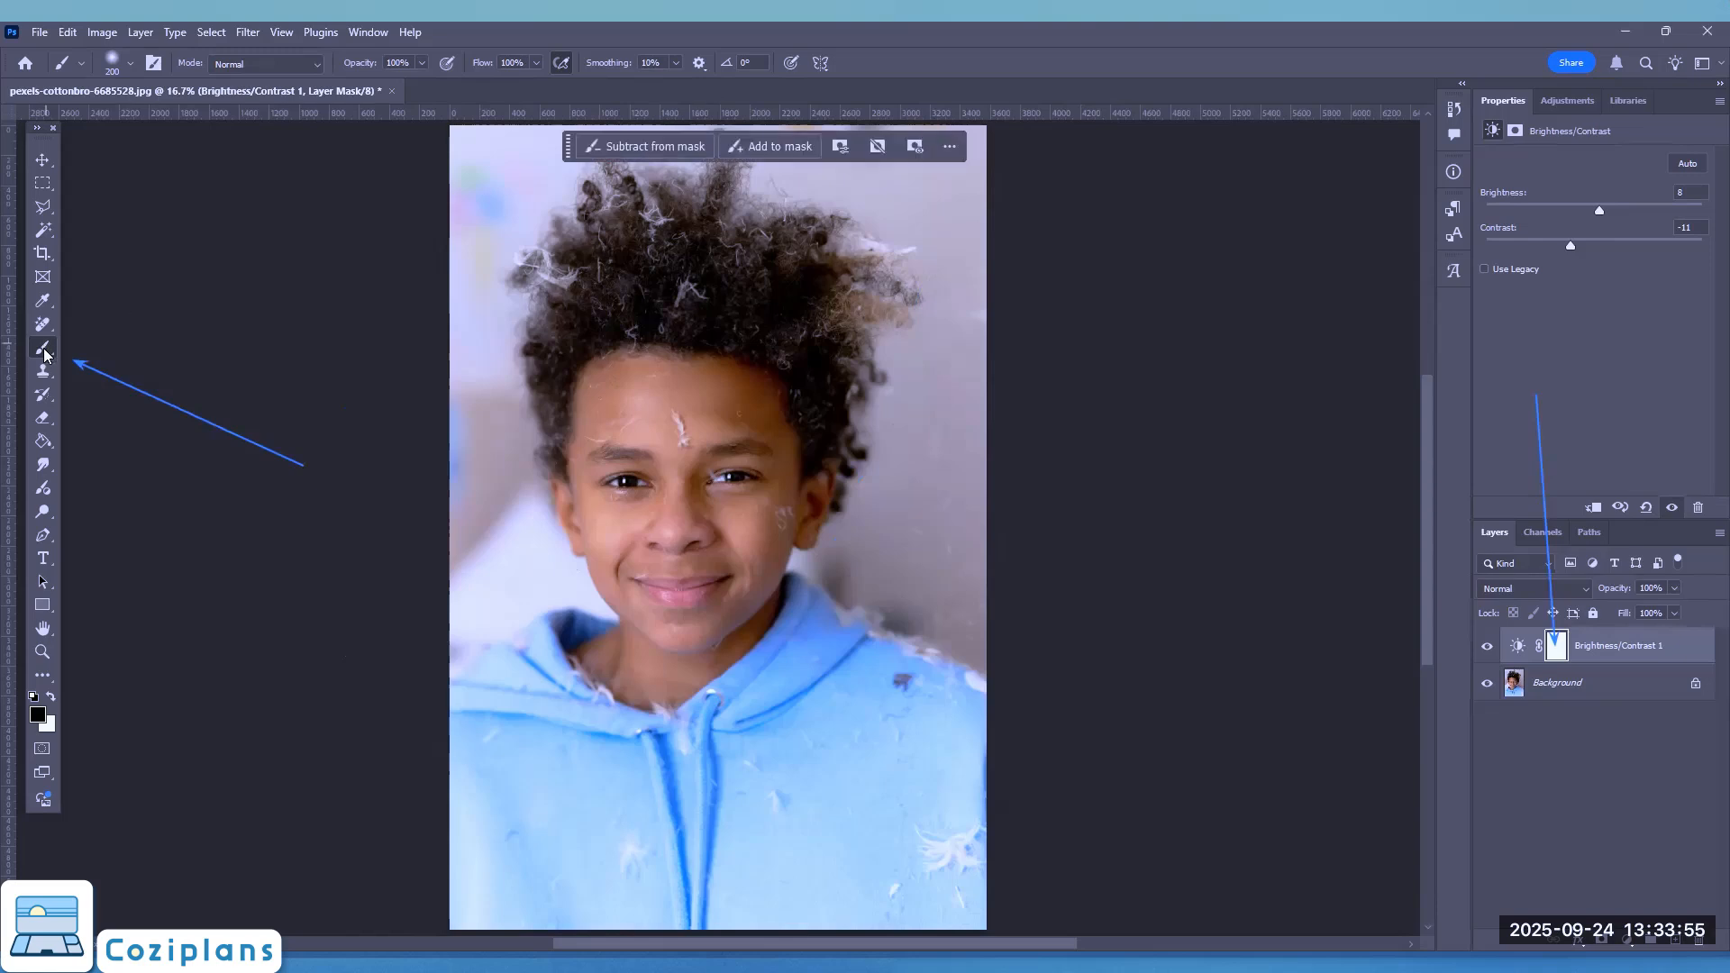
right_click(45, 351)
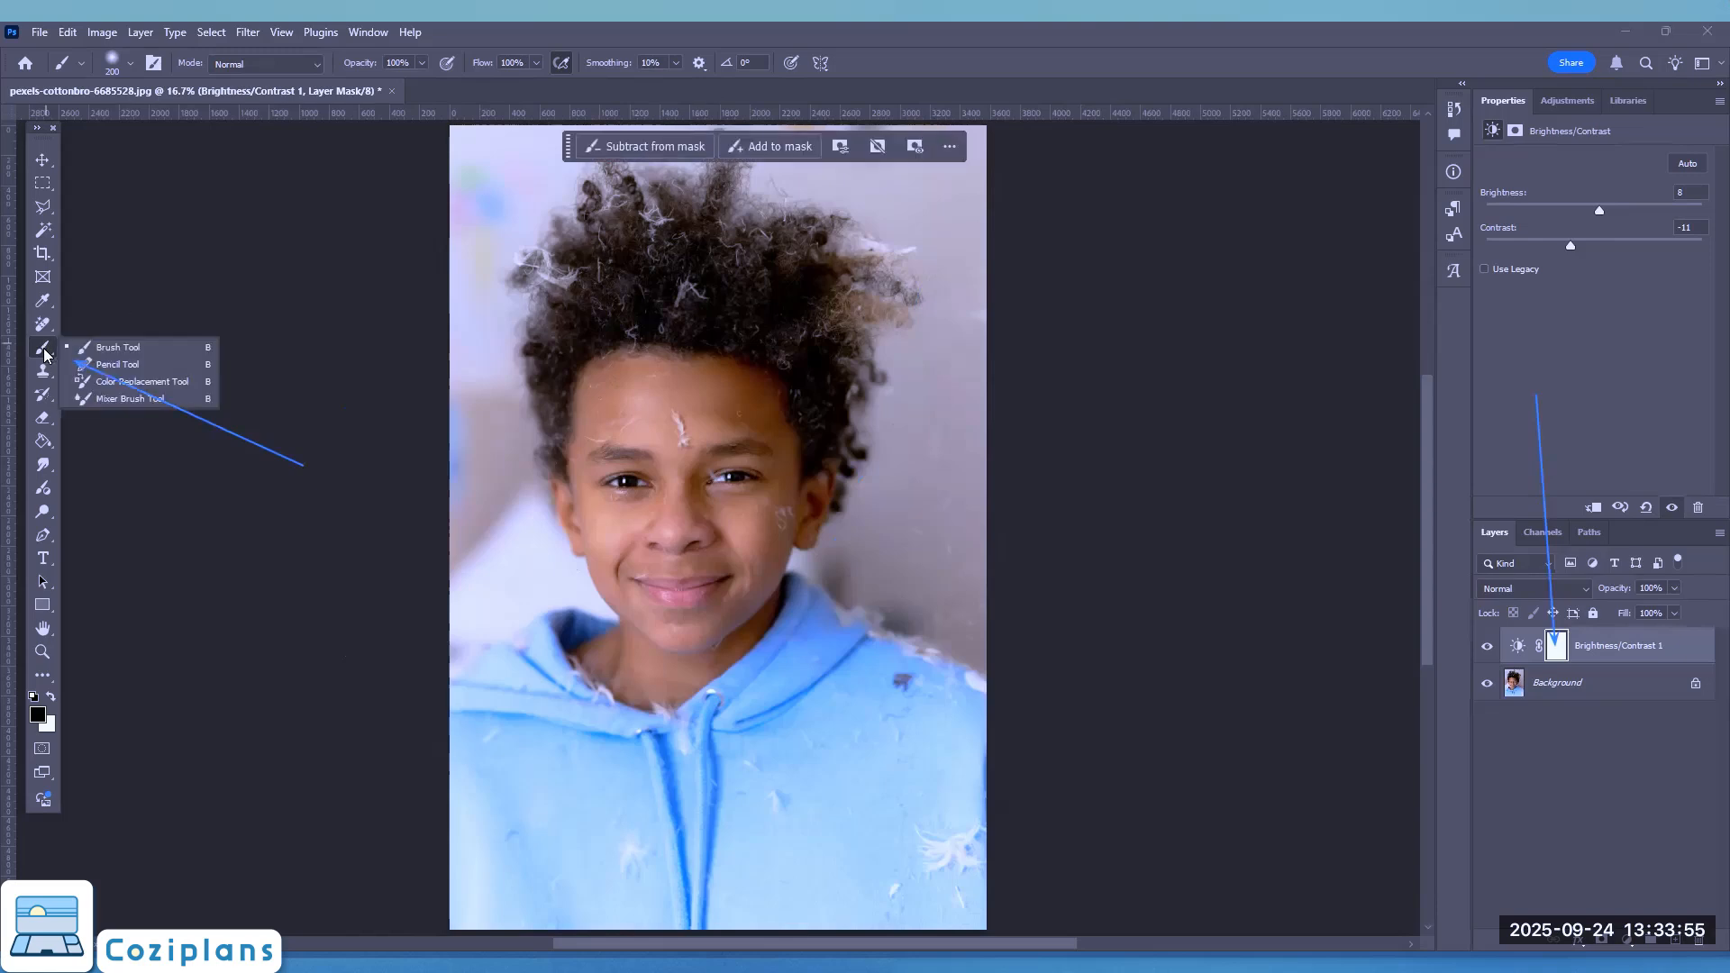
click(114, 347)
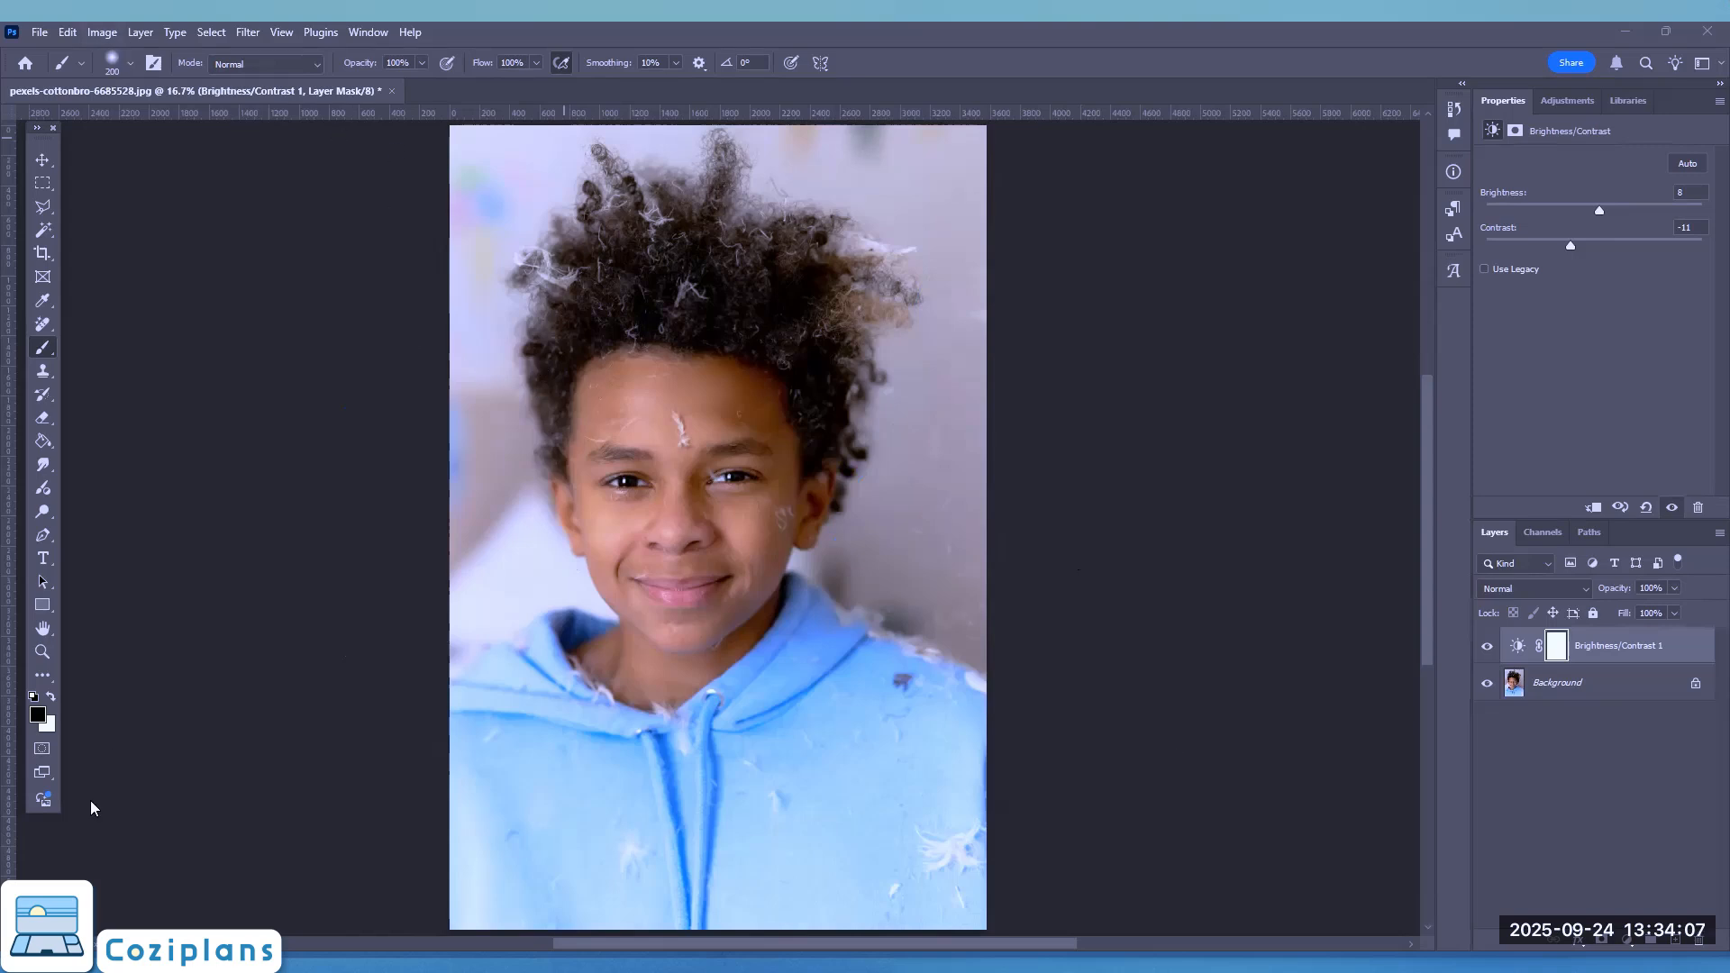
click(50, 696)
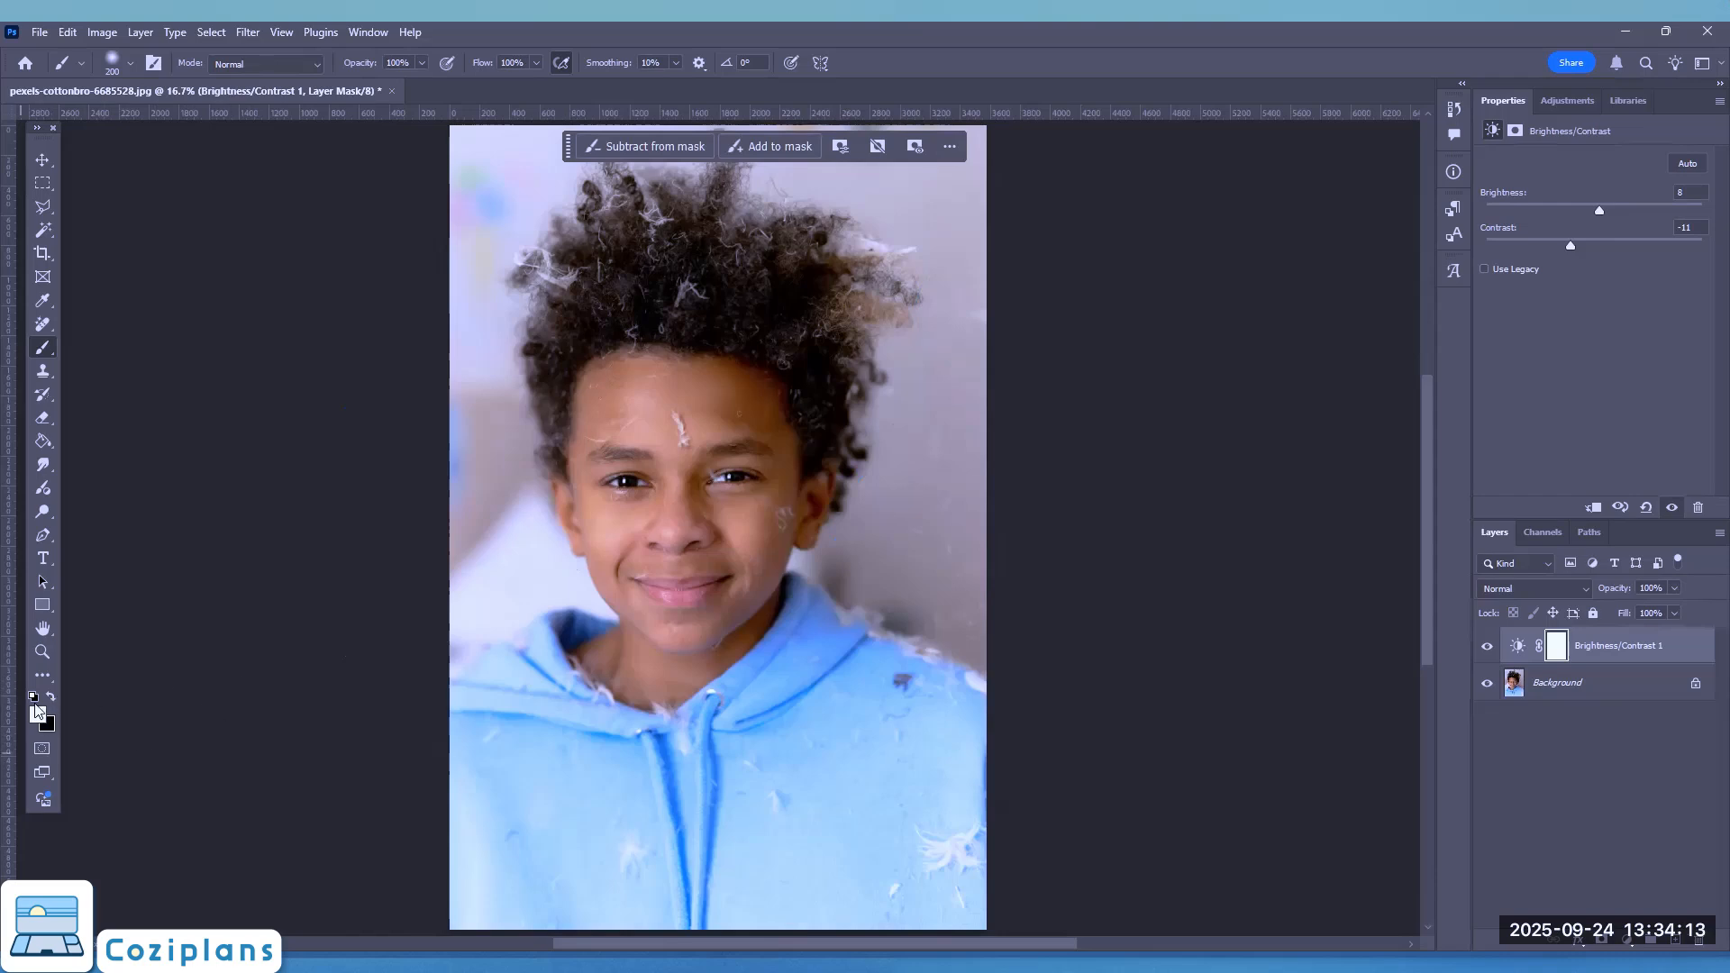
click(52, 695)
click(52, 694)
drag(216, 558, 52, 703)
drag(1462, 602, 1726, 750)
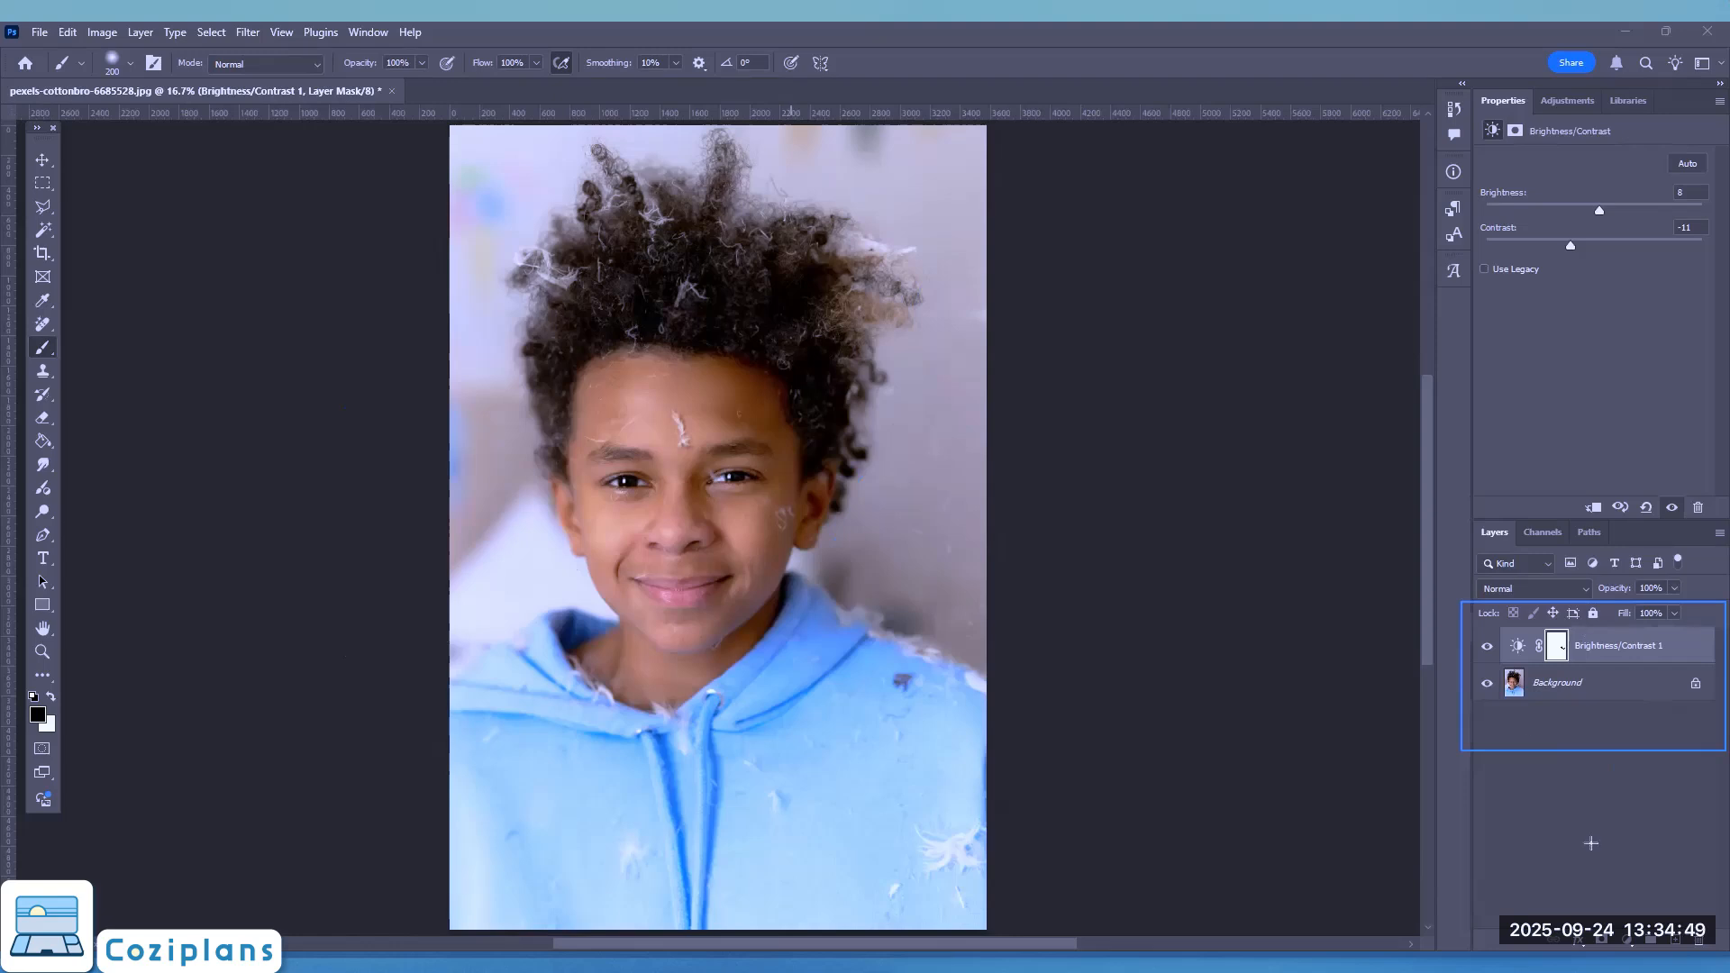
drag(1619, 850, 1556, 661)
Enlarge the brush to 800 pixels and paint black on the Brightness/Contrast mask over the backdrop around the boy.
click(40, 351)
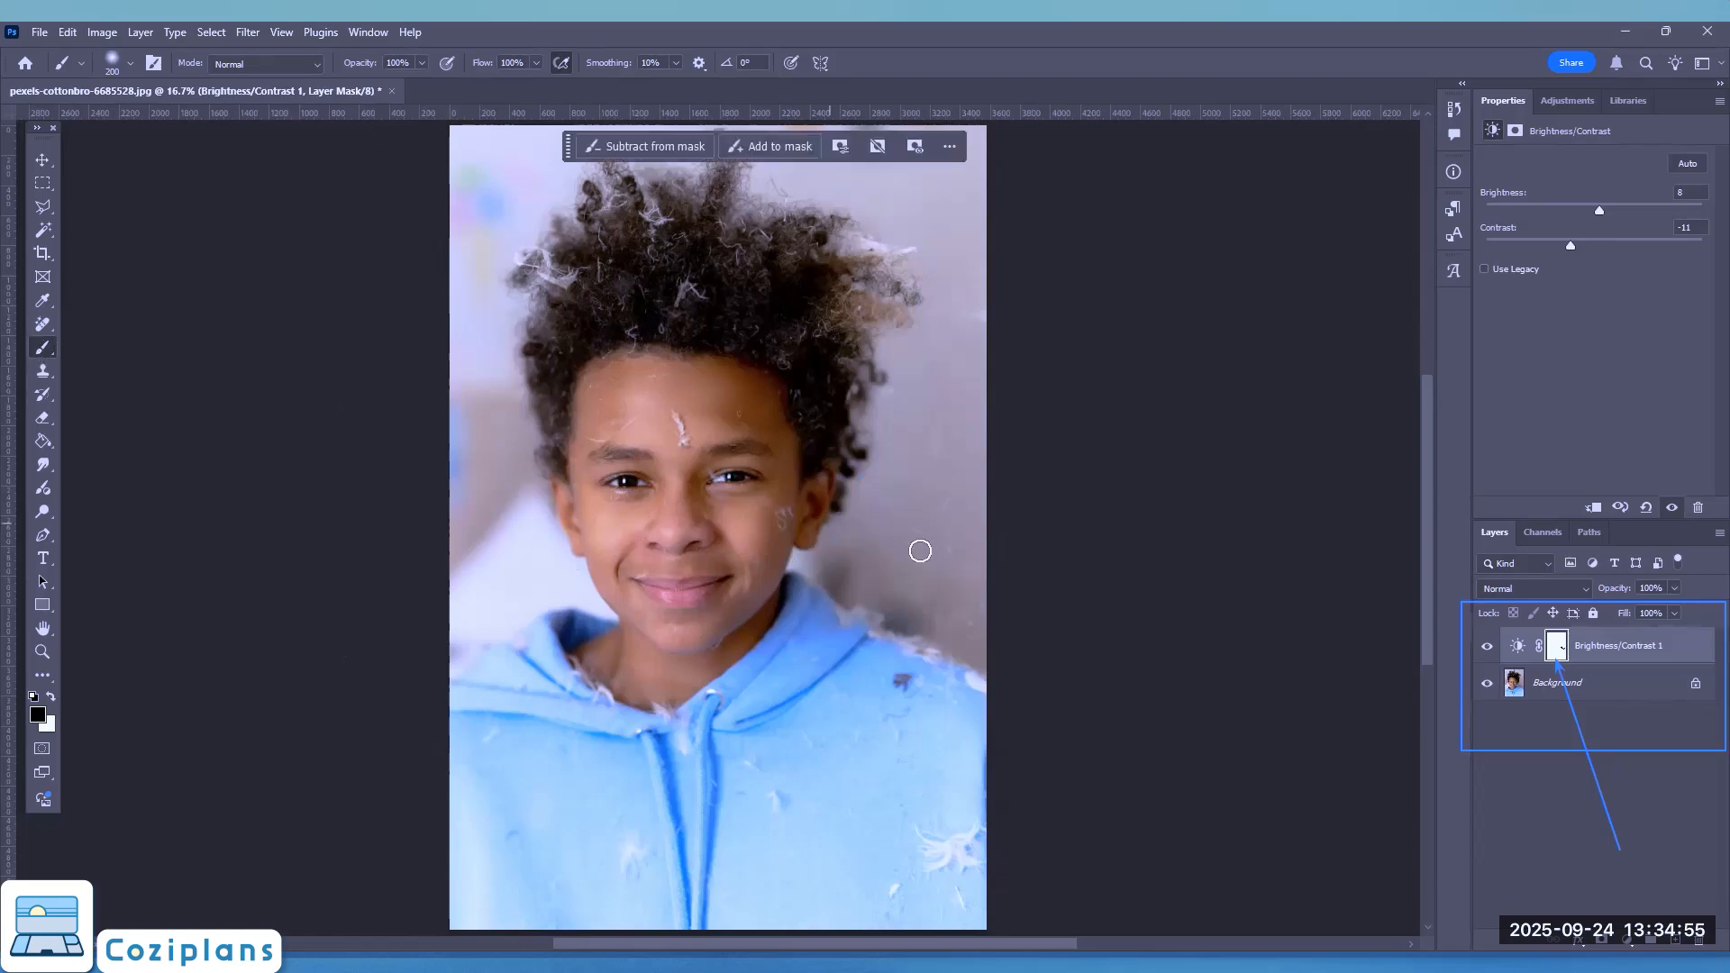
key(bracketright)
key(bracketright)
key(bracketright)
key(bracketright)
key(bracketright)
key(bracketright)
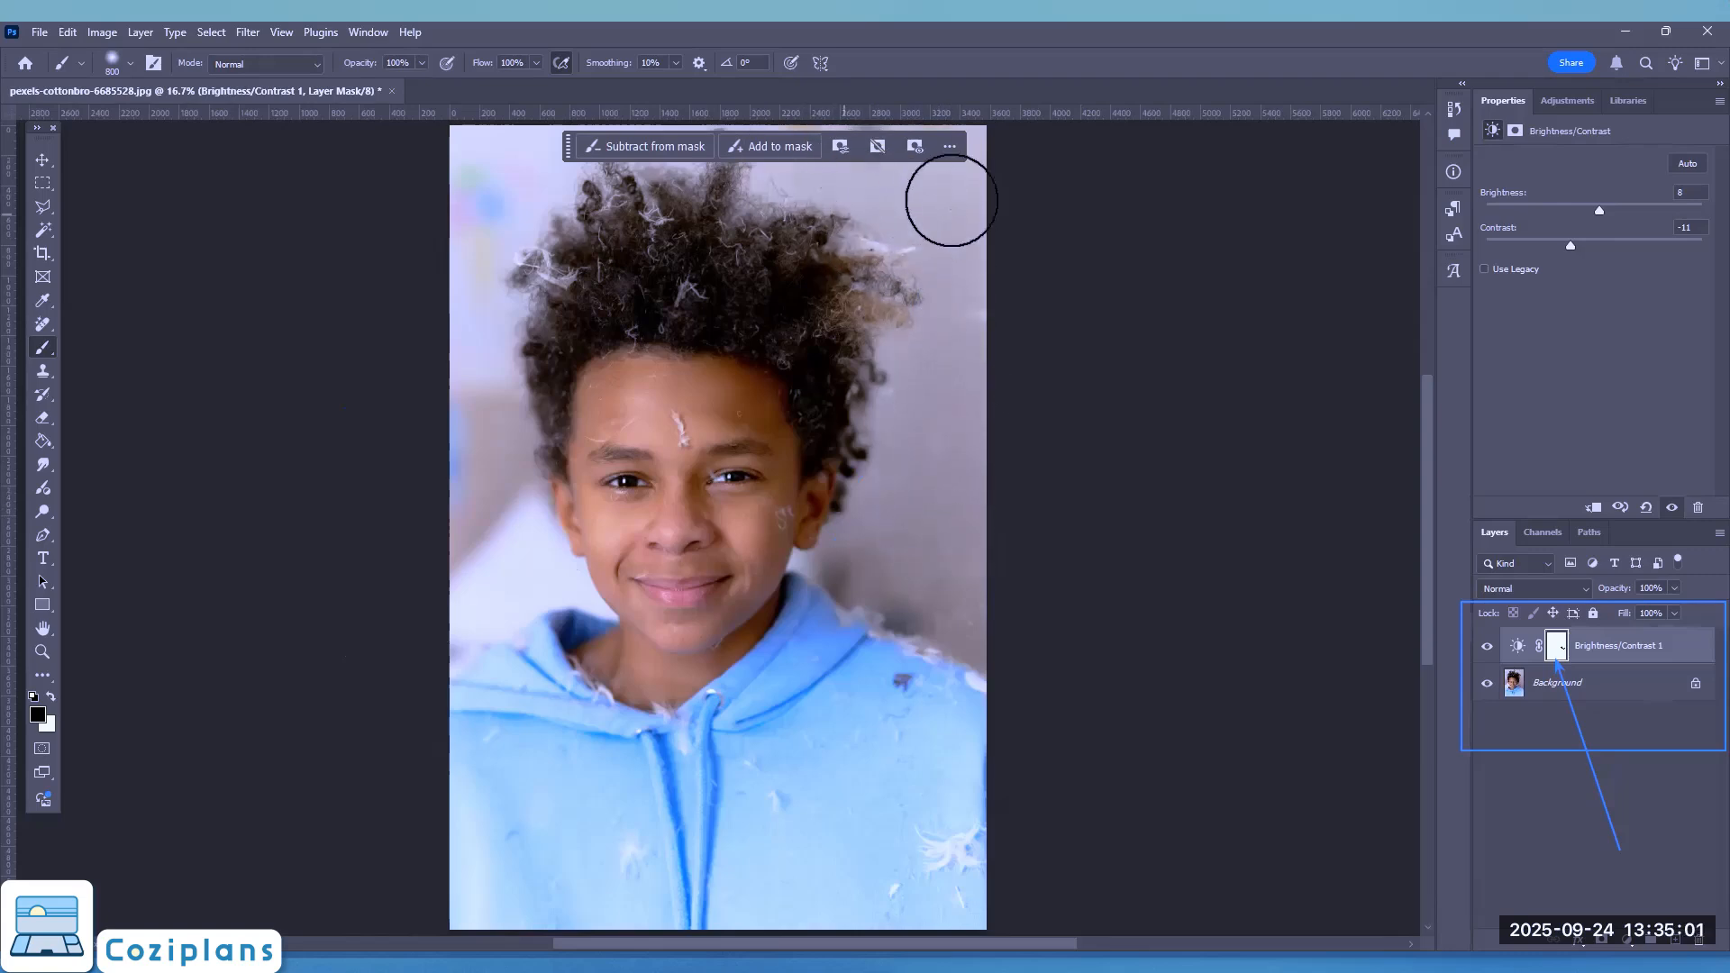
mouse_move(450, 205)
mouse_down()
mouse_move(519, 167)
mouse_move(487, 137)
mouse_move(455, 220)
mouse_move(488, 180)
mouse_move(515, 238)
mouse_move(577, 158)
mouse_up()
mouse_move(501, 411)
mouse_down()
mouse_move(490, 540)
mouse_move(526, 567)
mouse_move(453, 512)
mouse_move(549, 598)
mouse_move(489, 401)
mouse_move(481, 299)
mouse_move(571, 141)
mouse_move(708, 163)
mouse_up()
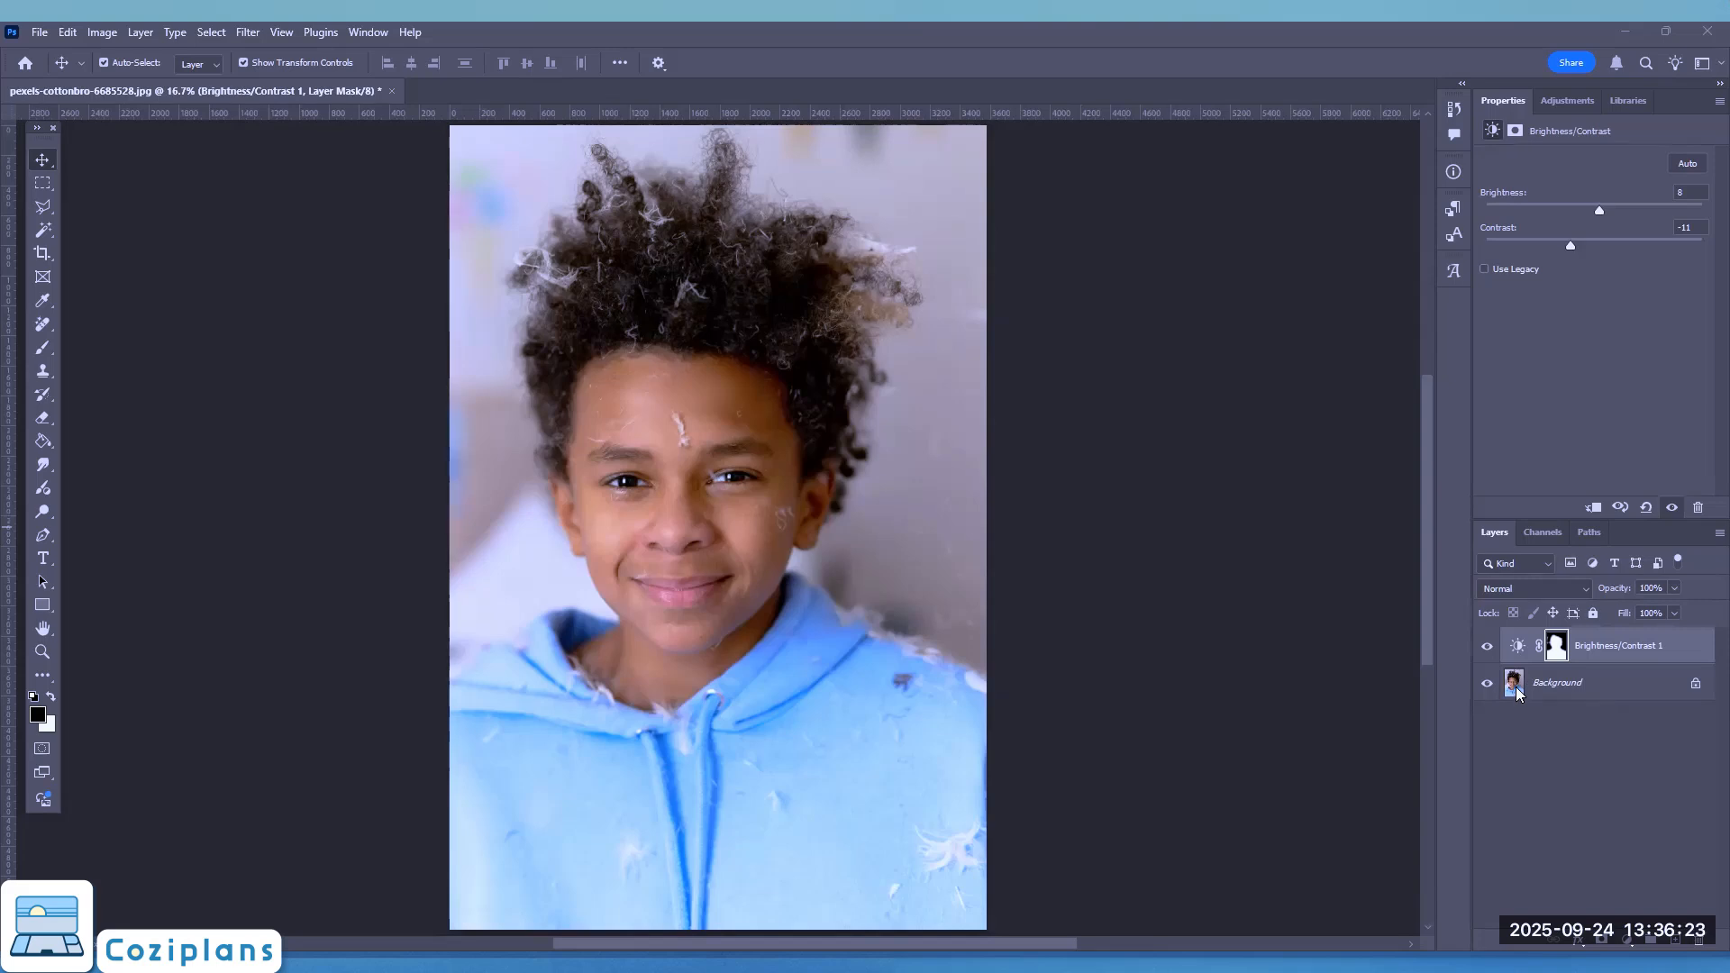
Convert the Background layer to a Smart Object.
click(1565, 690)
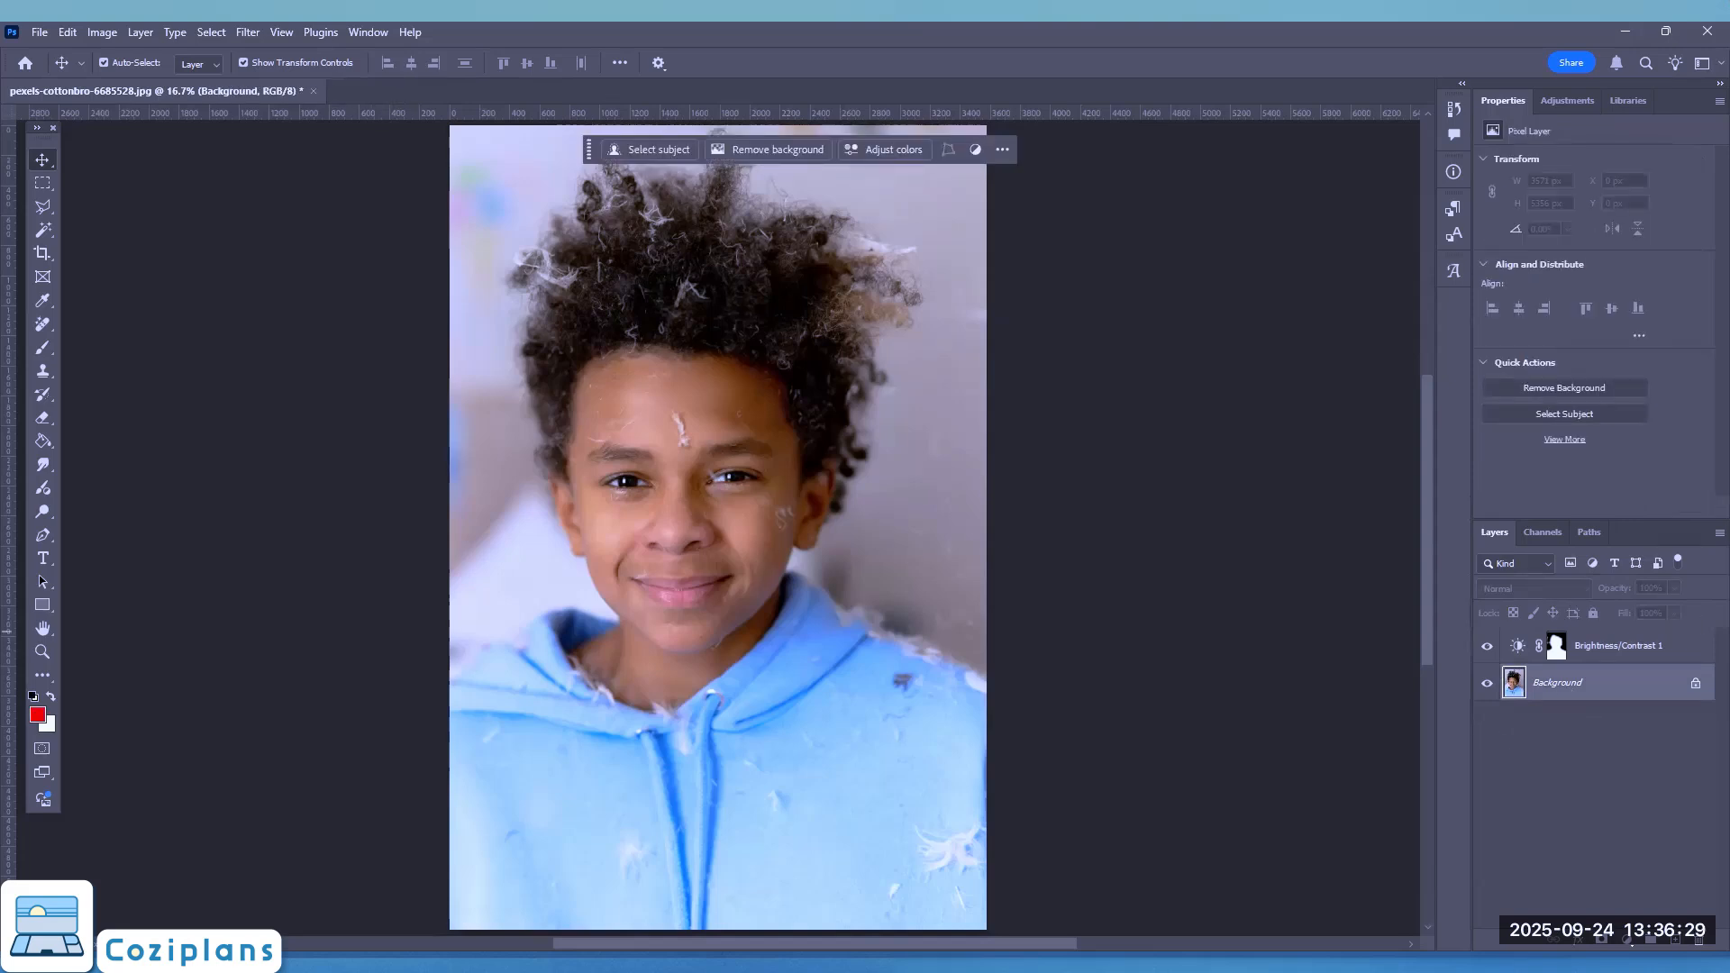
right_click(1564, 682)
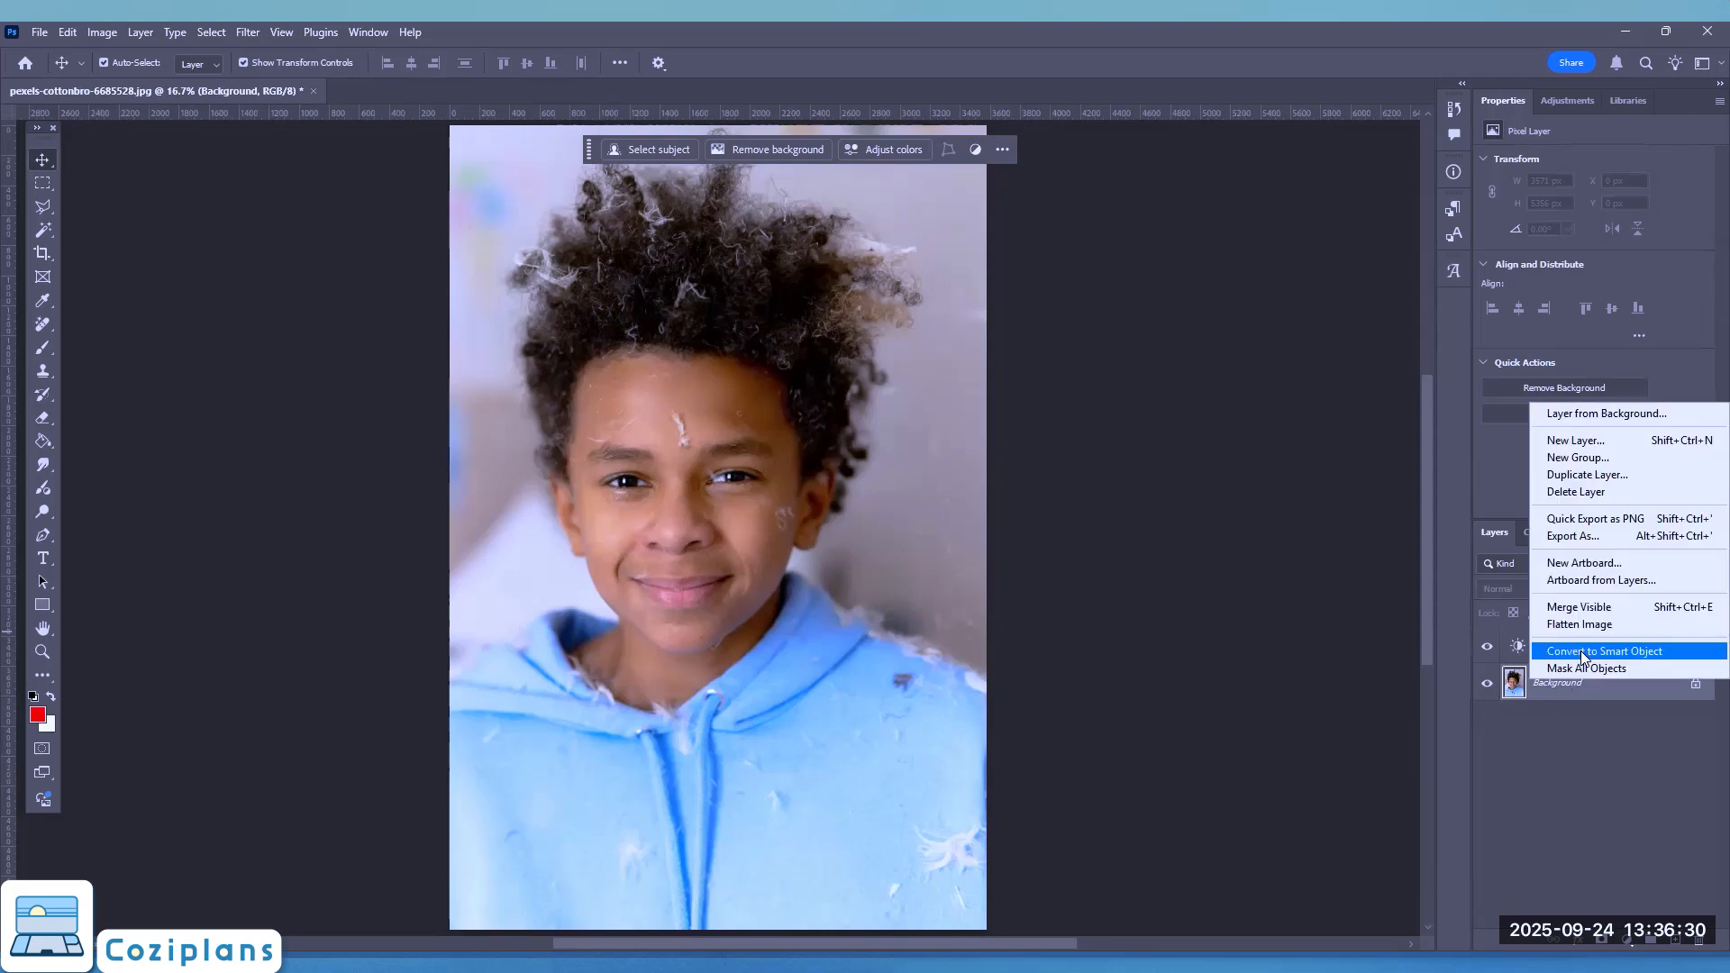
click(1706, 647)
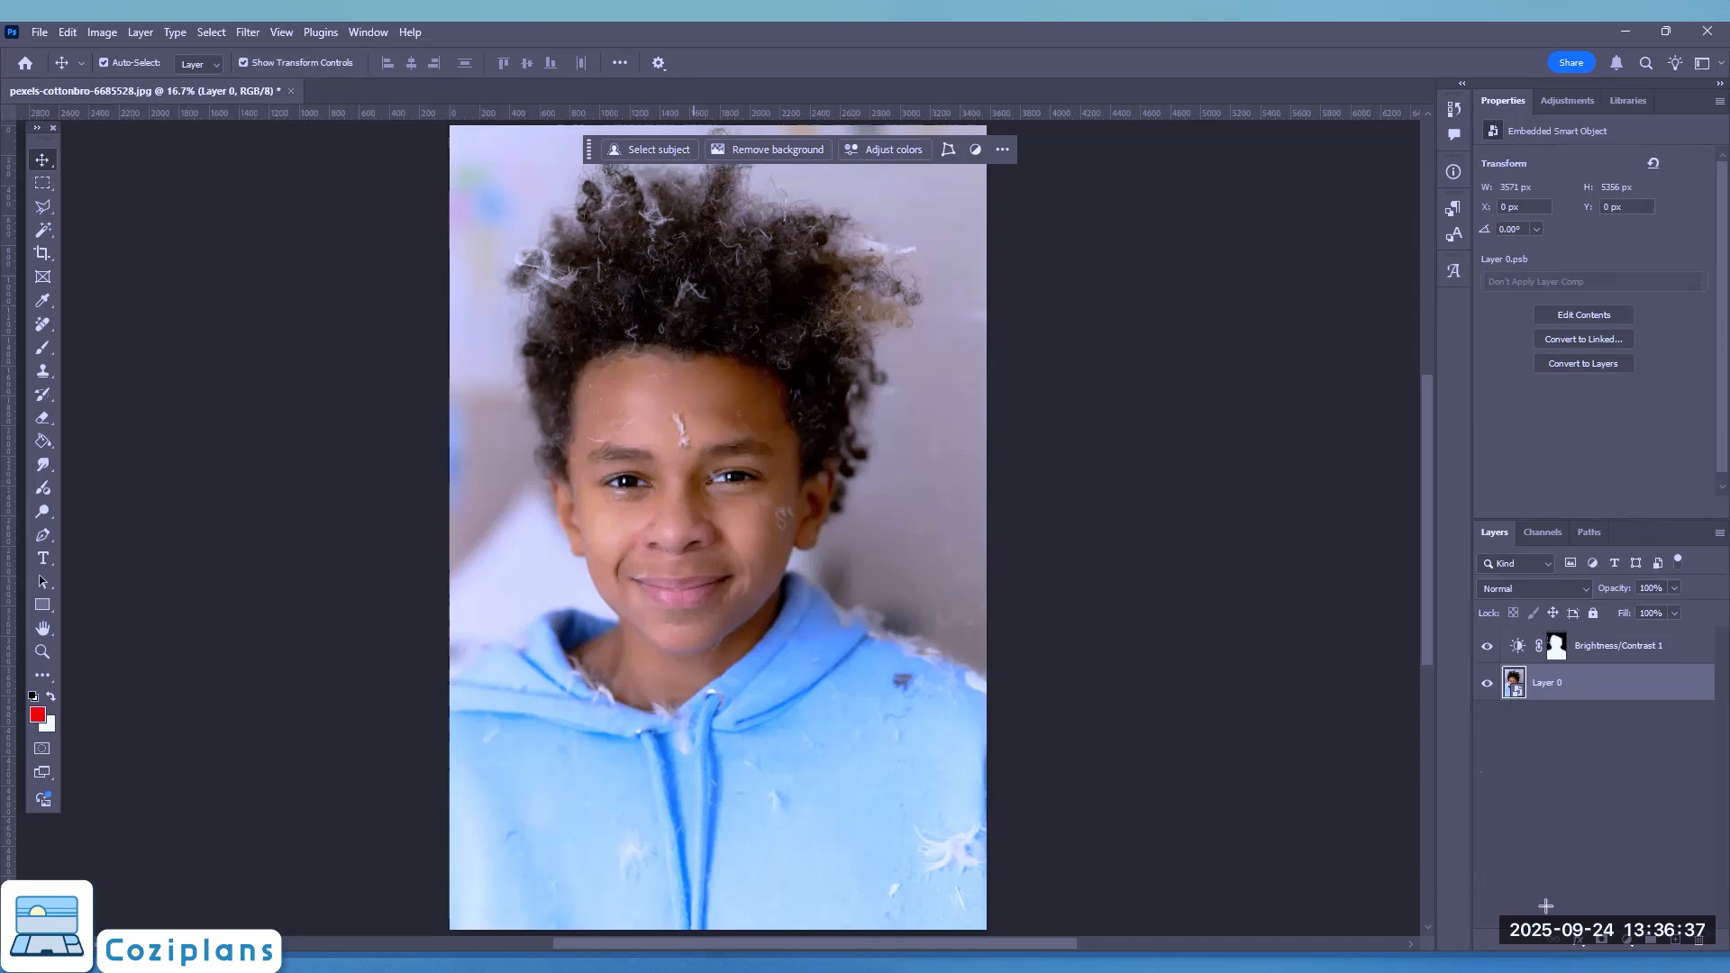
drag(1547, 906, 1523, 701)
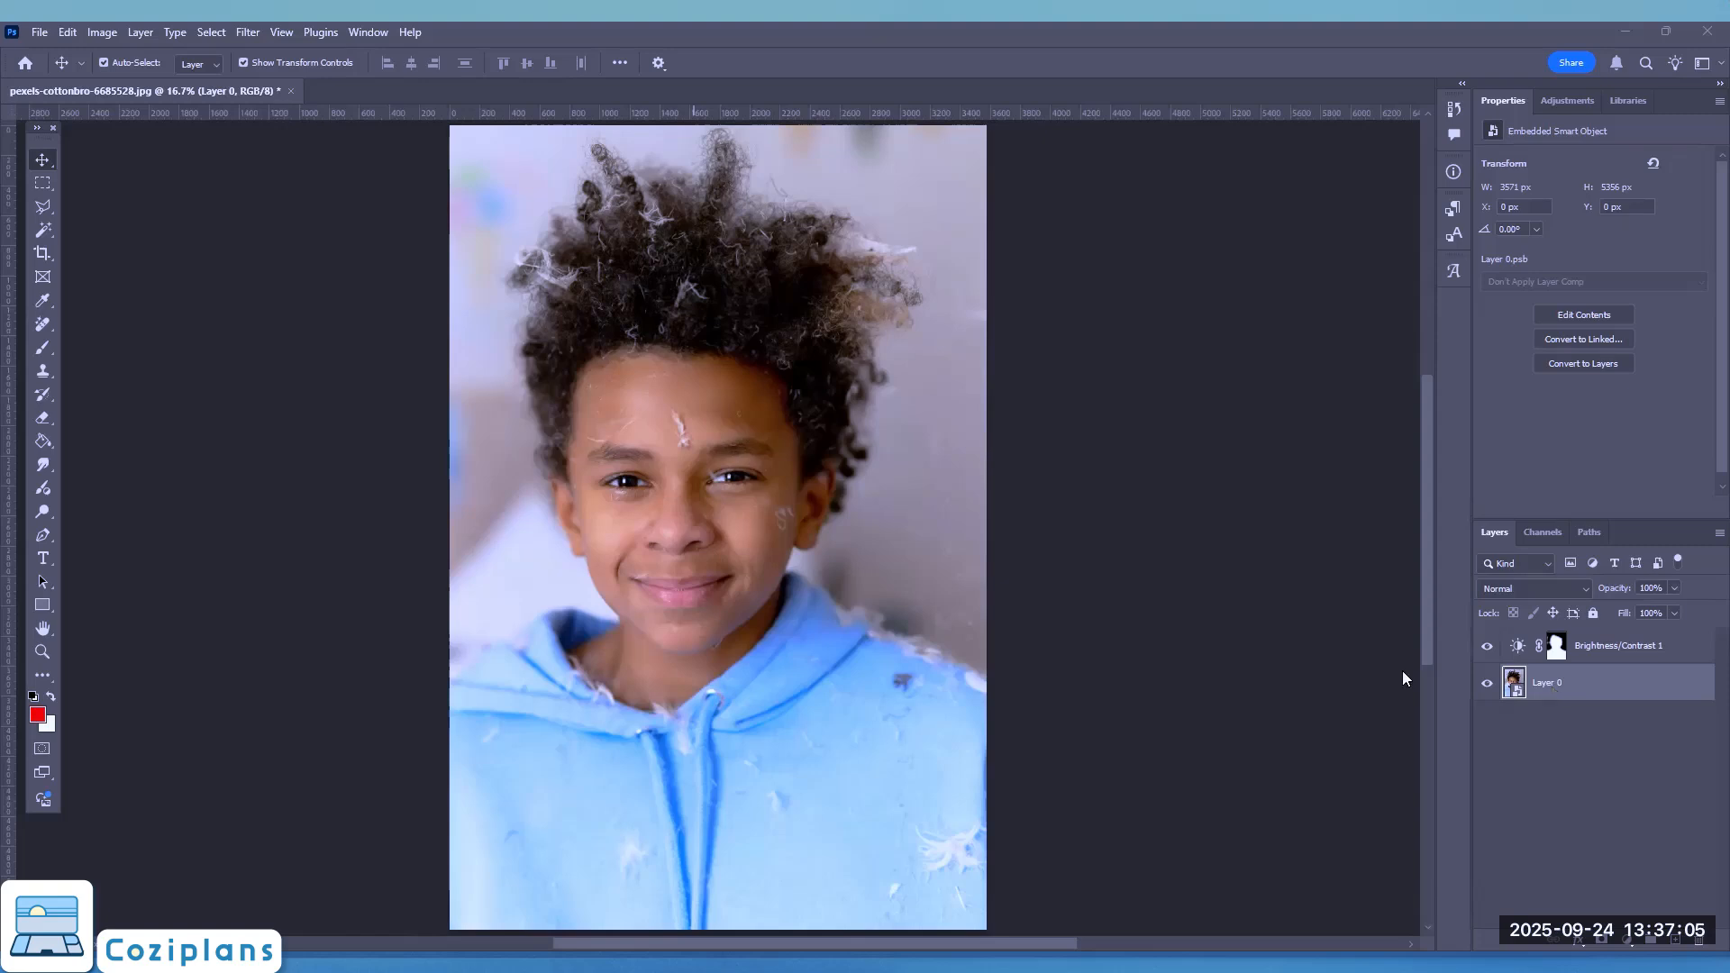
Open the Gaussian Blur filter for the Smart Object layer and zoom its preview out to 25% on the boy's eye and nose.
click(248, 34)
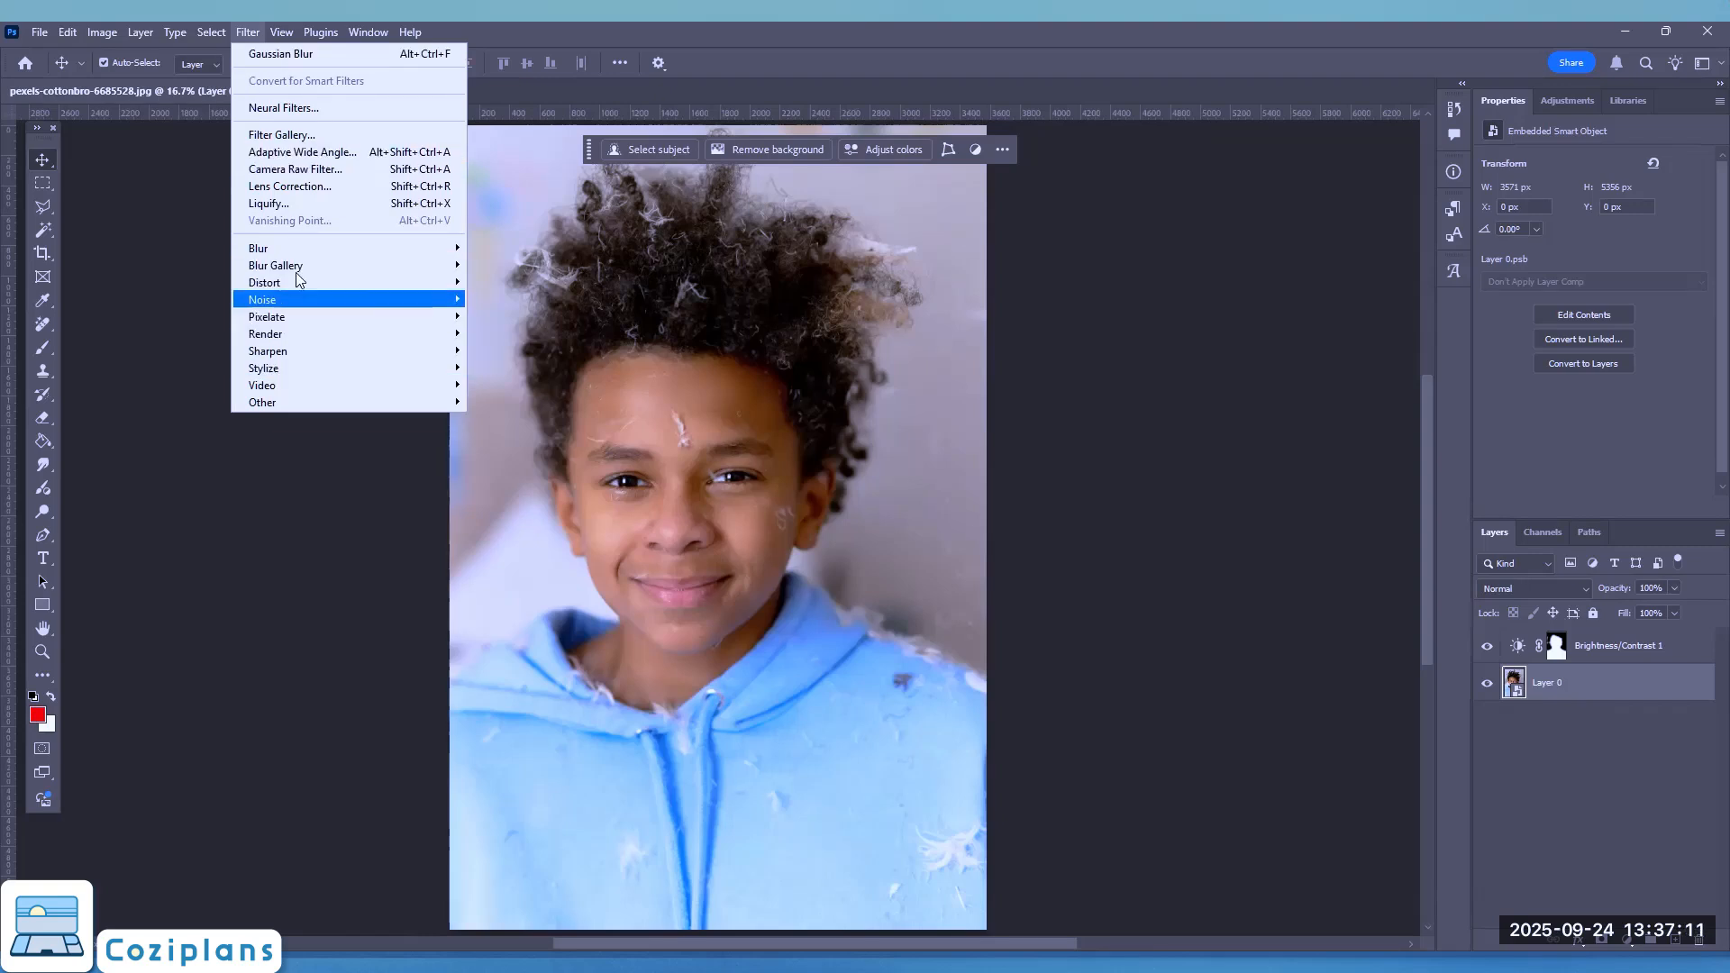
mouse_move(308, 251)
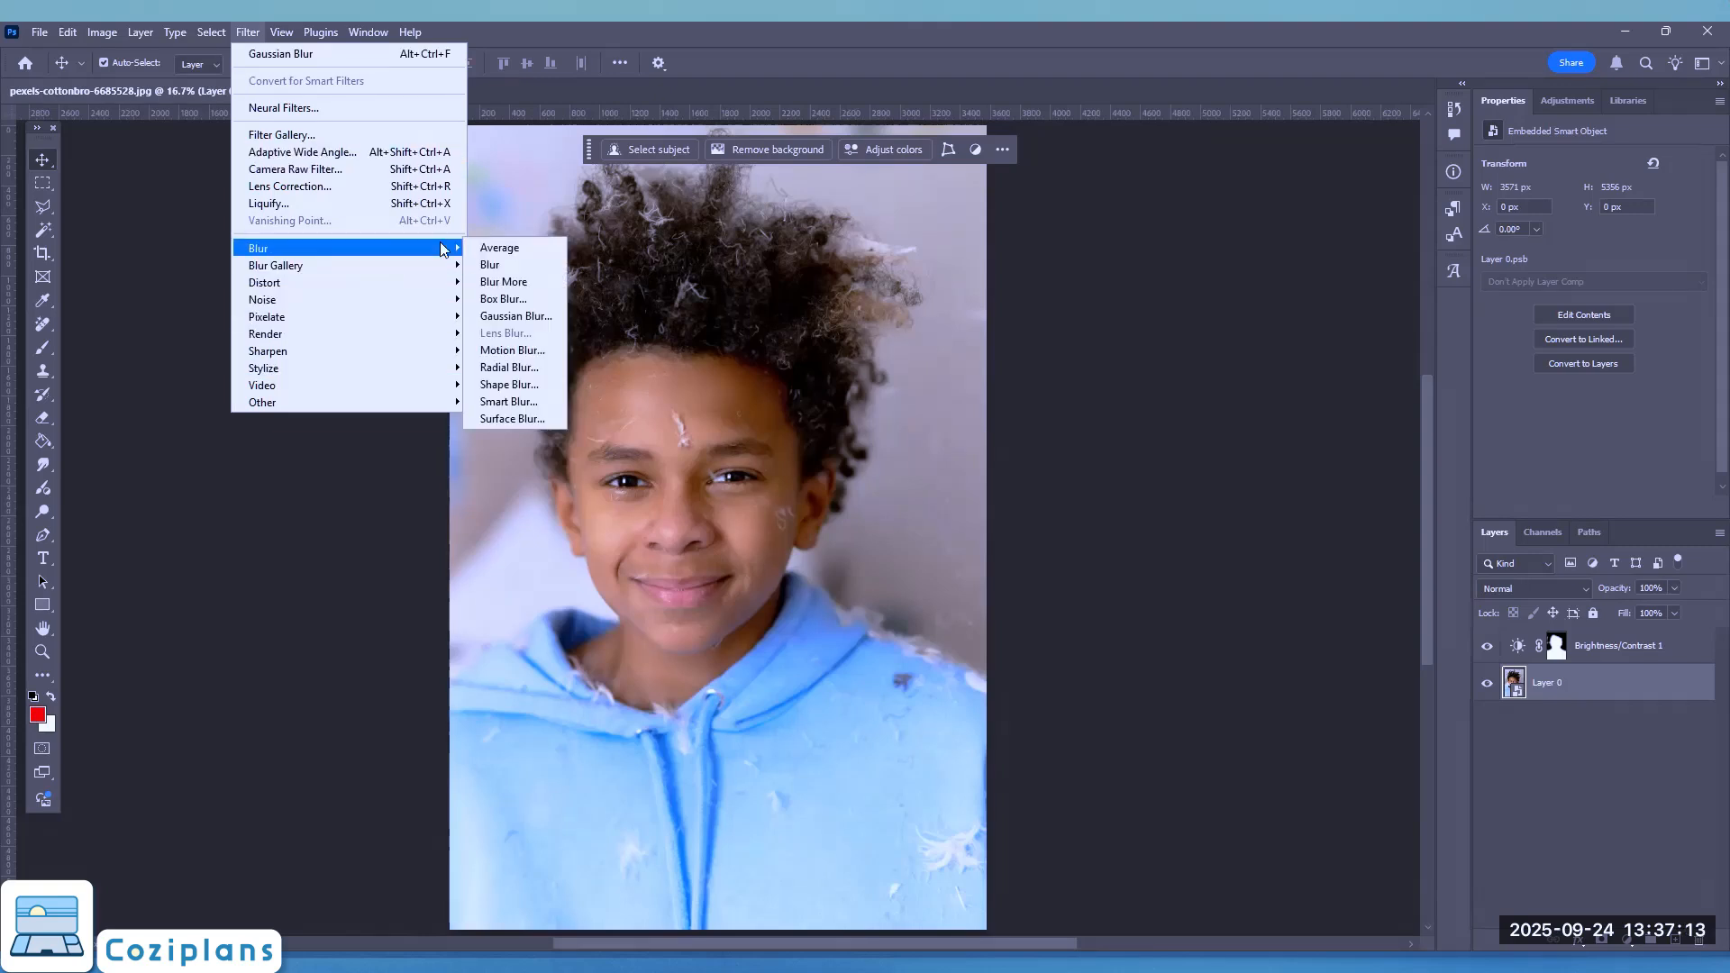
click(535, 320)
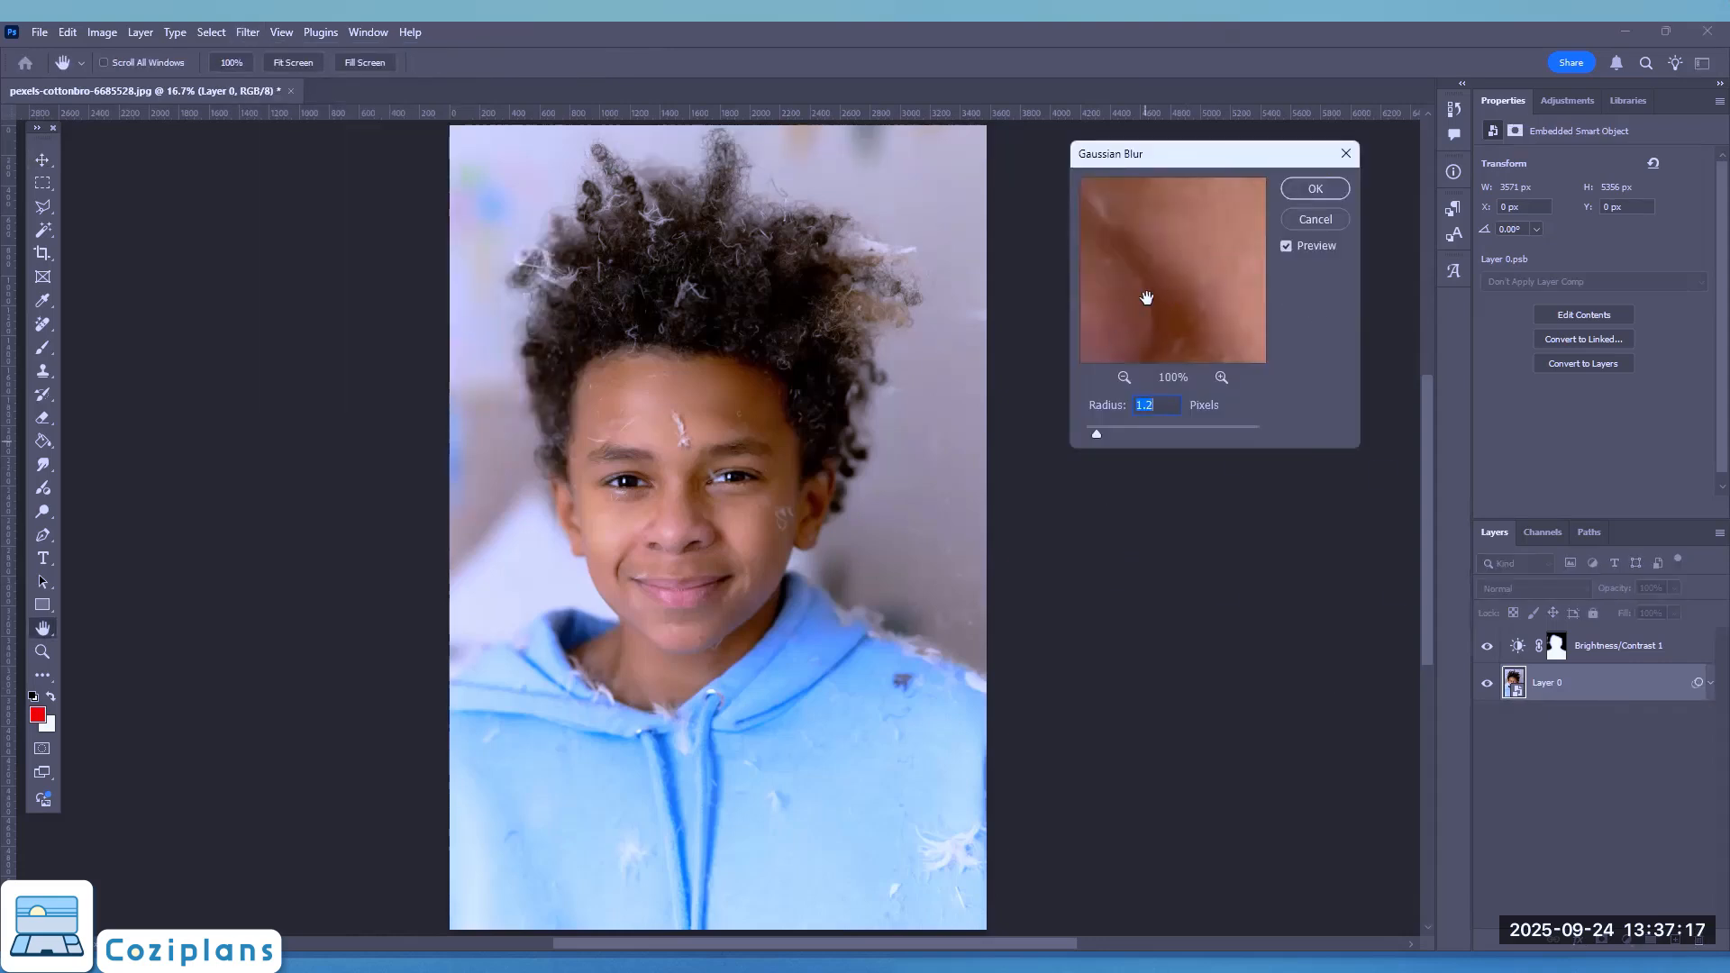
drag(1146, 297, 1248, 287)
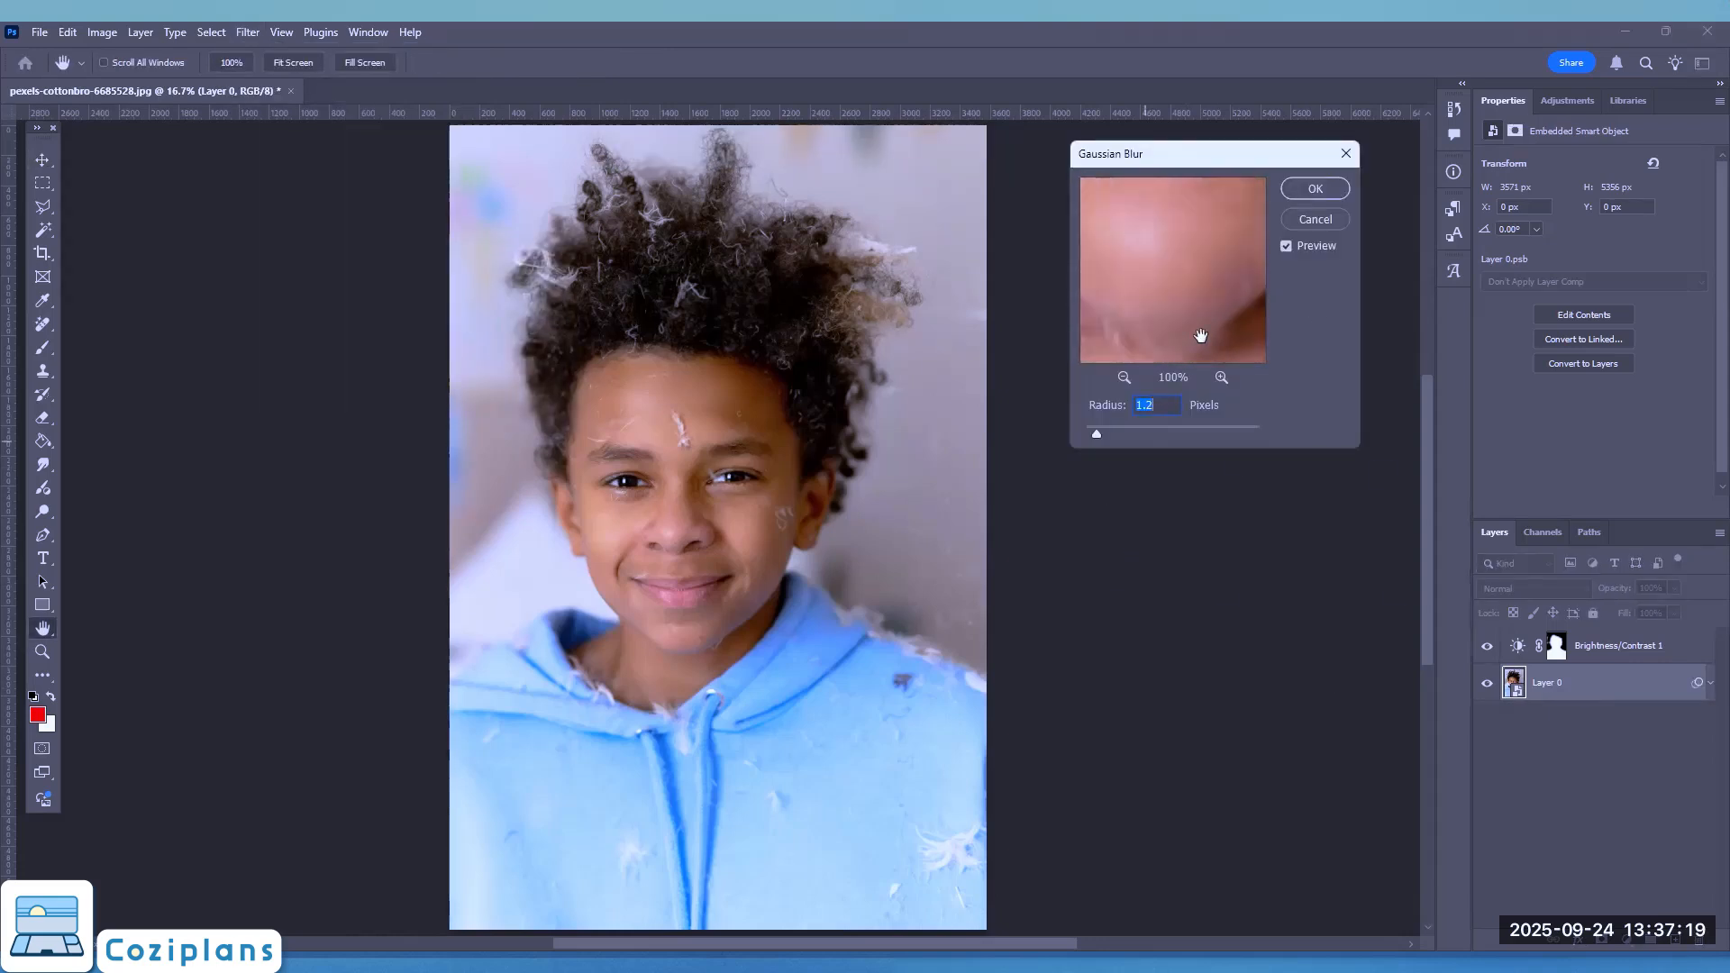
drag(1242, 278, 1217, 351)
click(1127, 378)
click(1126, 378)
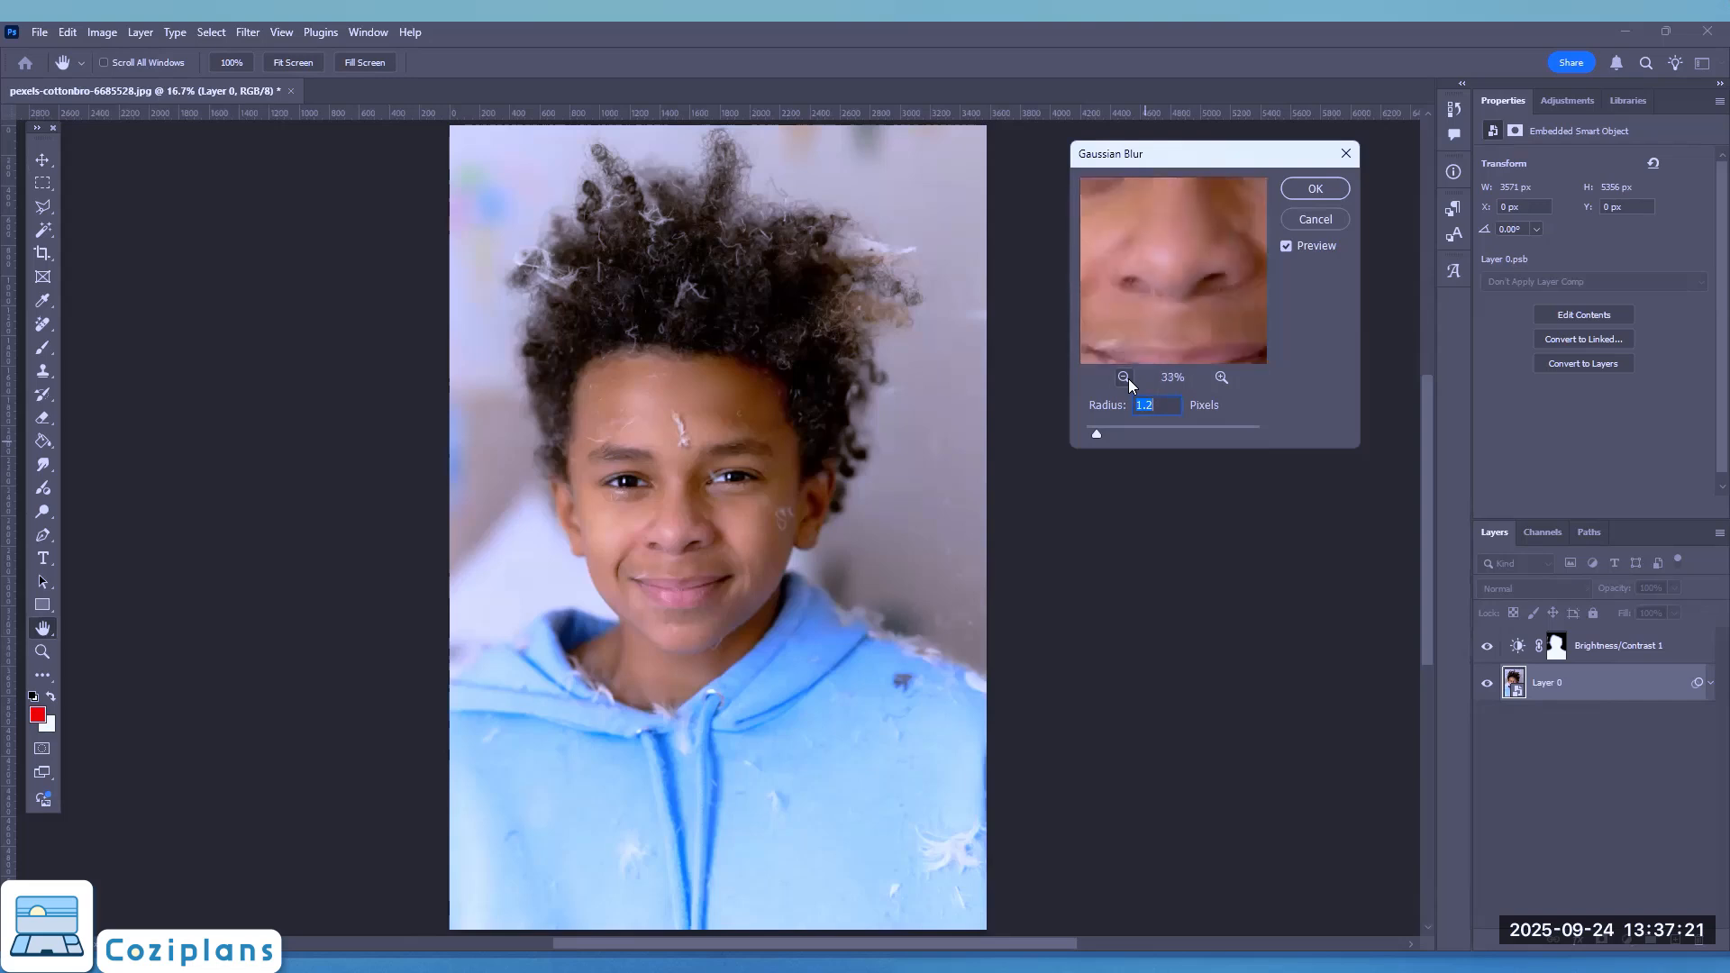
click(1126, 378)
drag(1138, 254, 1182, 321)
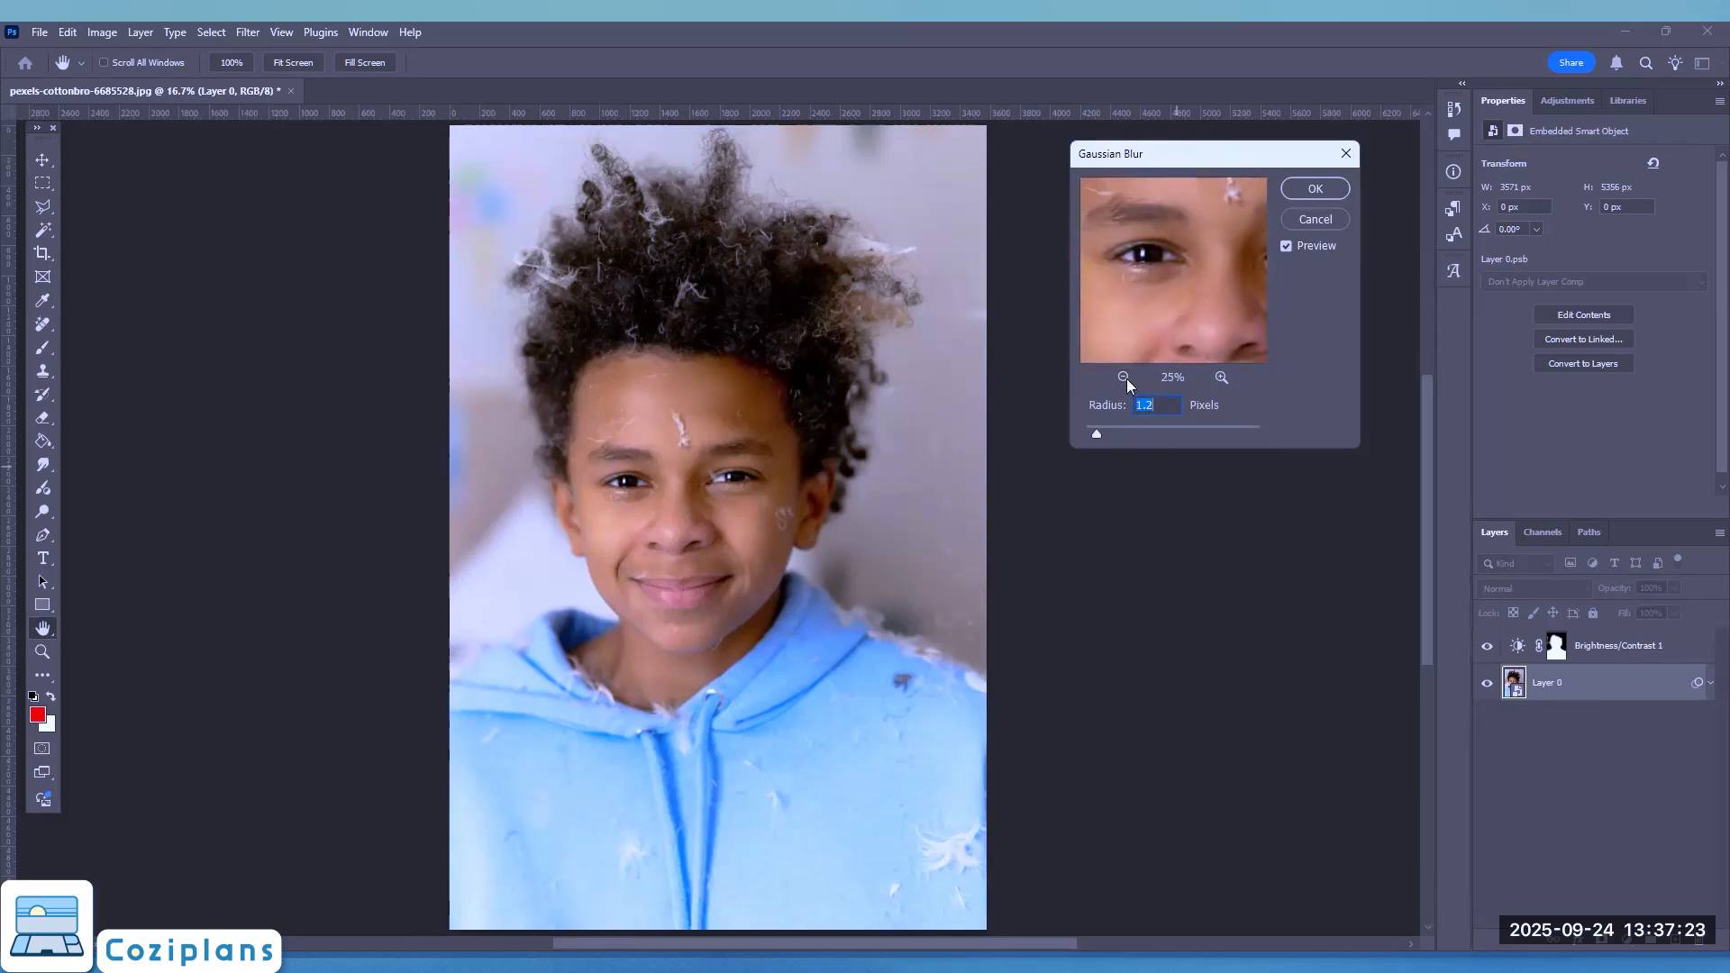
Set the Gaussian Blur radius to 1.3 pixels and apply the filter.
drag(1244, 426, 1258, 432)
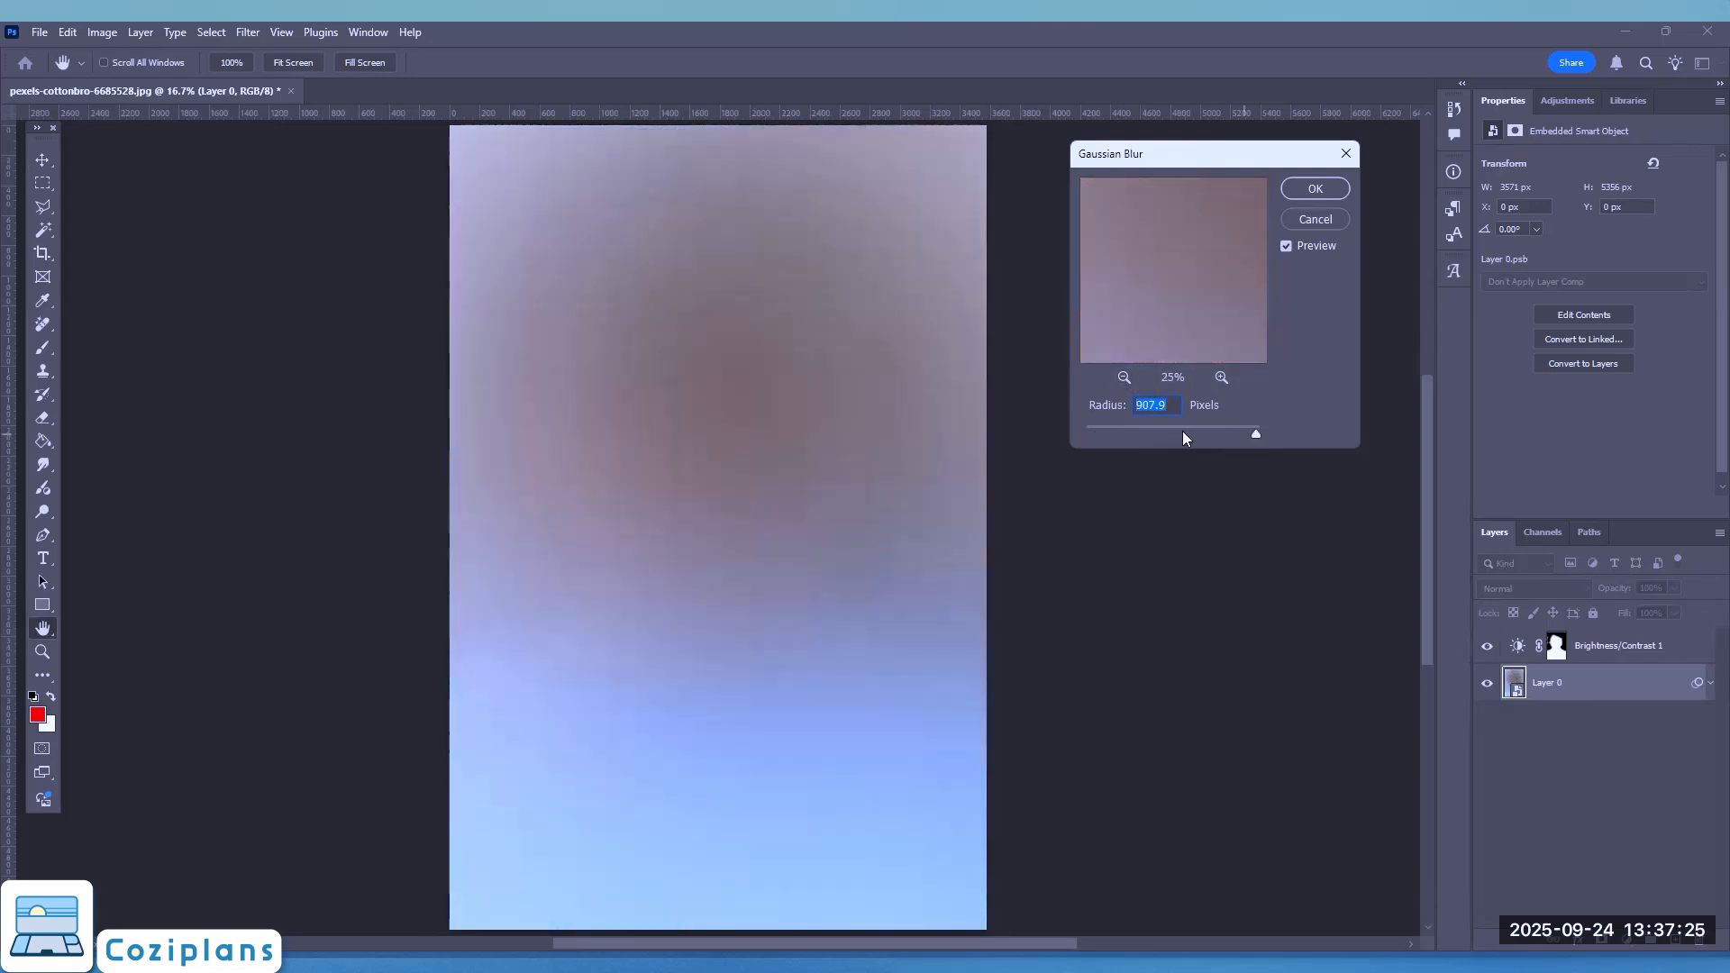
click(1116, 427)
mouse_move(1116, 431)
mouse_down()
mouse_move(1206, 434)
mouse_move(1091, 430)
mouse_up()
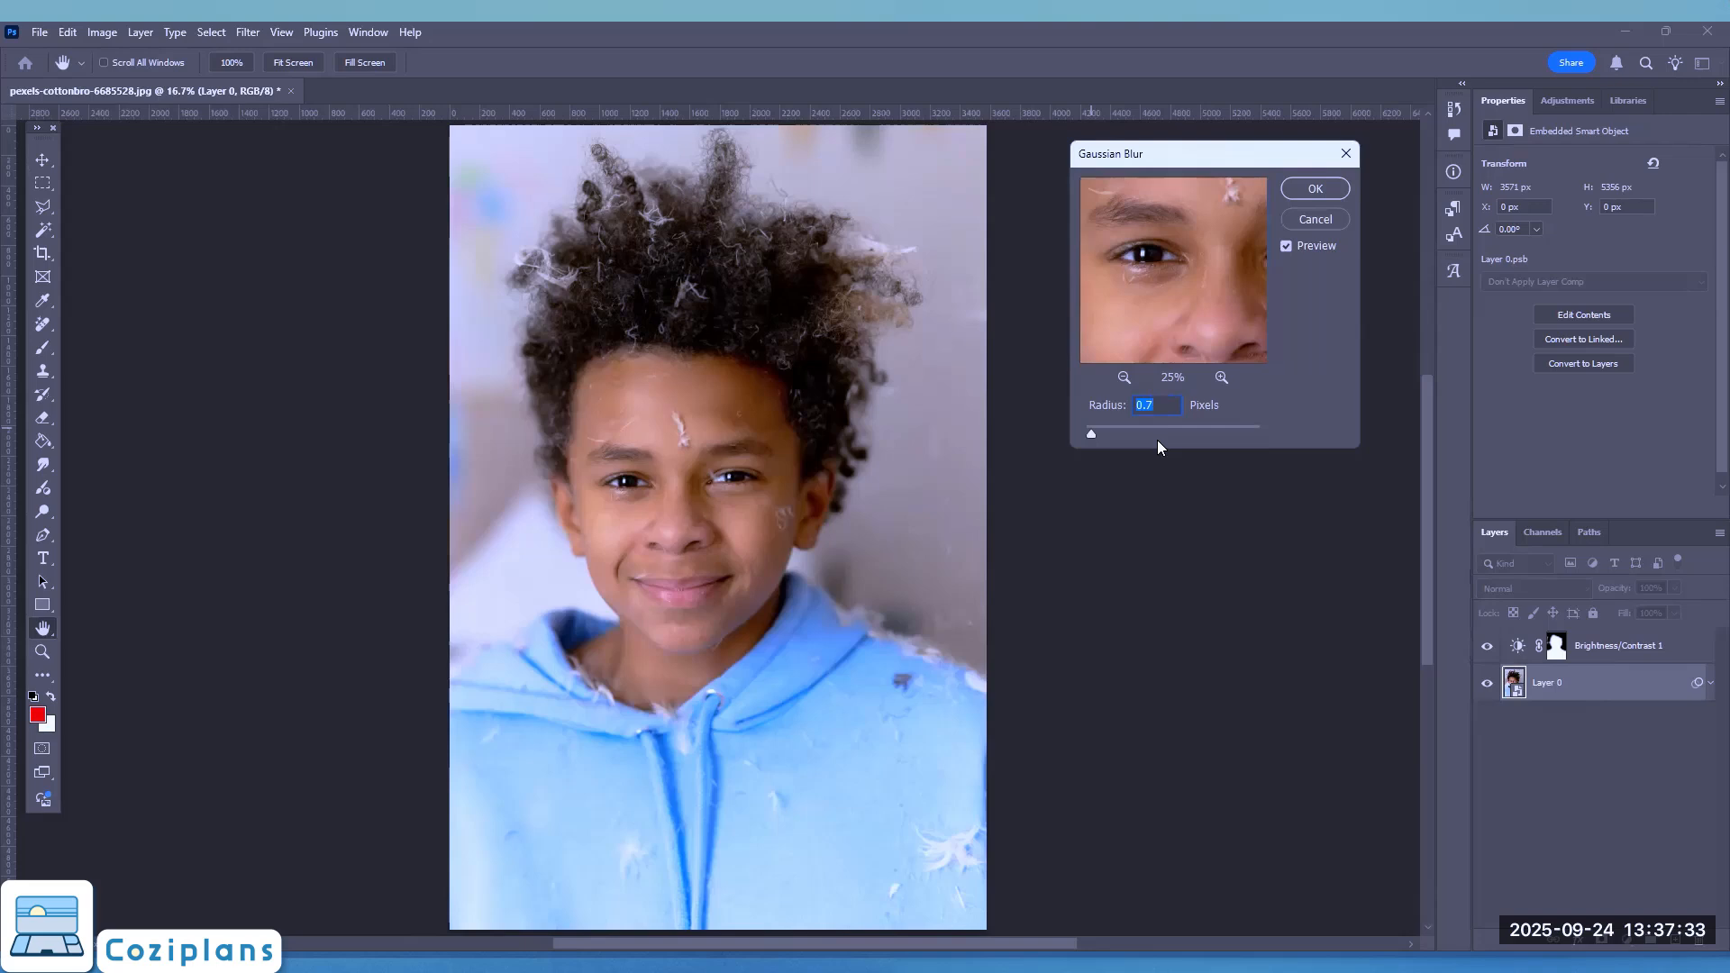
drag(1093, 435, 1098, 432)
click(1306, 192)
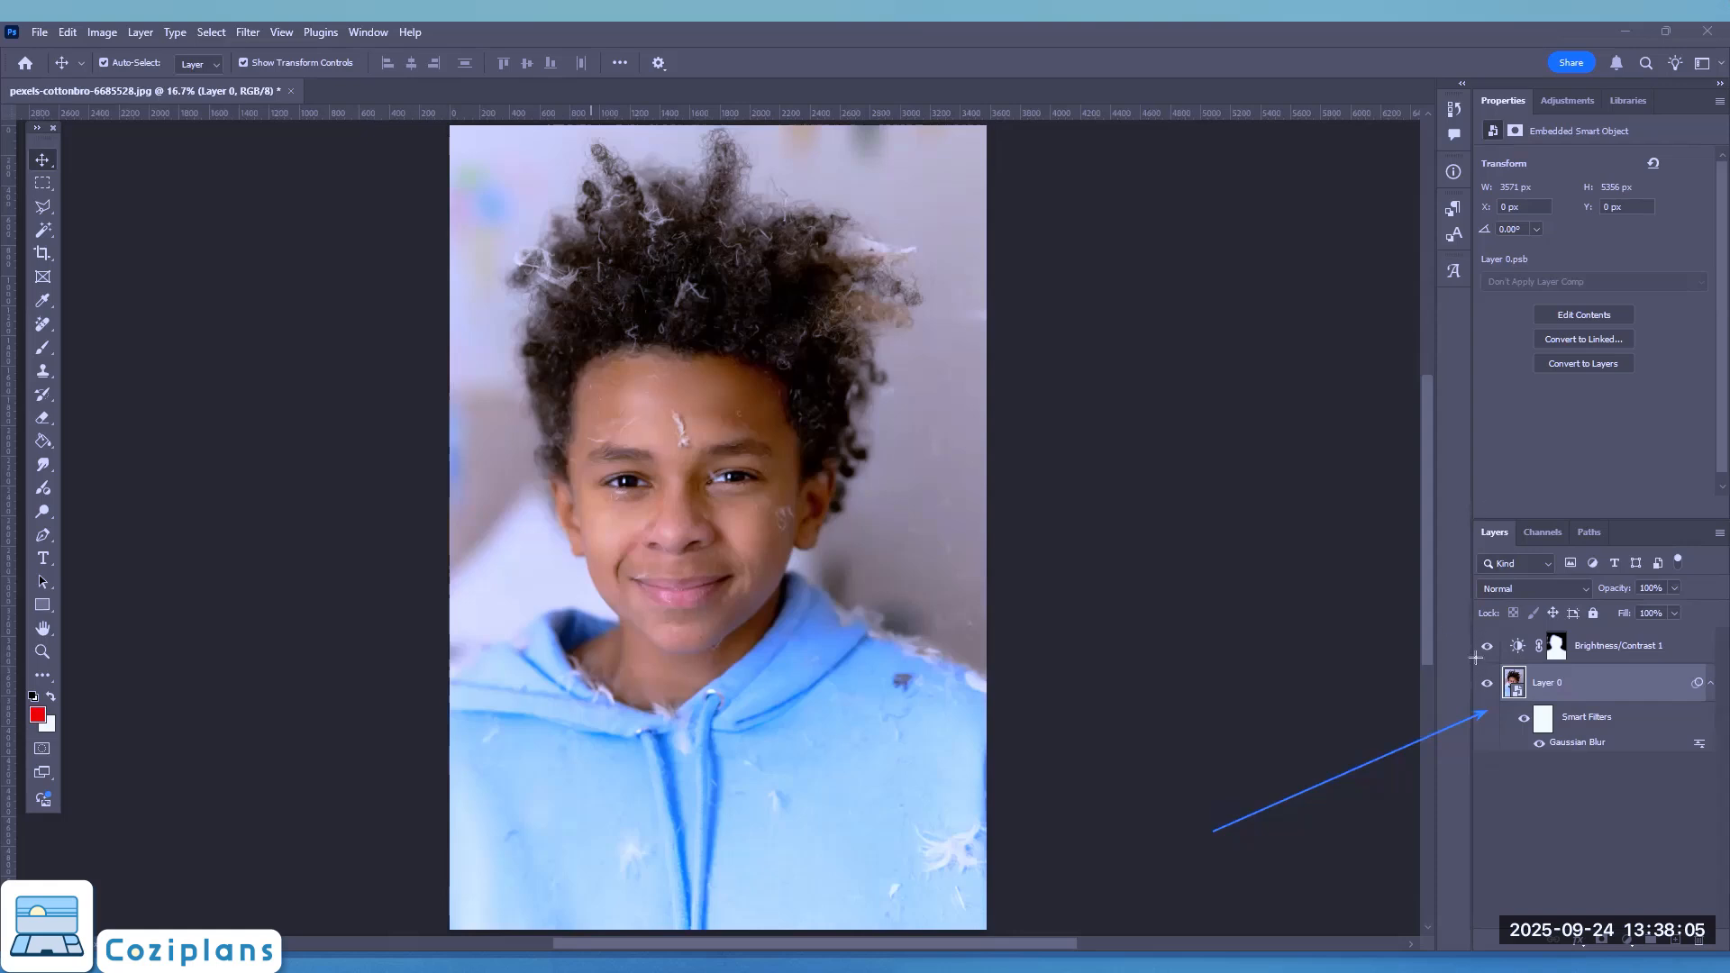
drag(1475, 658, 1719, 785)
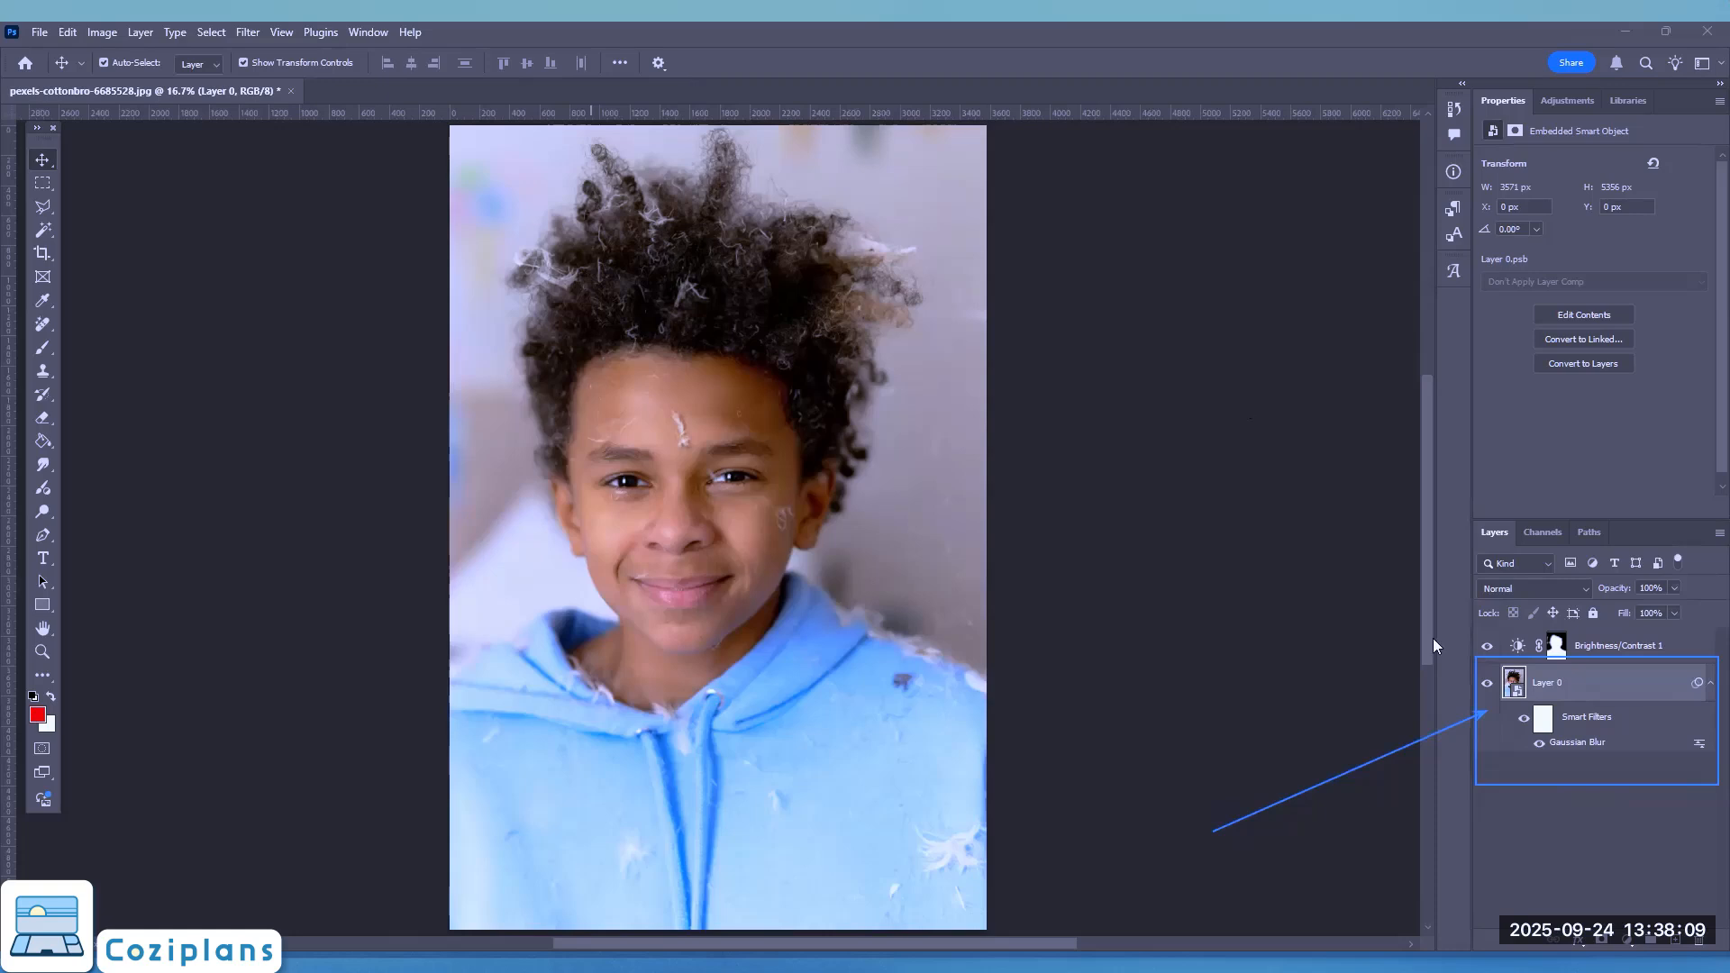
Reopen the Gaussian Blur smart filter on Layer 0, centre its preview on the boy's eye, try different radii and apply the filter.
click(1586, 746)
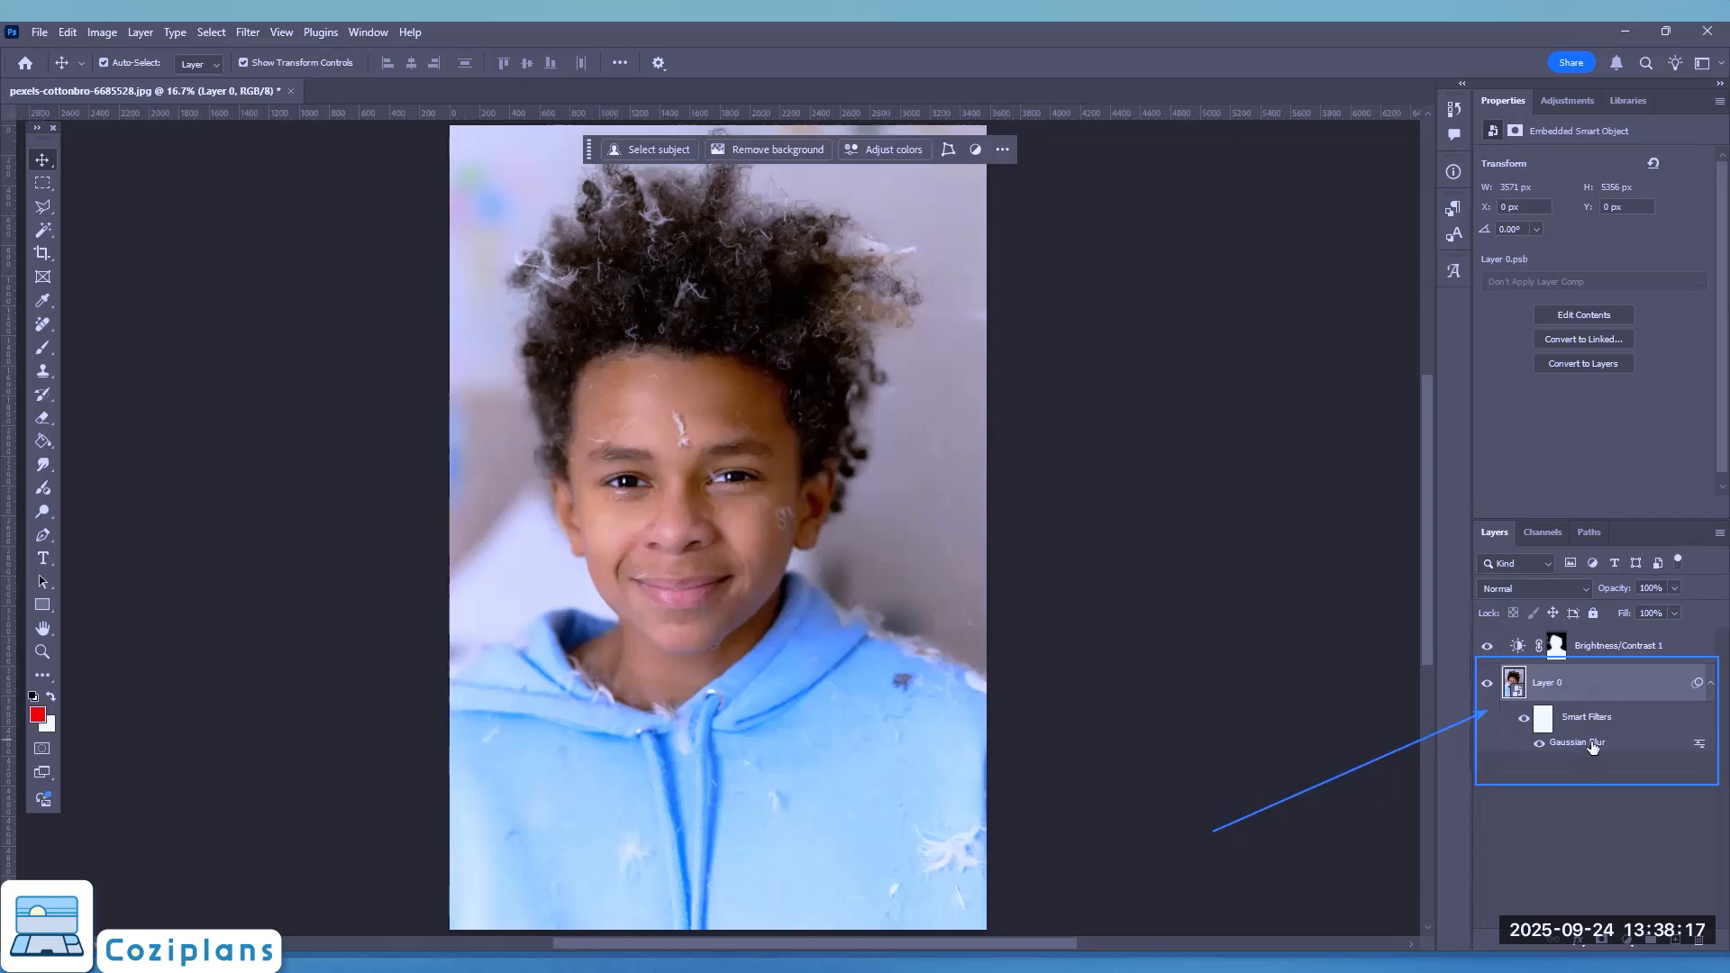
double_click(1593, 746)
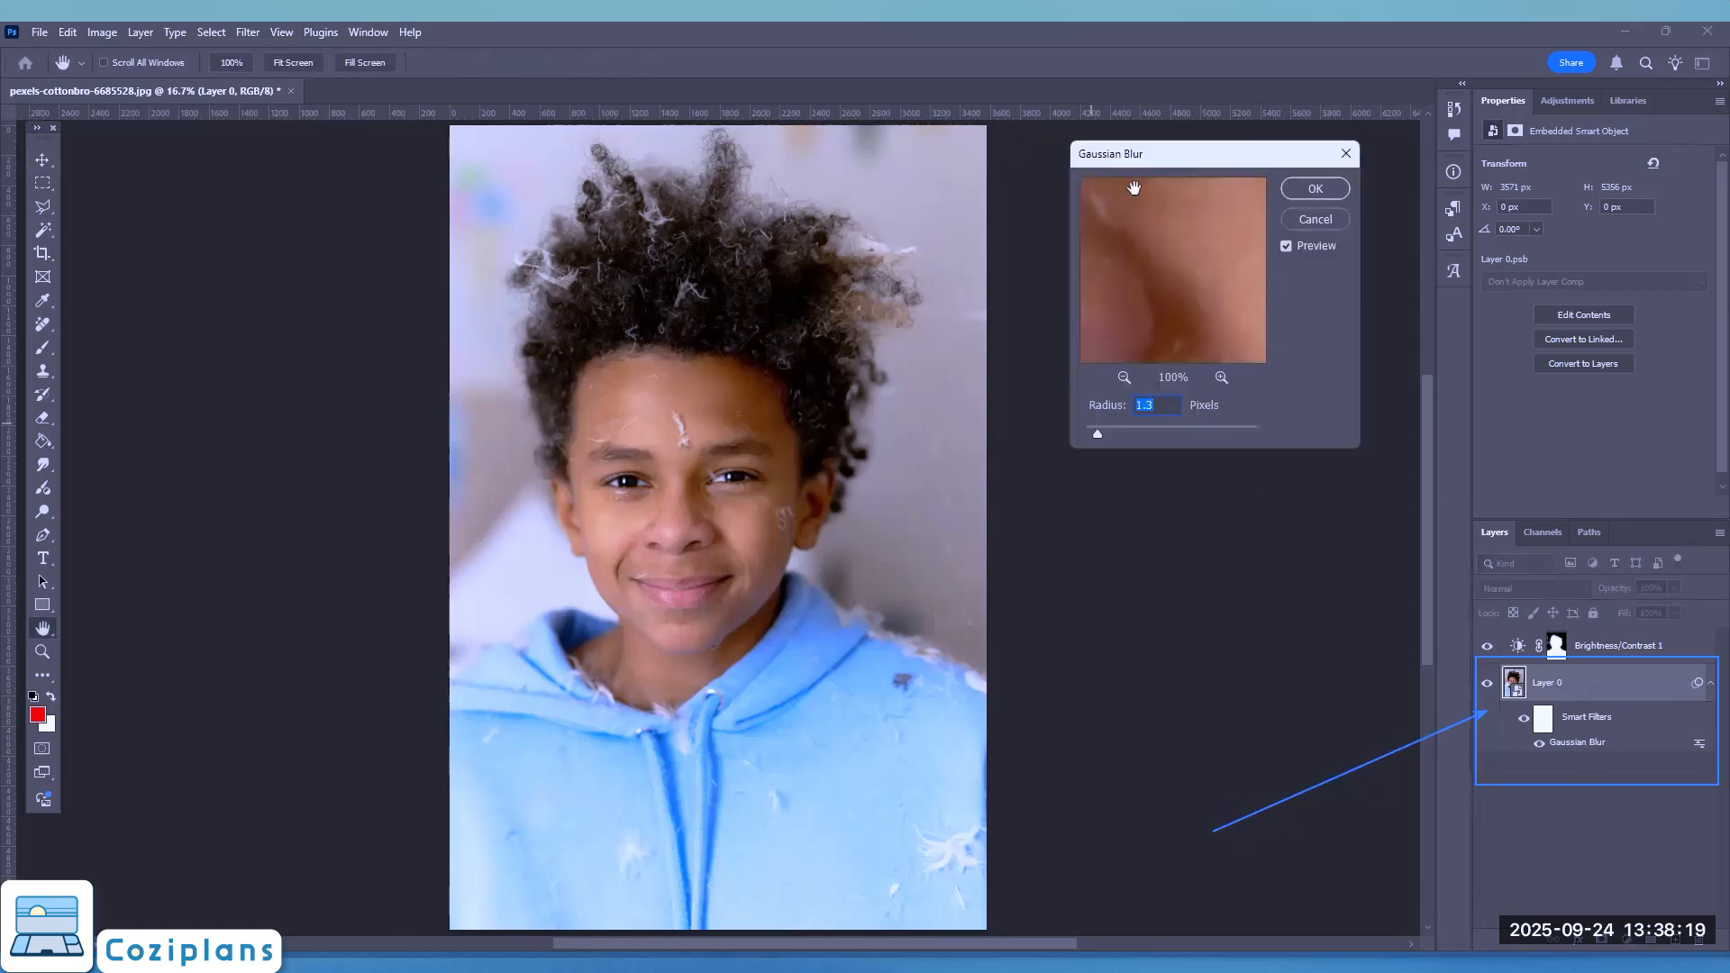
drag(1181, 329, 1092, 404)
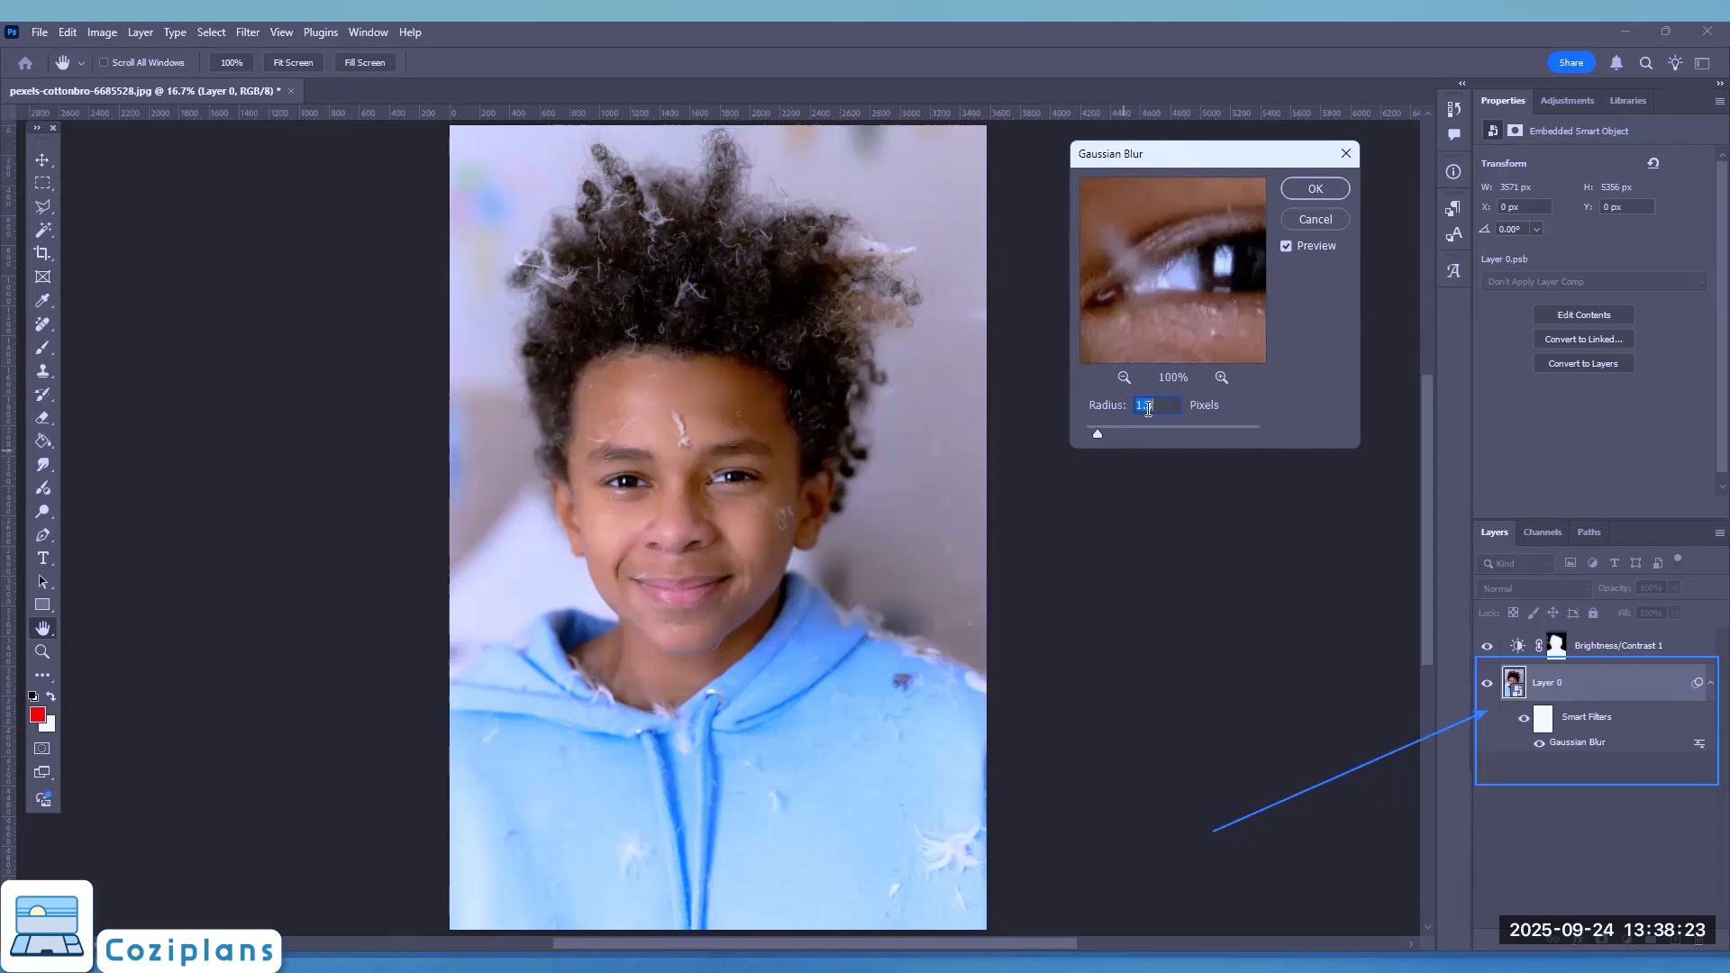
scroll(1149, 407, up, 18)
scroll(1149, 405, down, 20)
scroll(1161, 405, up, 1)
click(1329, 193)
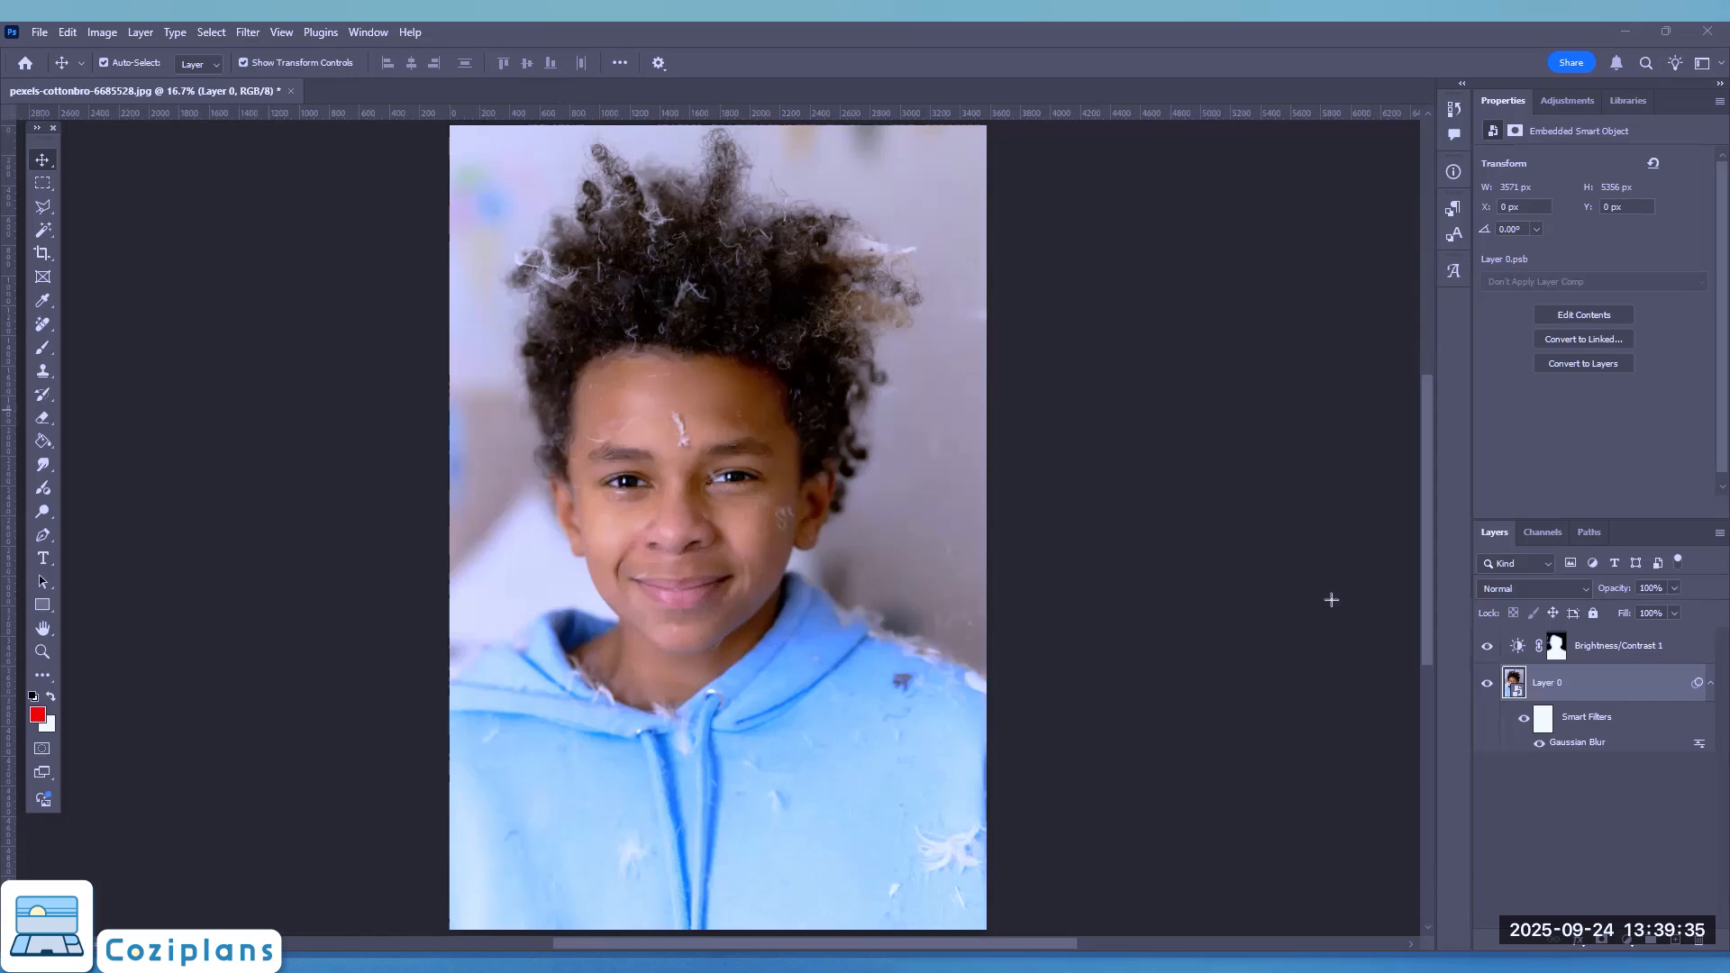
Add a Hue/Saturation adjustment layer directly above the Layer 0 Smart Object.
mouse_move(1317, 562)
mouse_down()
mouse_move(1514, 867)
mouse_move(1613, 915)
mouse_up()
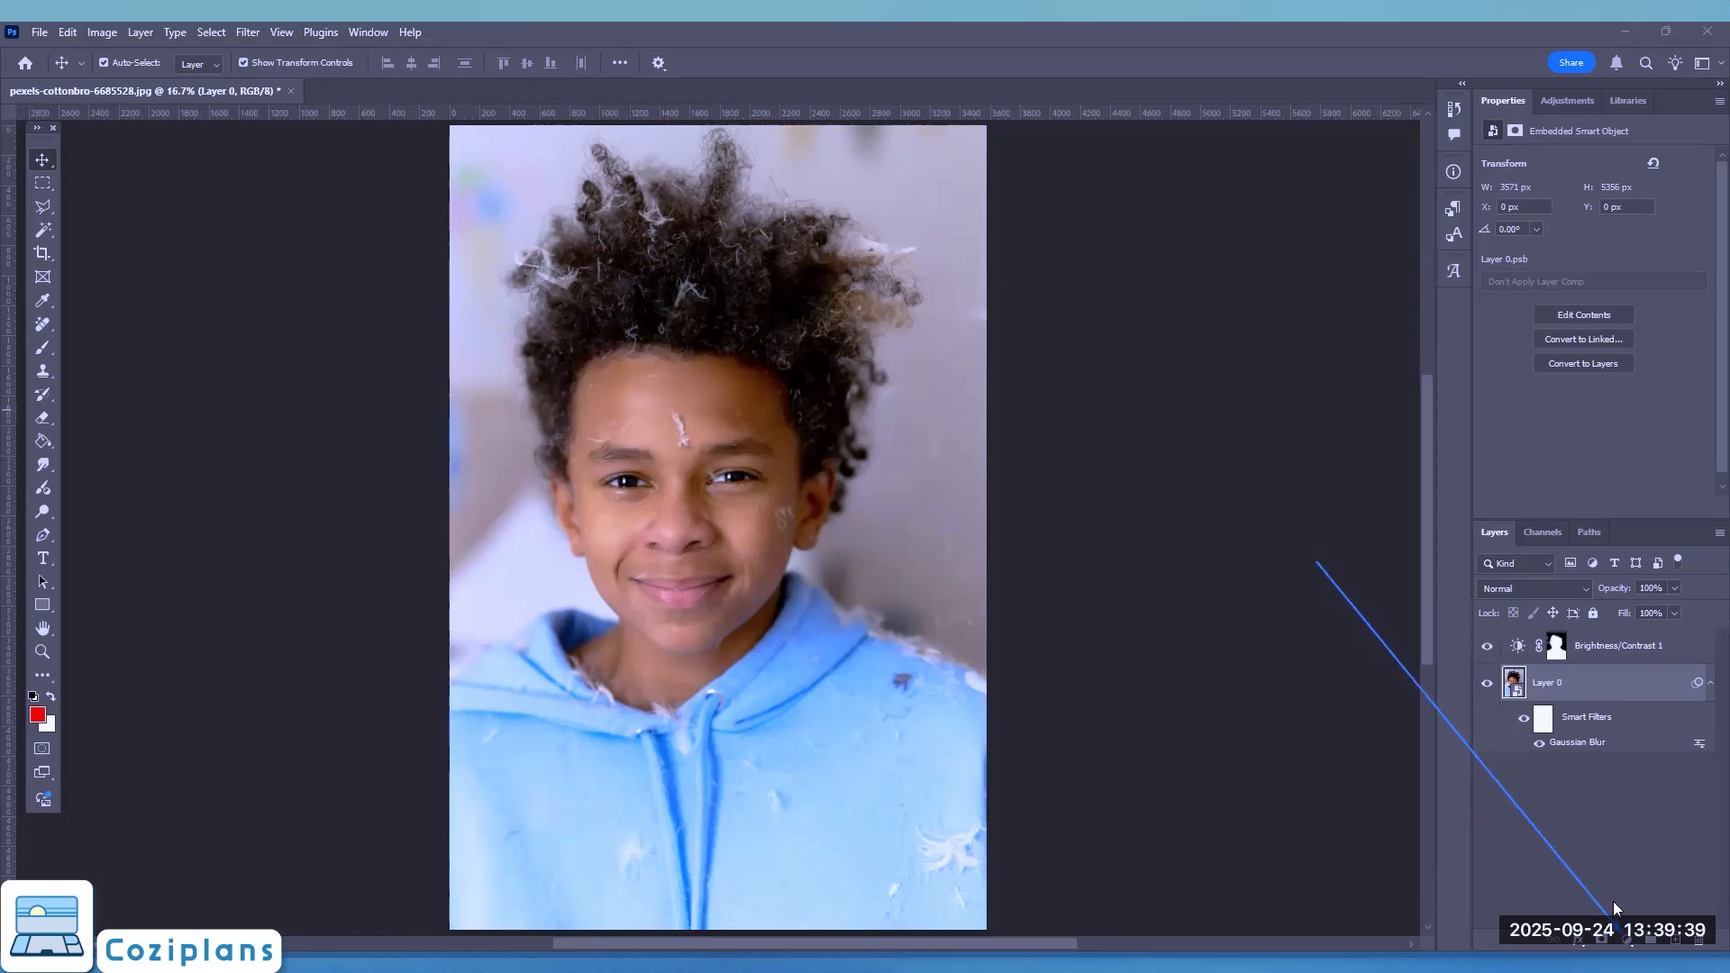
click(1627, 939)
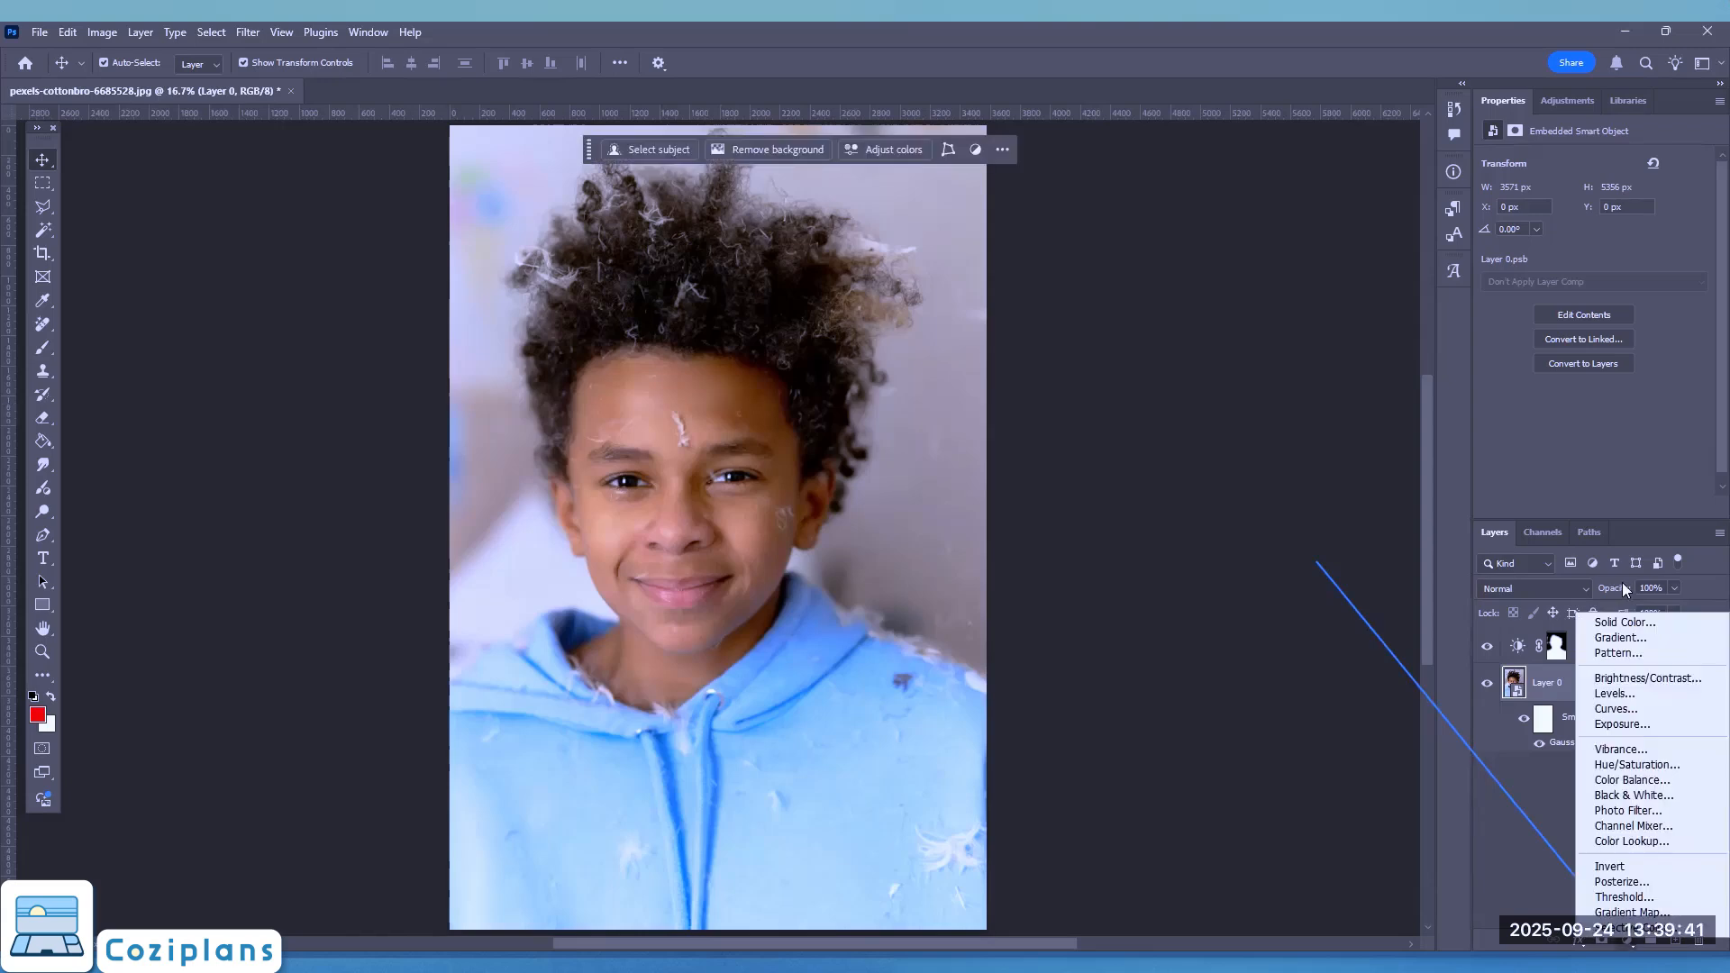
click(1663, 766)
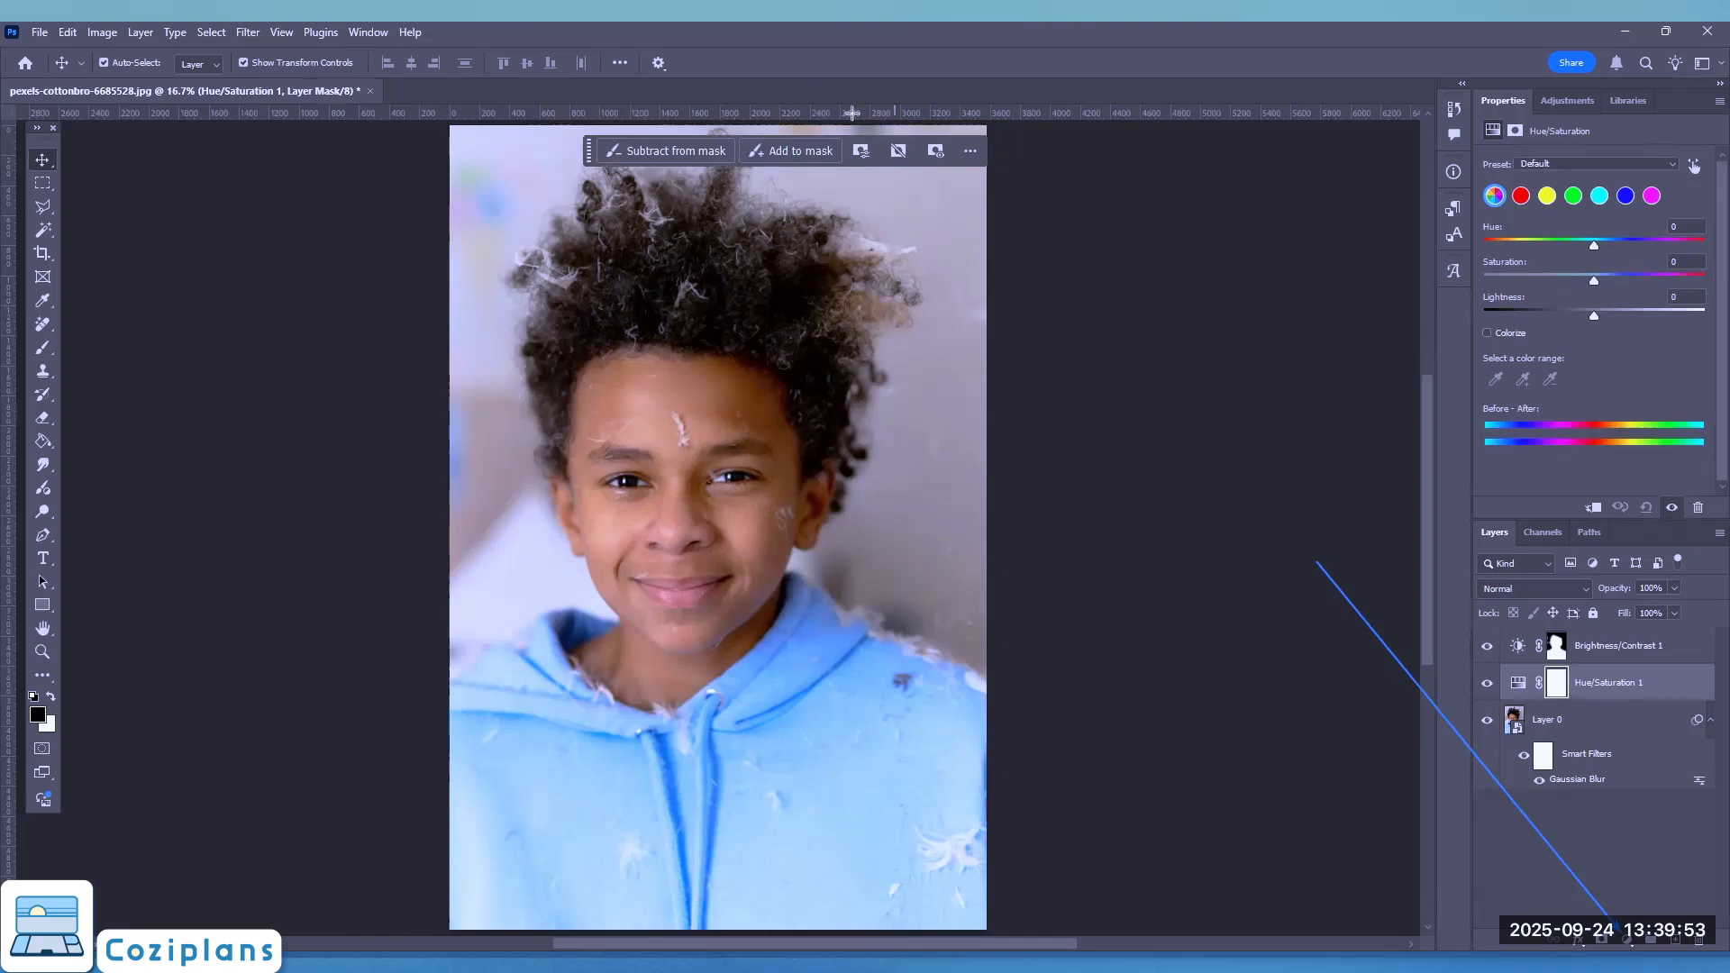
drag(1176, 668, 1480, 675)
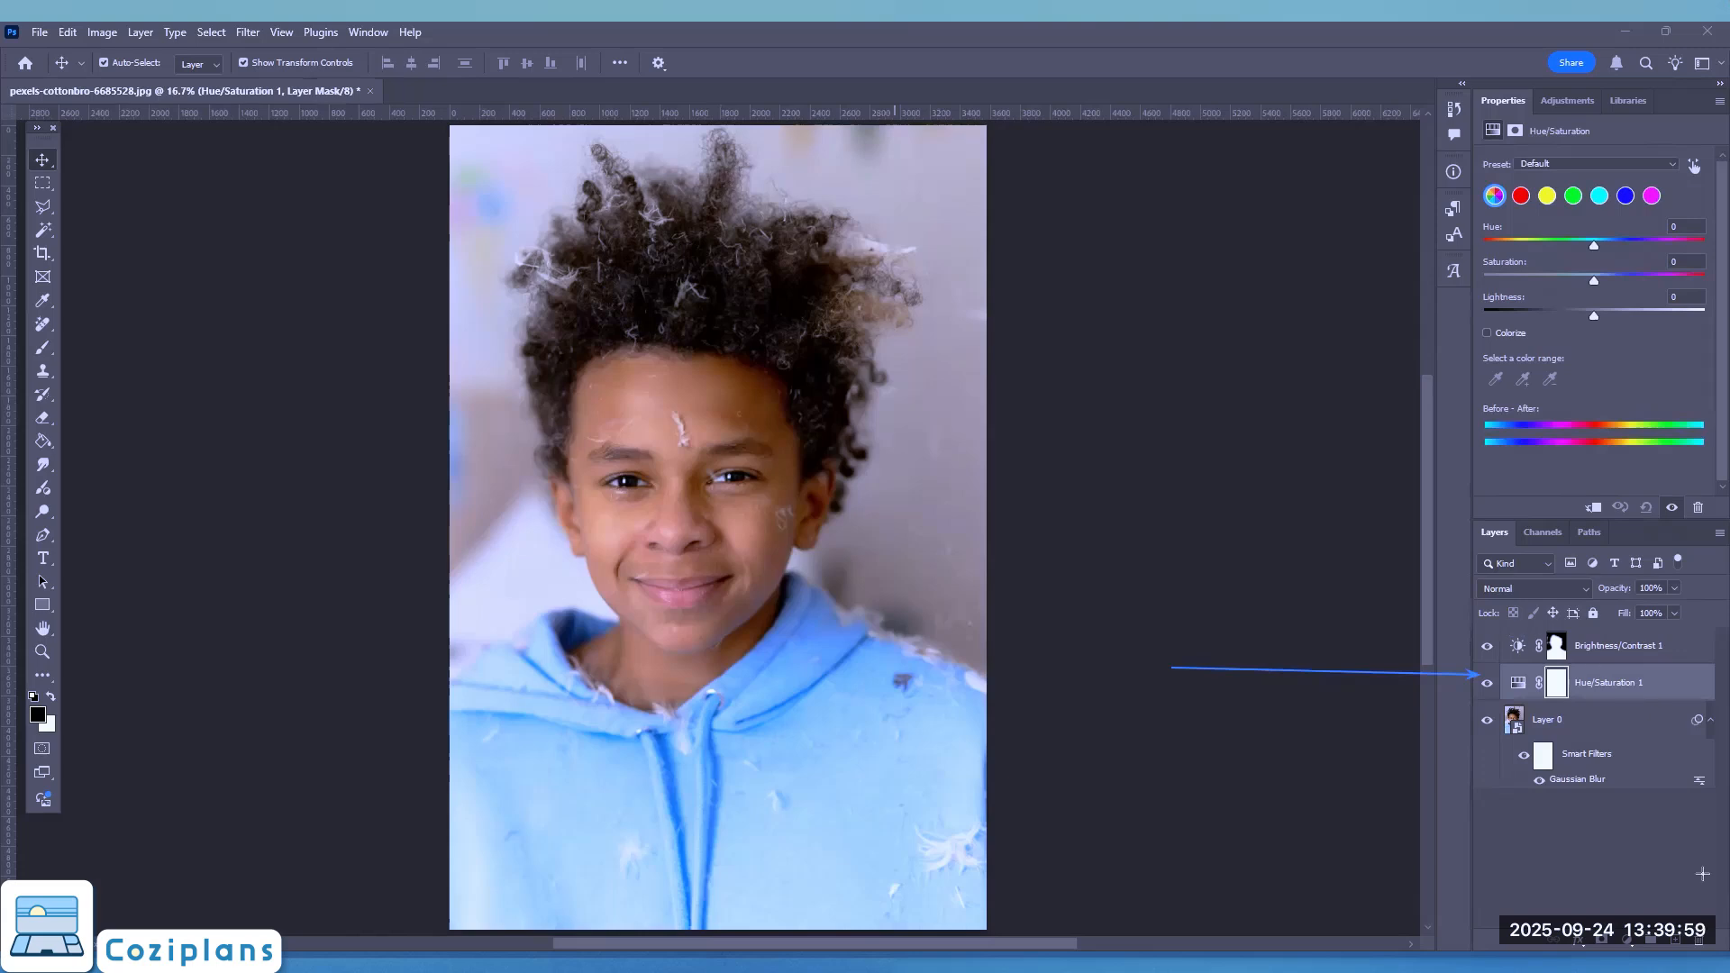
mouse_move(1687, 856)
mouse_down()
mouse_move(1583, 696)
mouse_move(1559, 692)
mouse_up()
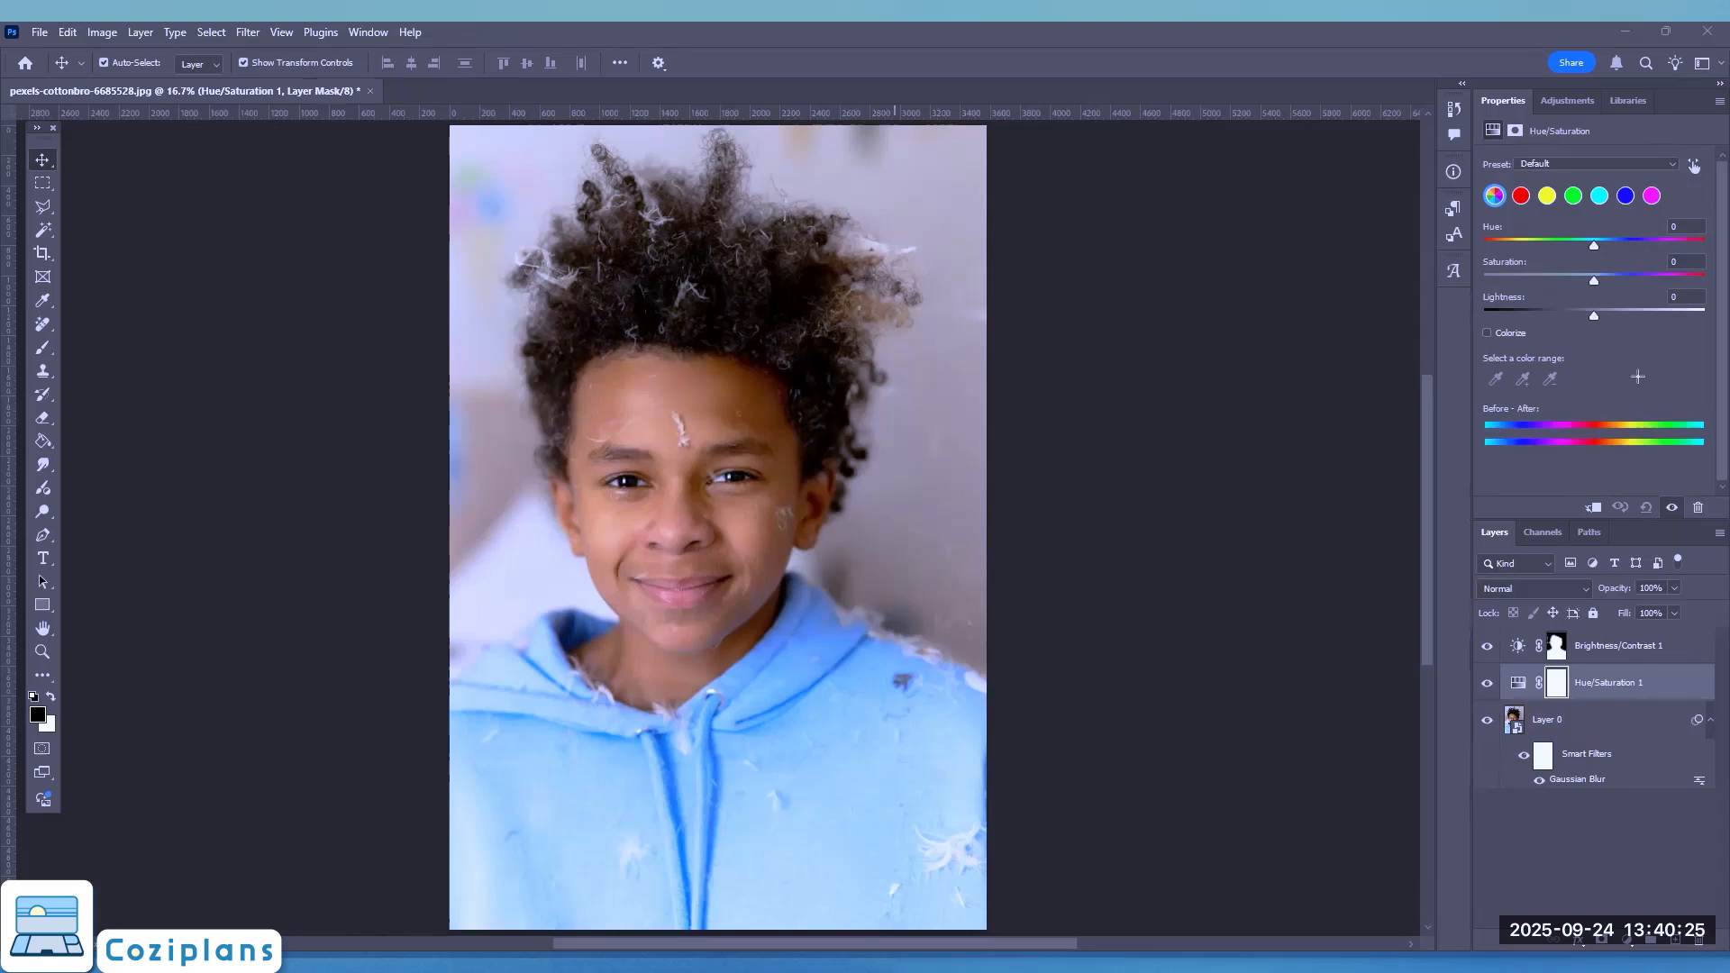
drag(1474, 146, 1725, 528)
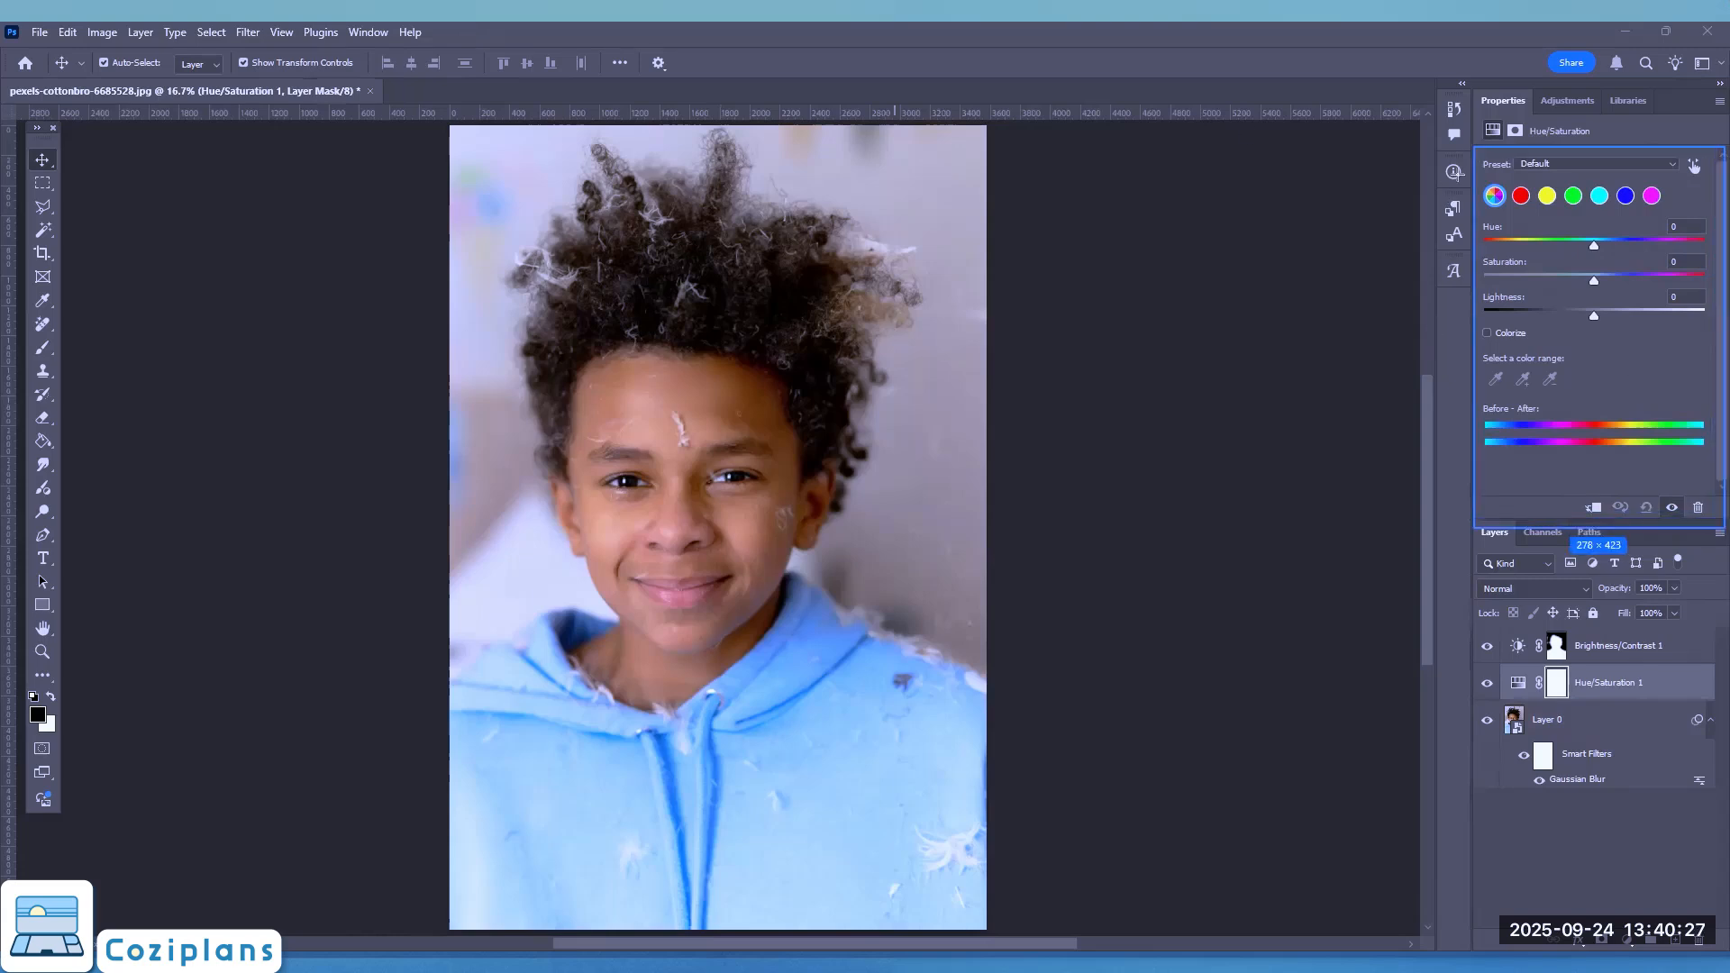
drag(1468, 174, 1507, 216)
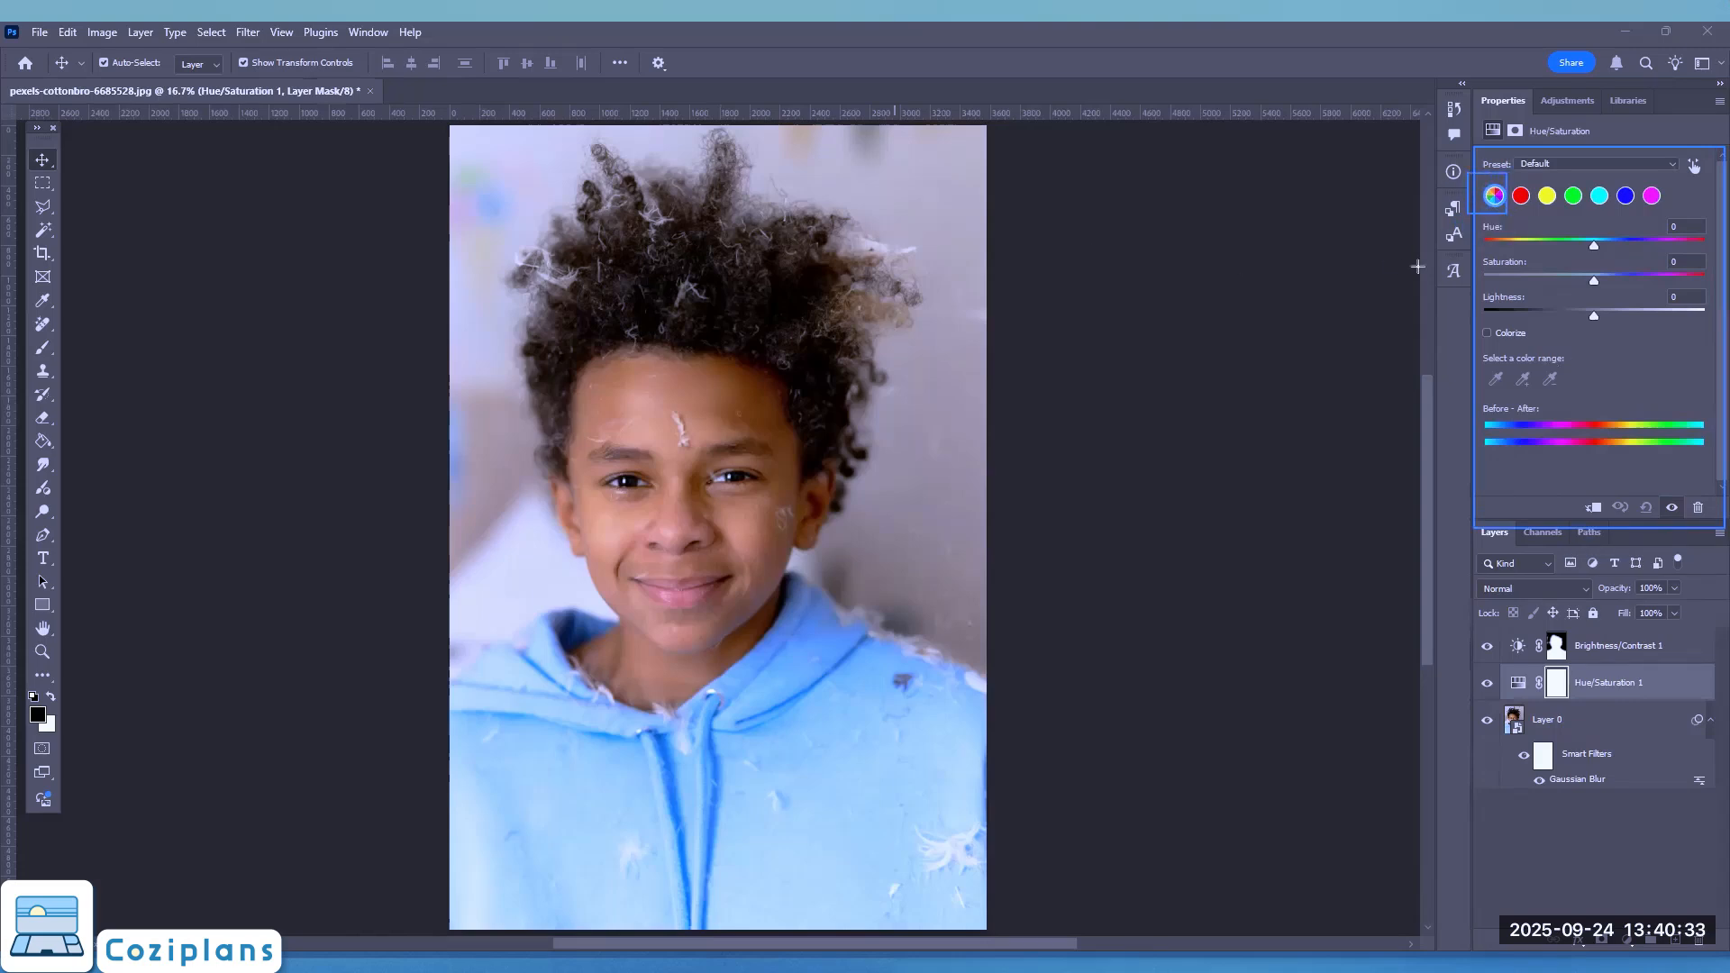
drag(1344, 280, 1486, 206)
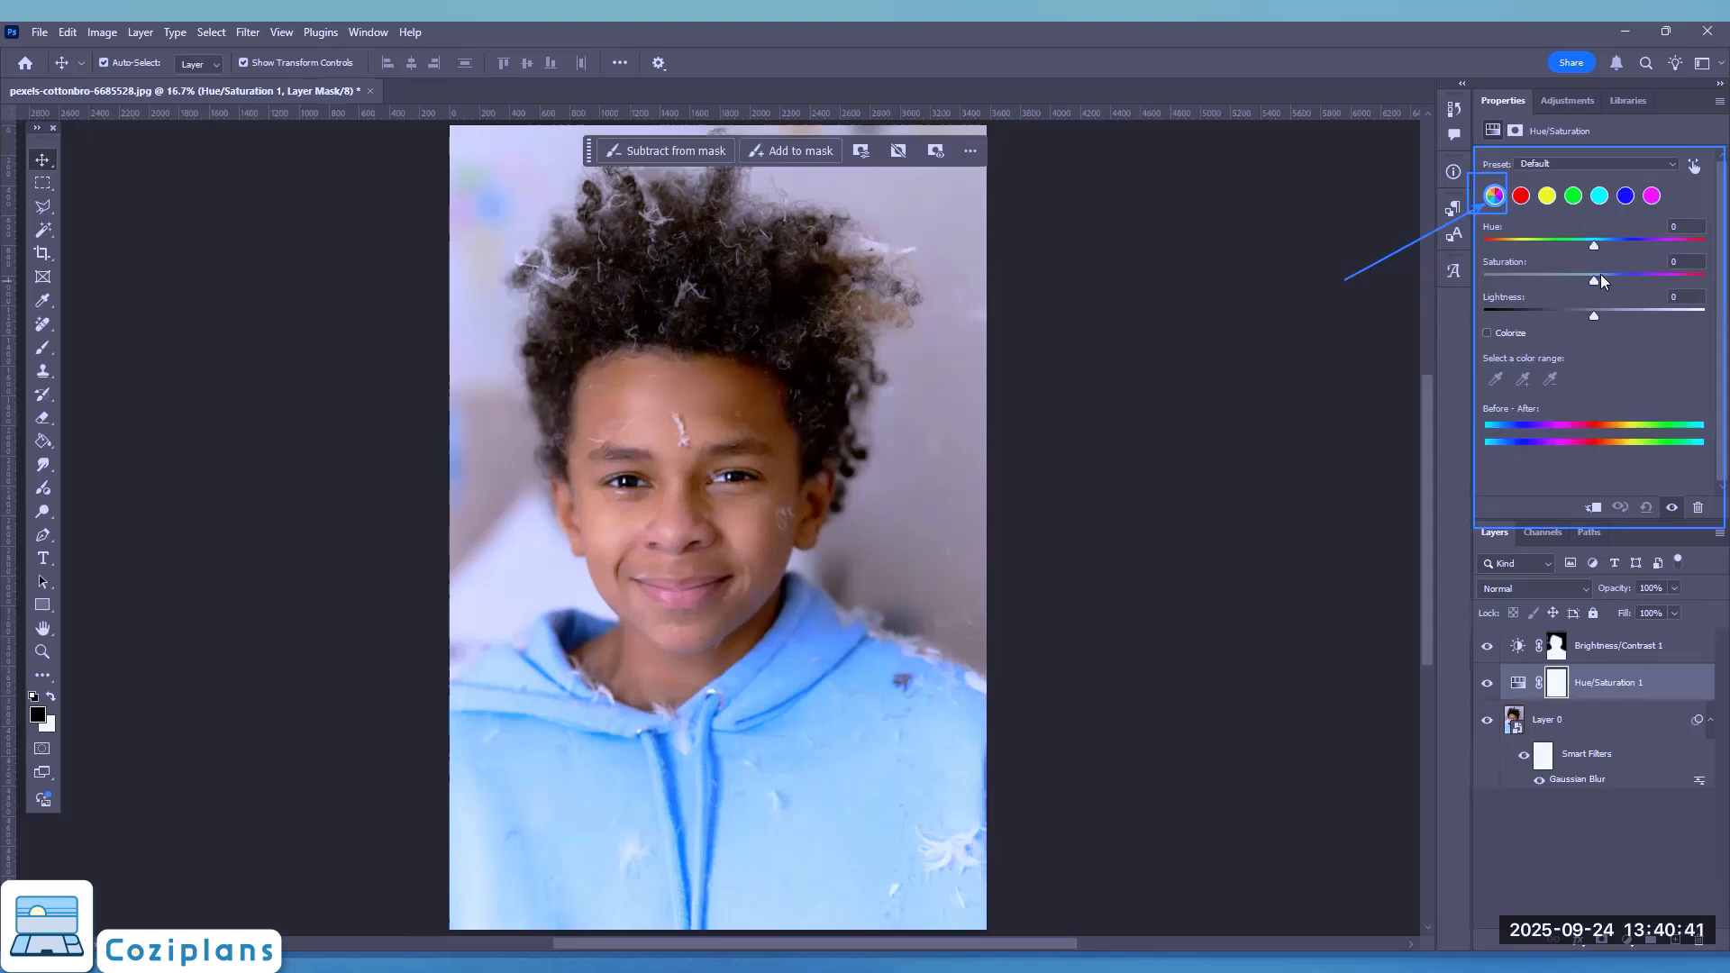
Try a Master saturation boost of up to +74 on the Hue/Saturation layer and reset it to 0.
drag(1597, 276, 1676, 280)
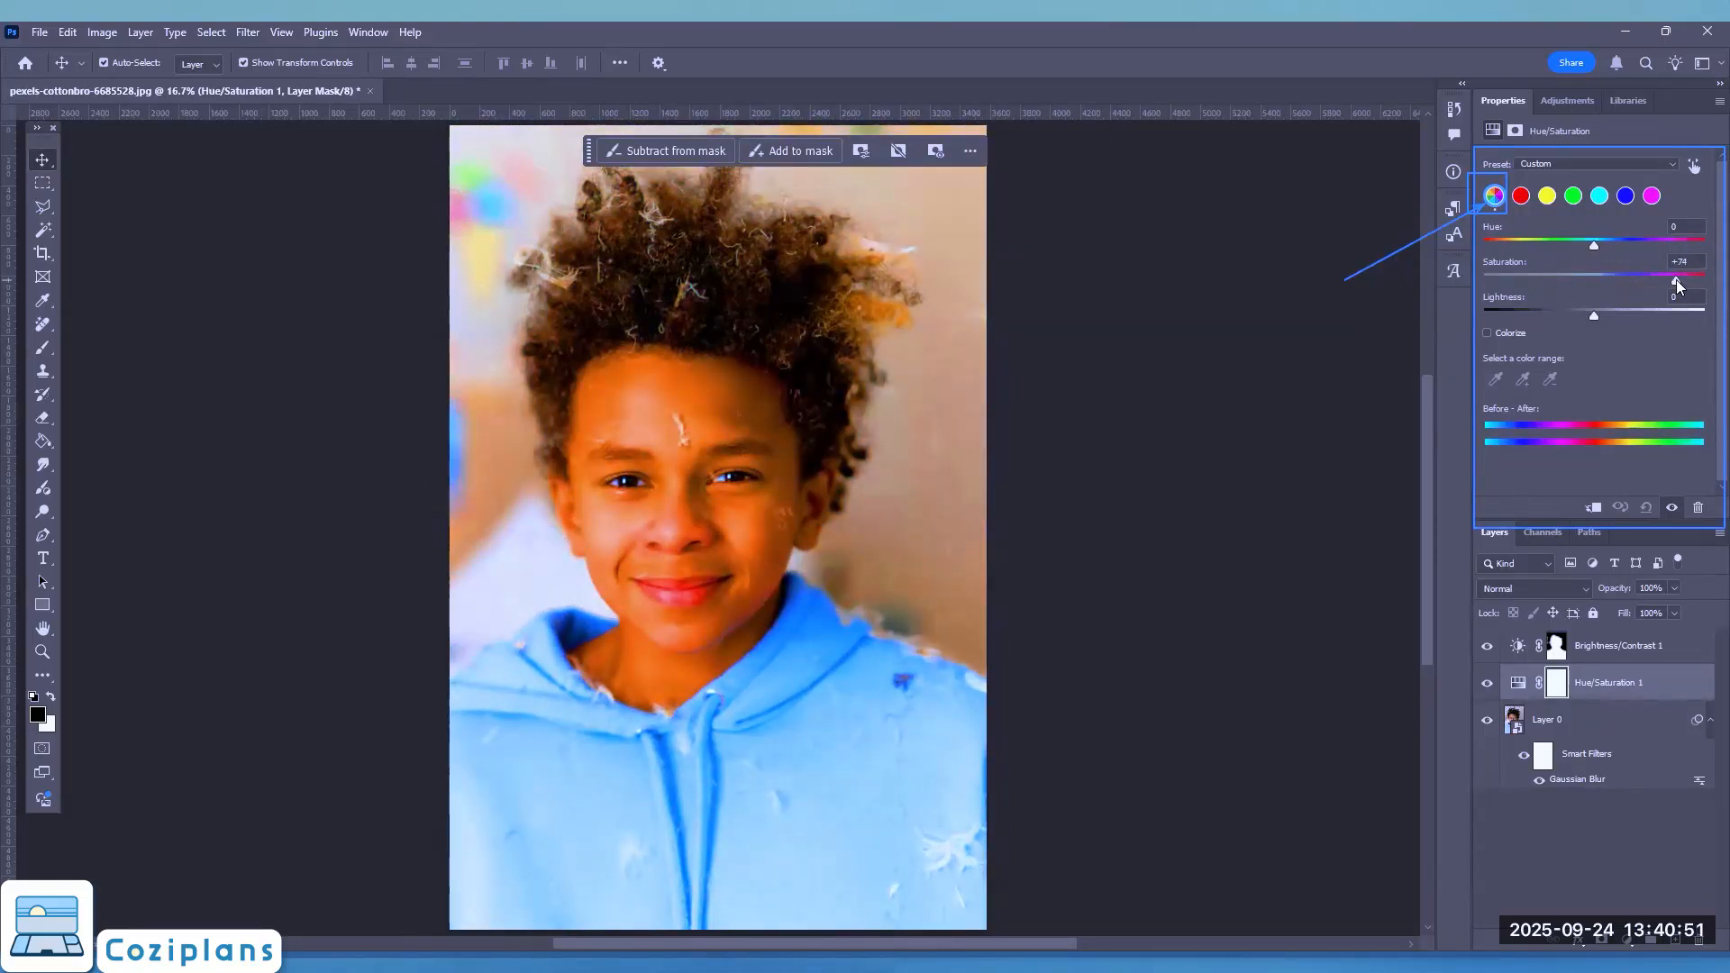
drag(1677, 279, 1655, 287)
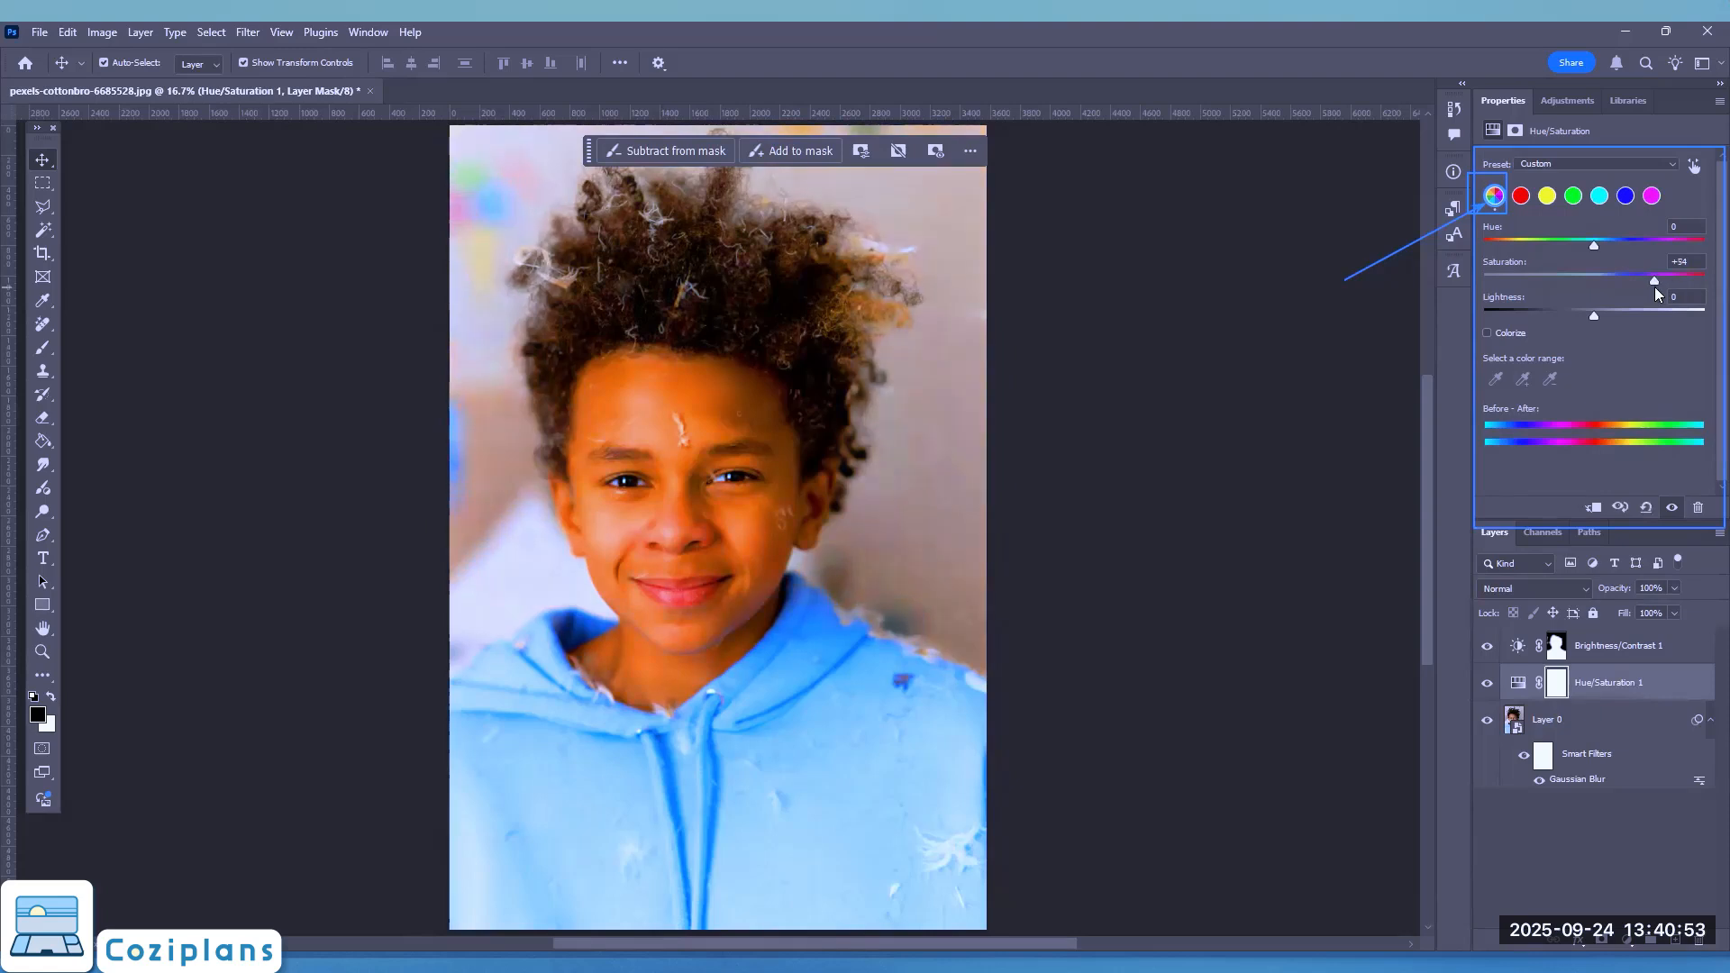
click(1694, 261)
text(0)
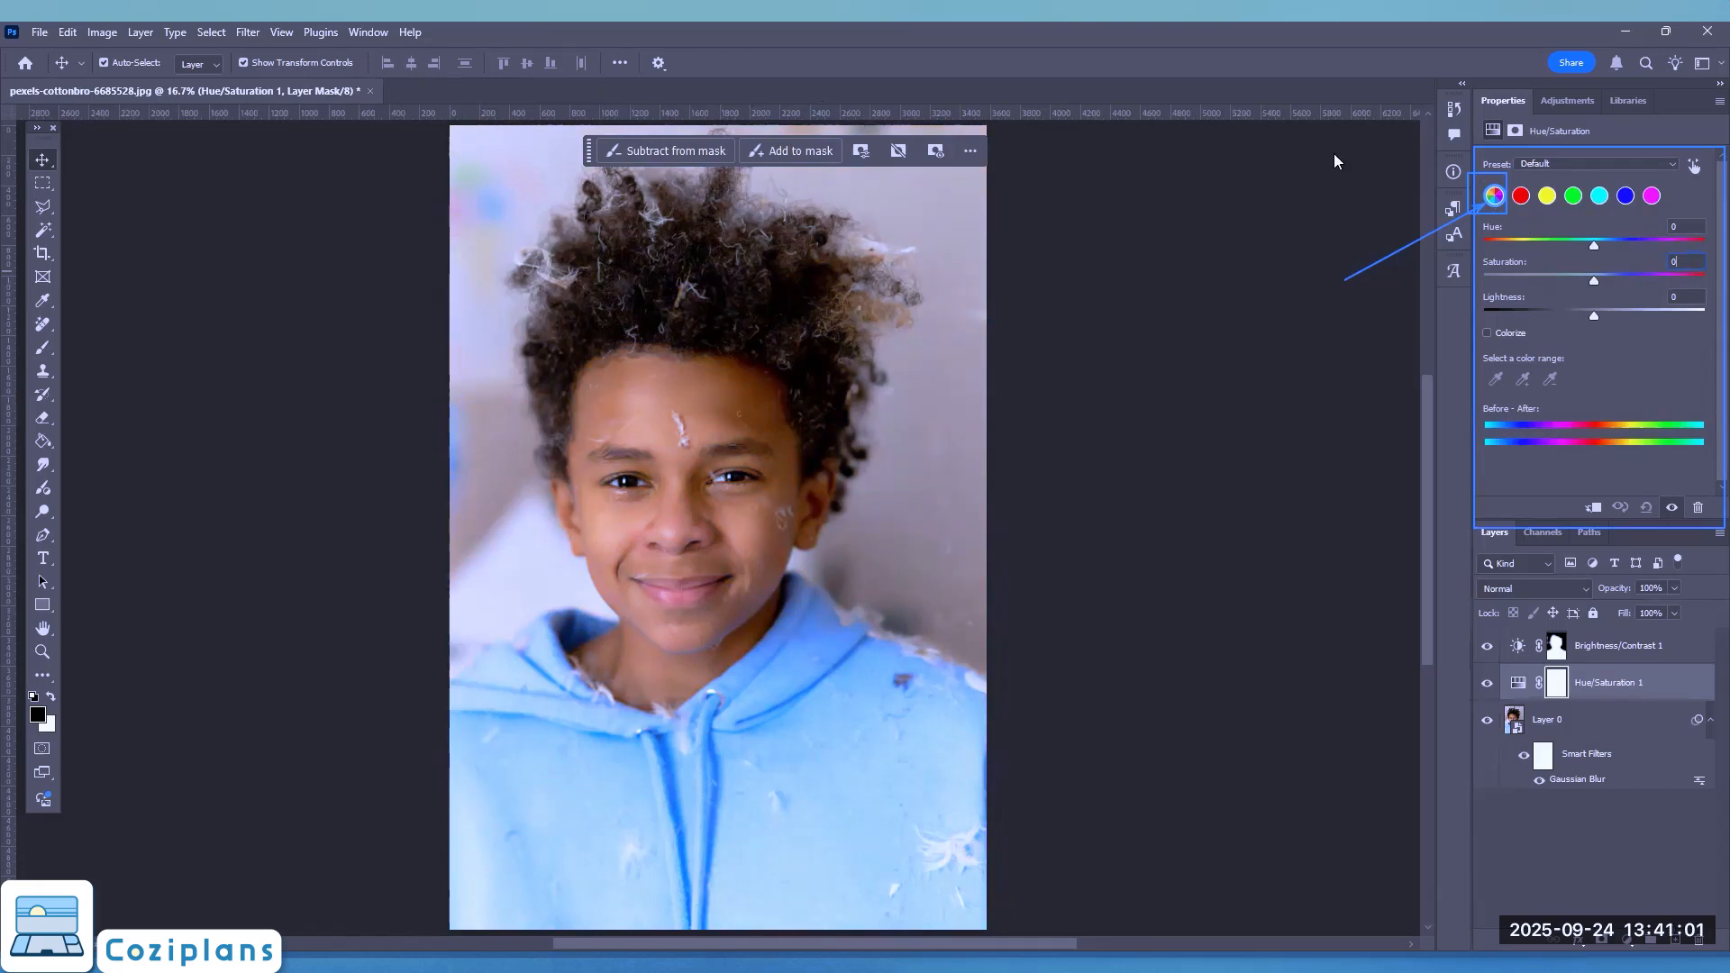
Target the Cyans range of the Hue/Saturation layer, try saturation values of +67 and +100, and settle on +8.
click(1597, 197)
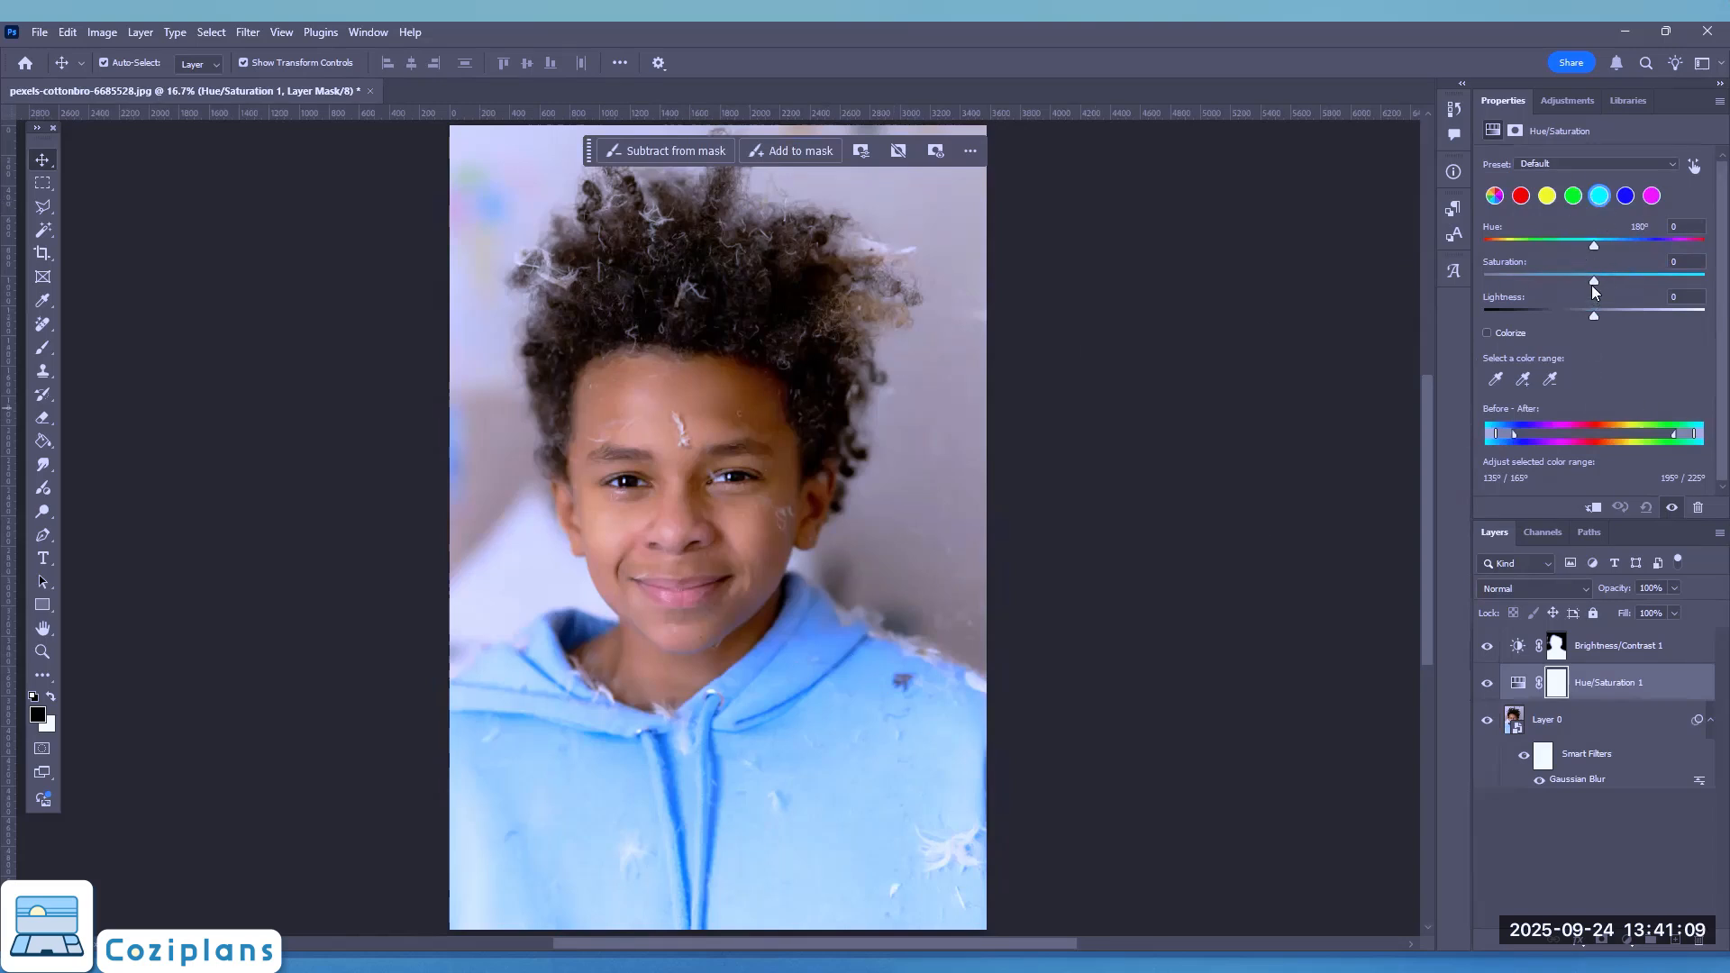
drag(1591, 285, 1668, 250)
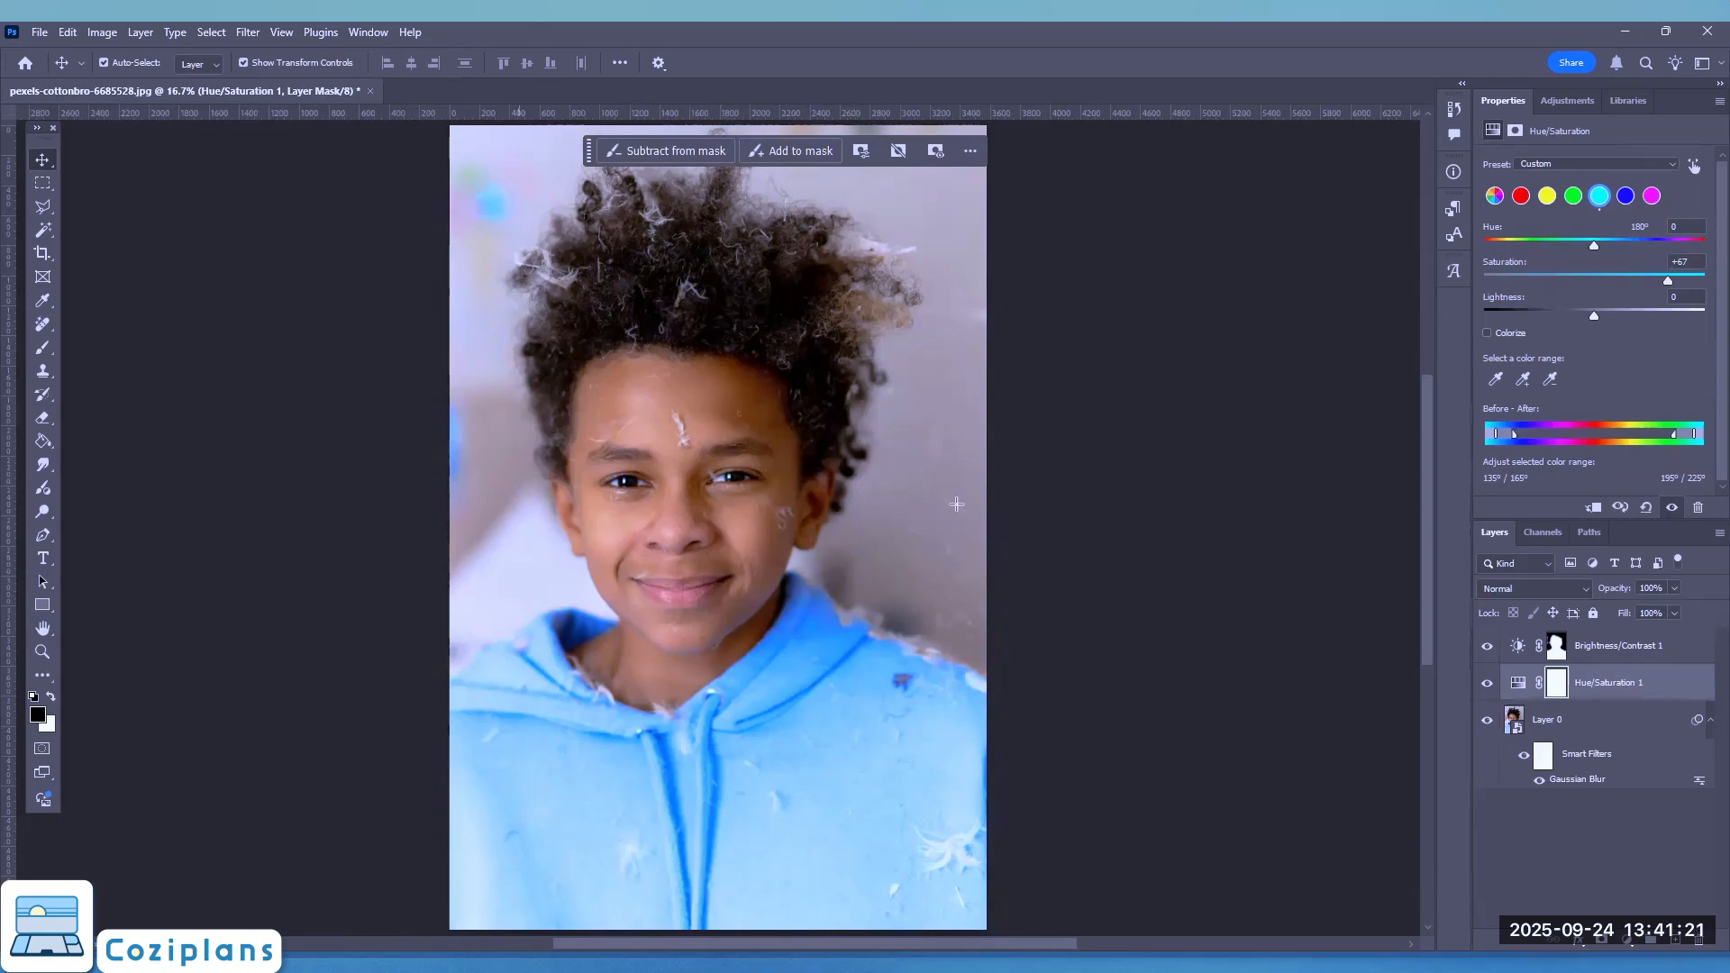
drag(995, 491, 898, 631)
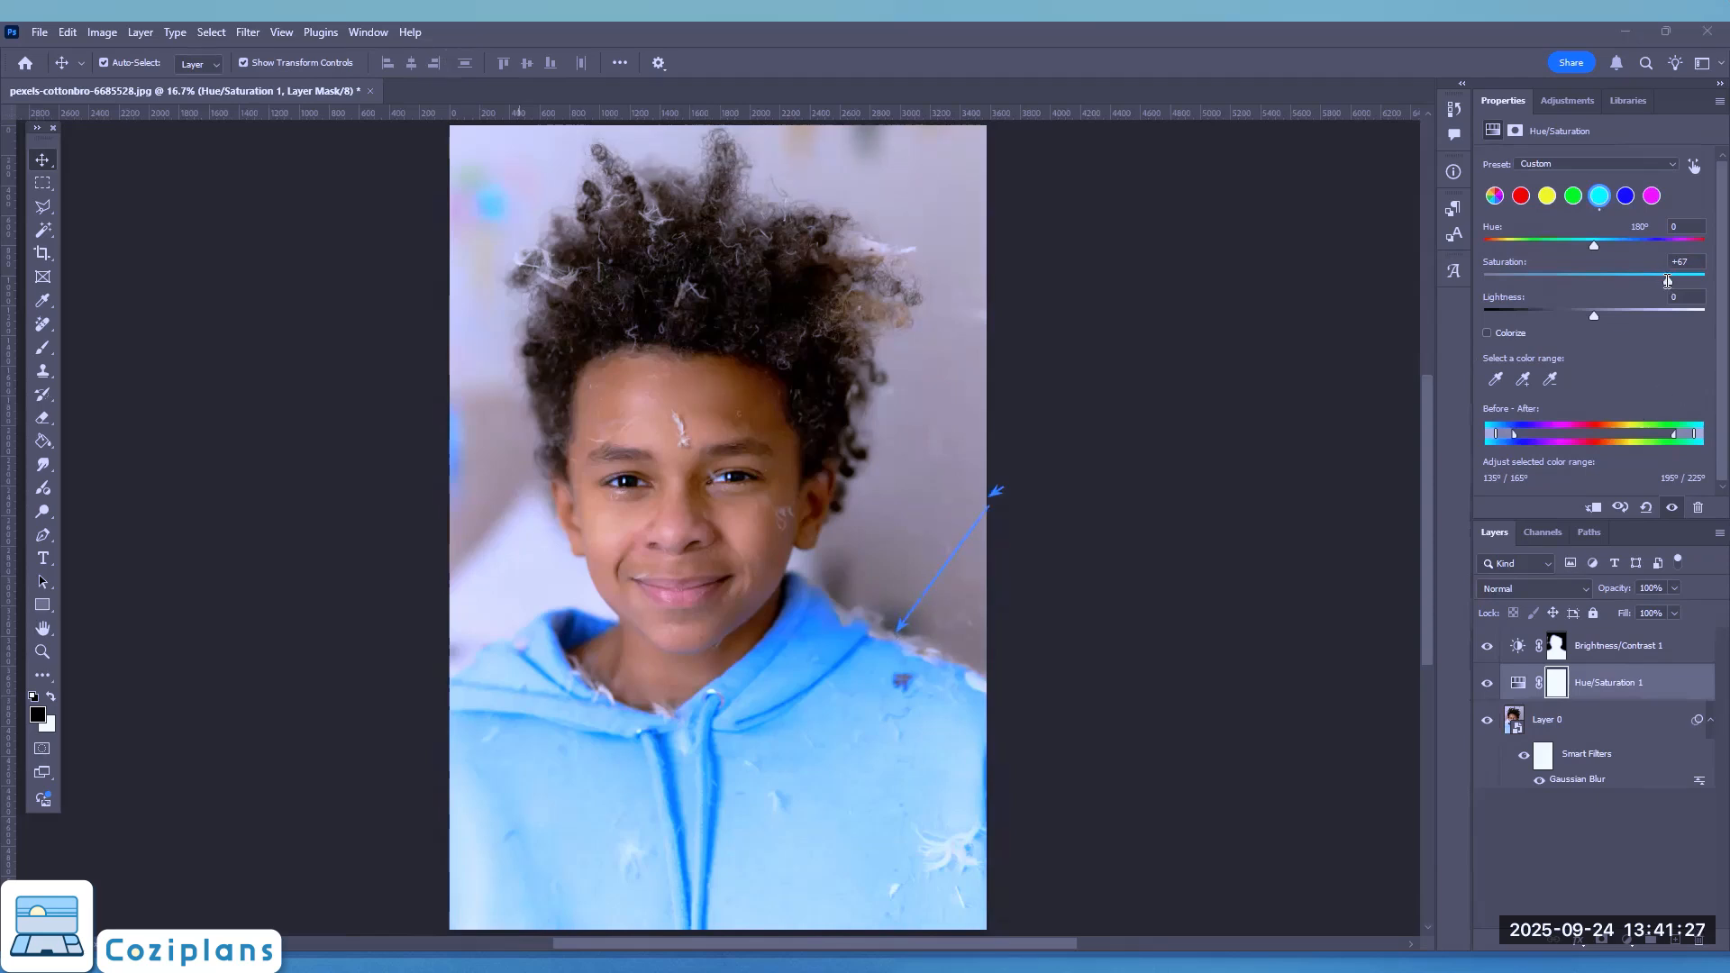
click(607, 26)
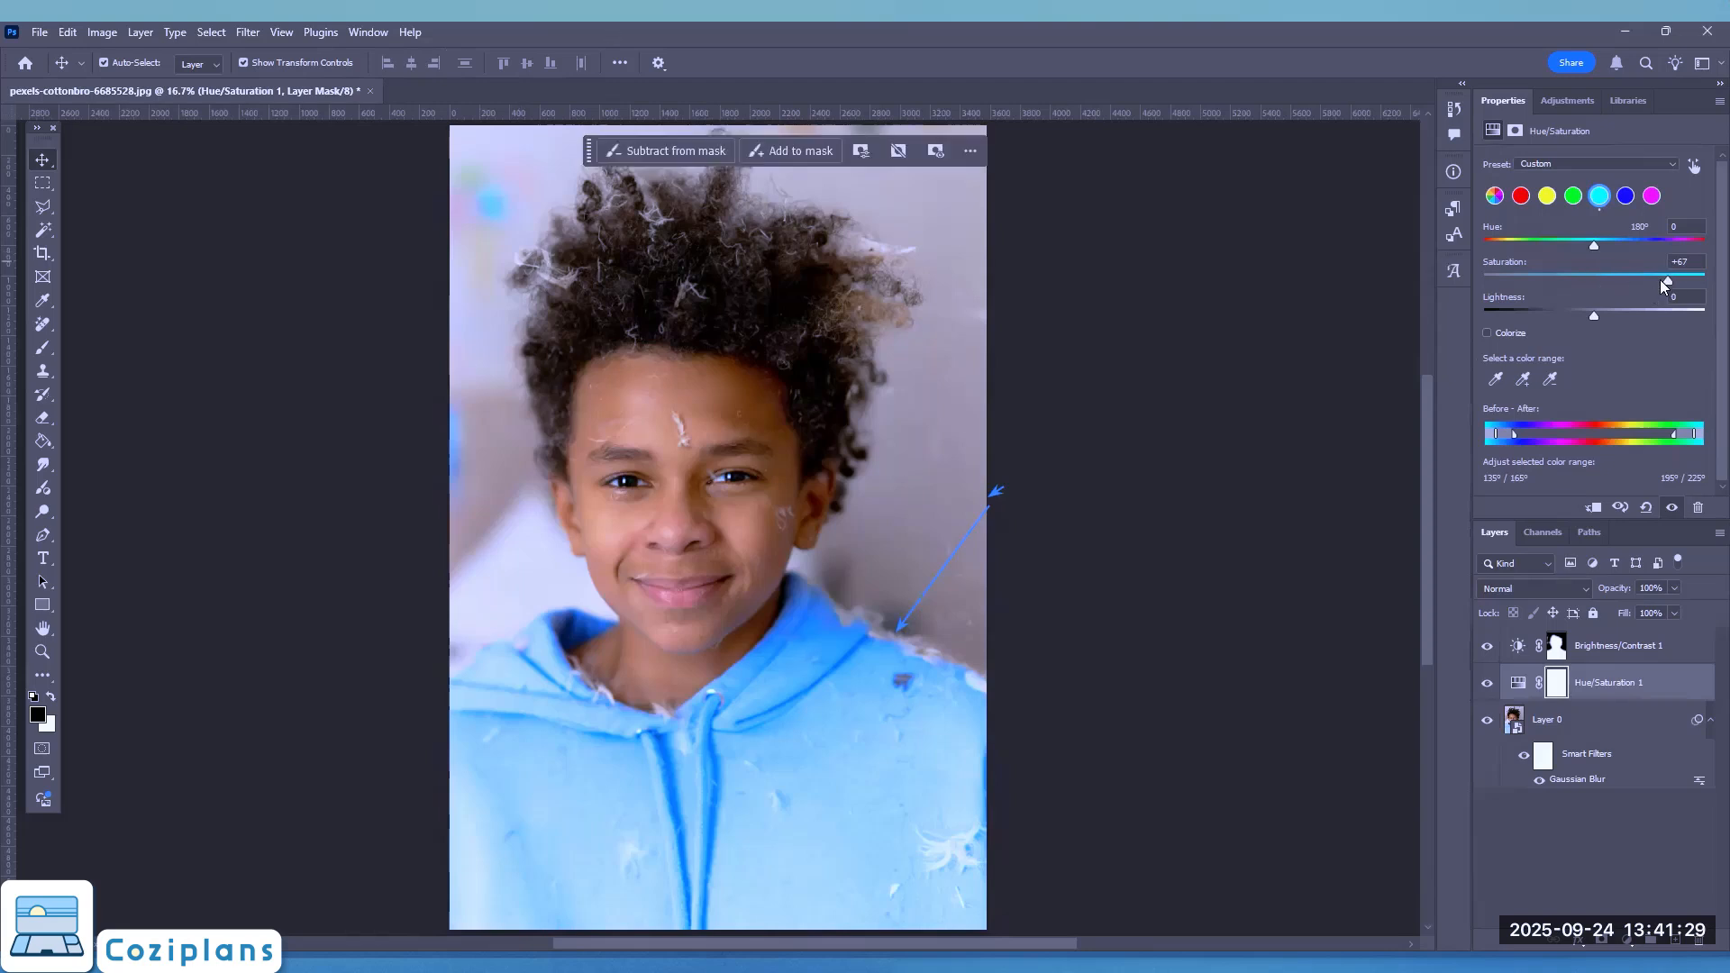
drag(1662, 279, 1704, 279)
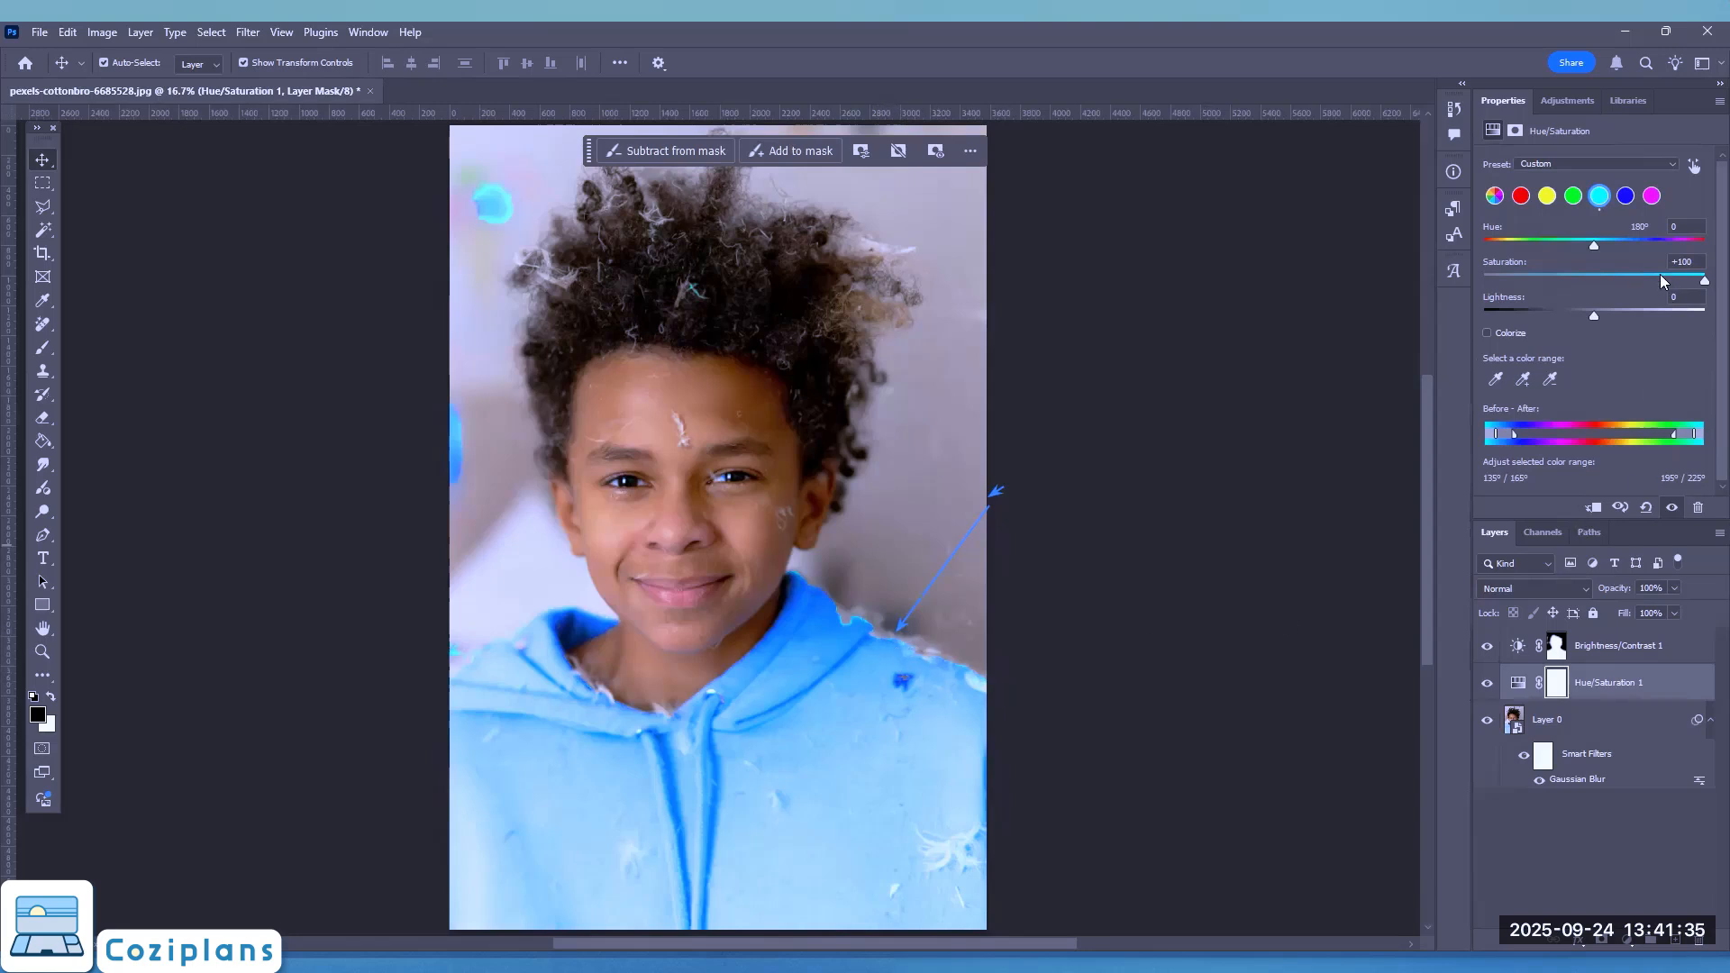
drag(1663, 281, 1613, 288)
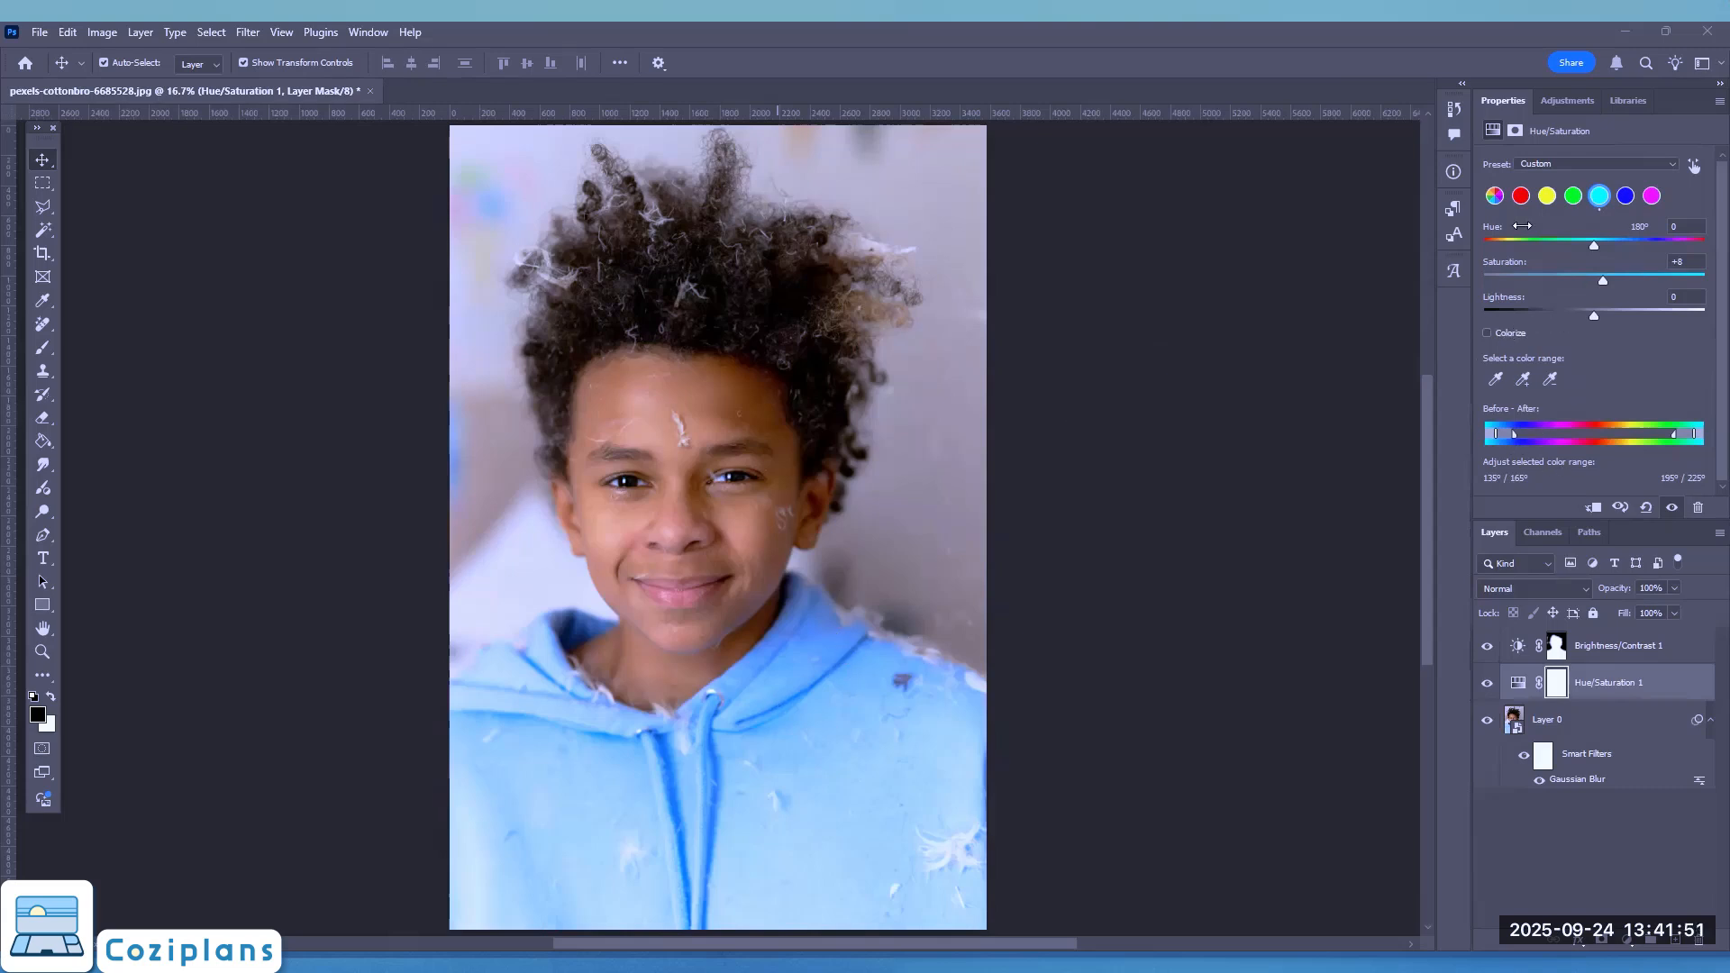
Target the Blues range of the Hue/Saturation layer and set its saturation to +15 and lightness to -24.
click(1625, 197)
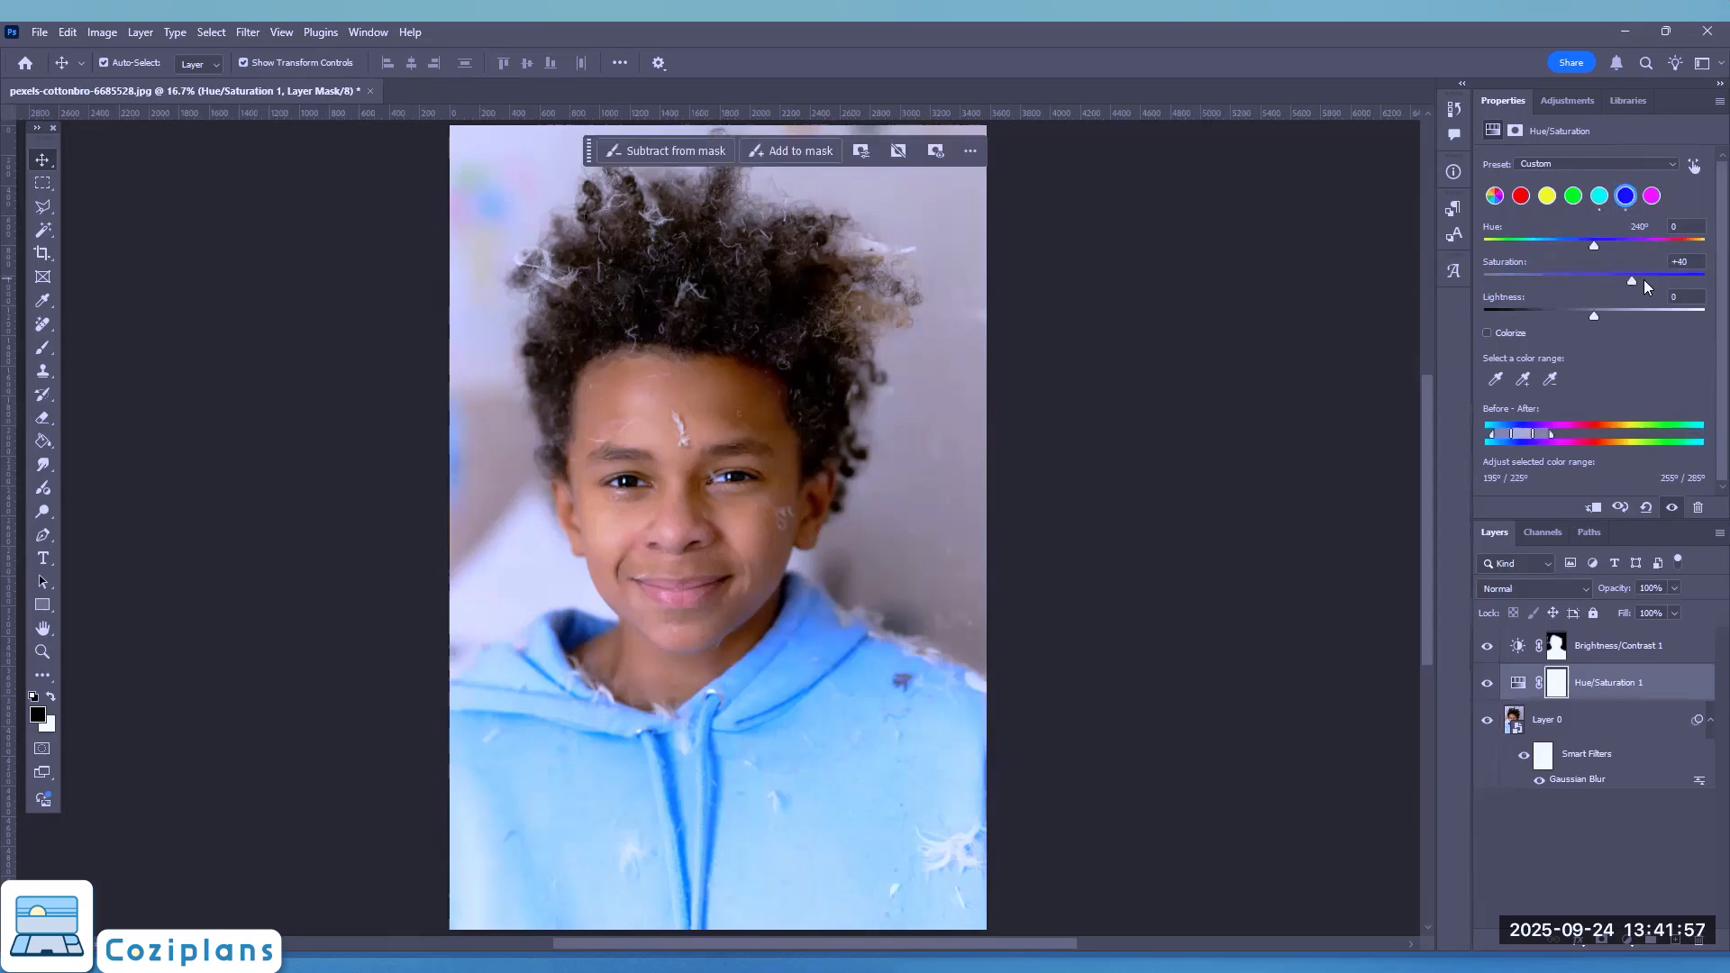
drag(1622, 292, 1536, 317)
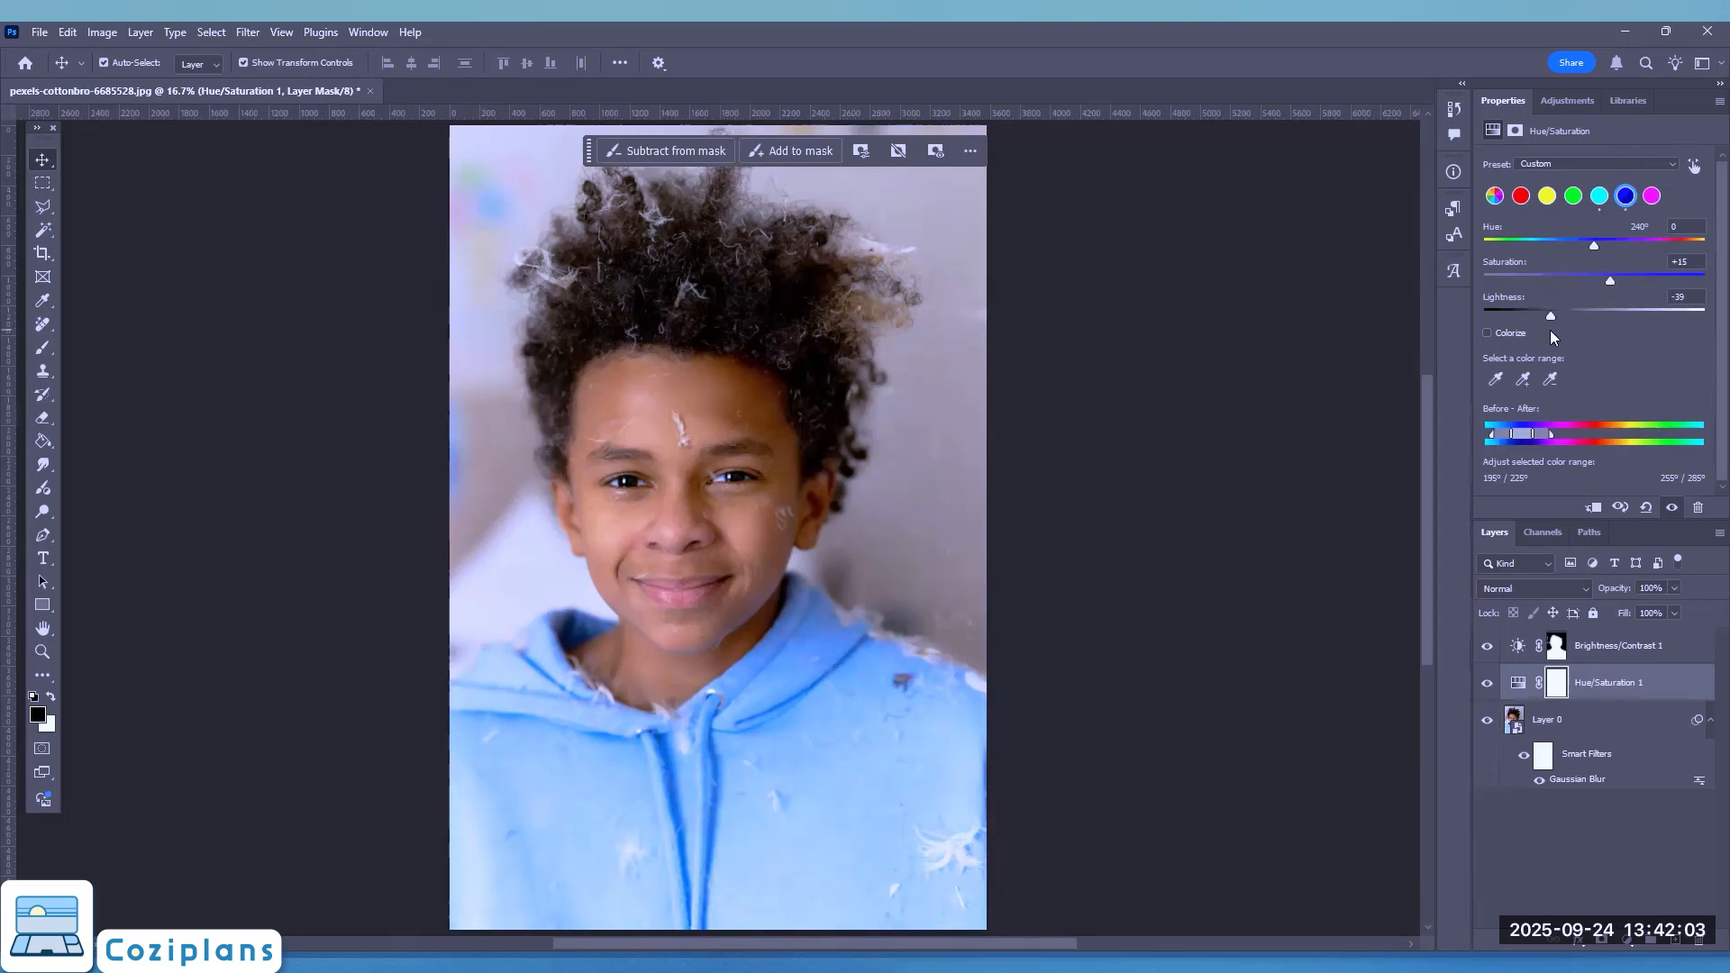
drag(1571, 326, 1567, 325)
Brush black over everything except the hoodie on the Hue/Saturation mask, and set the Cyans saturation to +29.
click(42, 348)
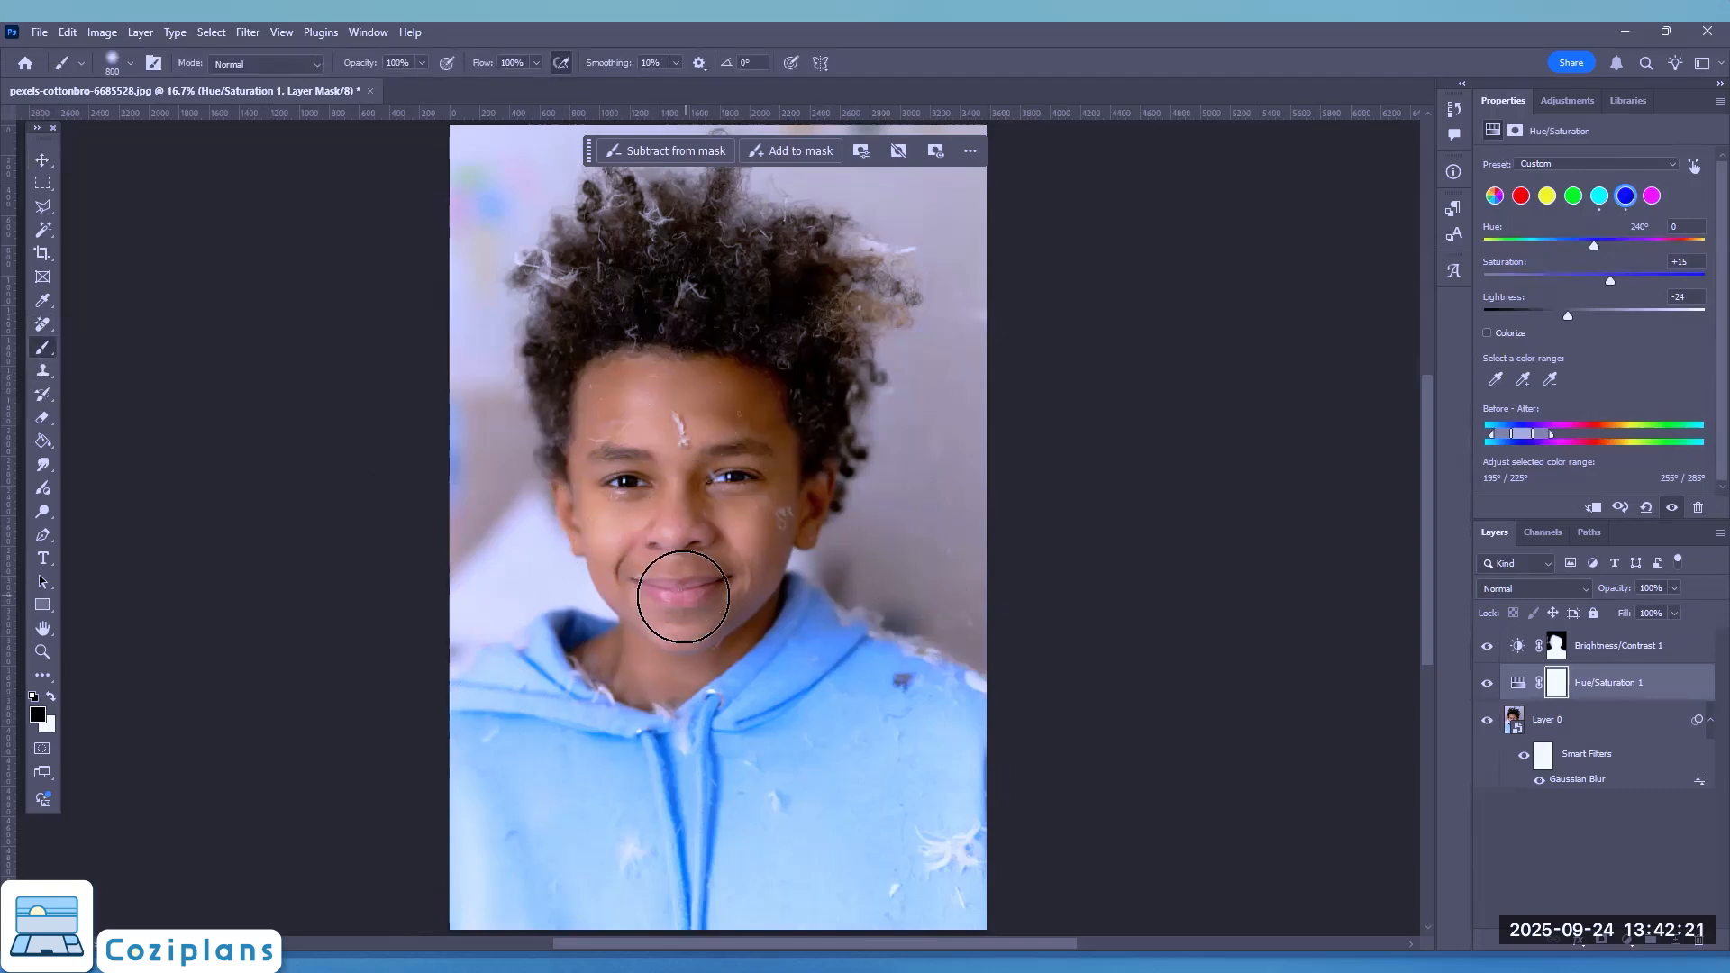
mouse_move(737, 521)
mouse_down()
mouse_move(759, 465)
mouse_move(779, 494)
mouse_move(734, 450)
mouse_up()
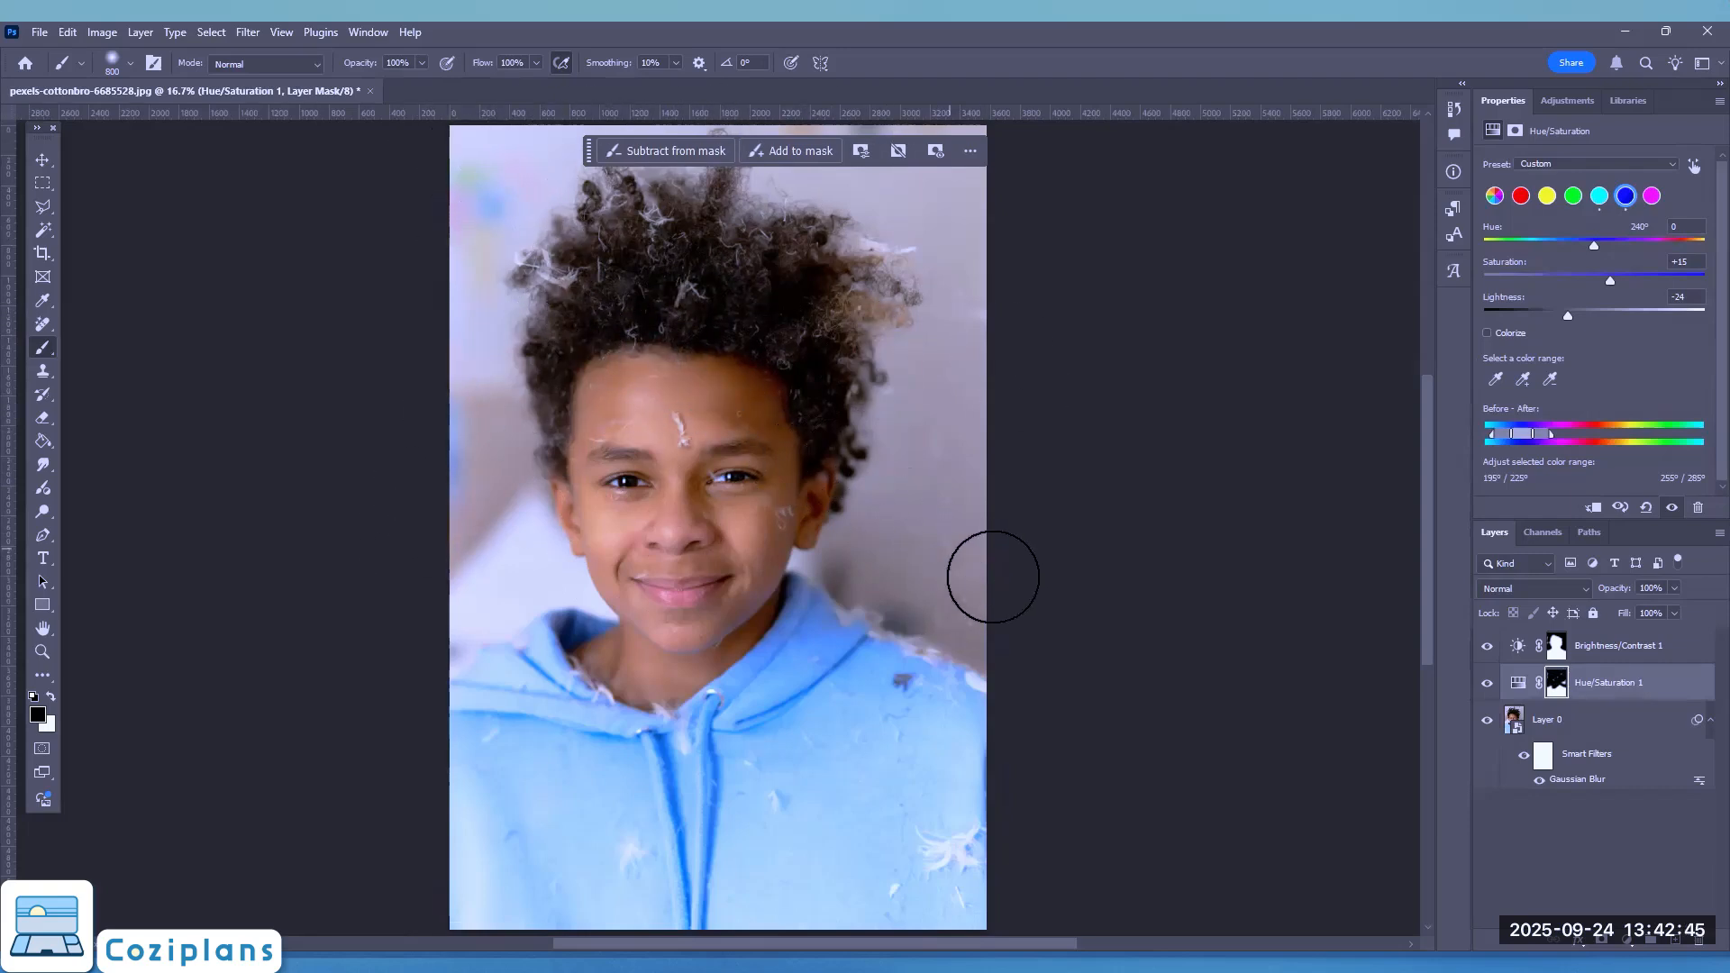
click(1600, 195)
mouse_move(1598, 280)
mouse_down()
mouse_move(1658, 270)
mouse_move(1627, 278)
mouse_up()
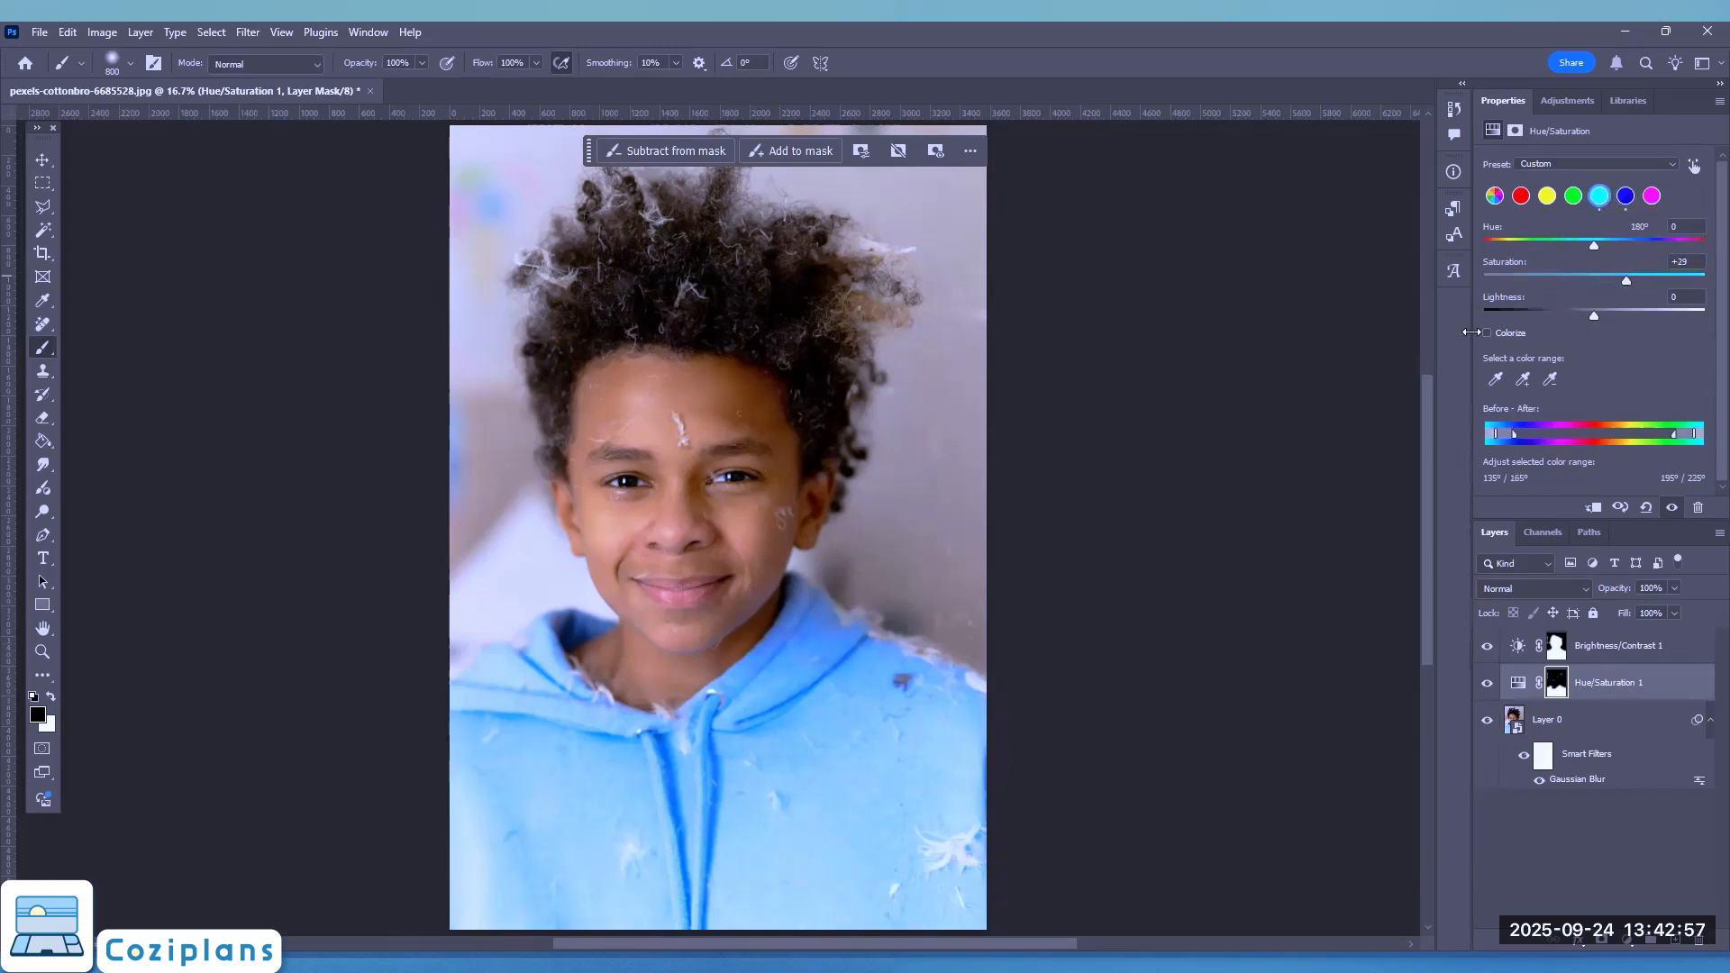
Switch to the Move tool and hide the Brightness/Contrast 1 layer to compare the image without it.
click(42, 160)
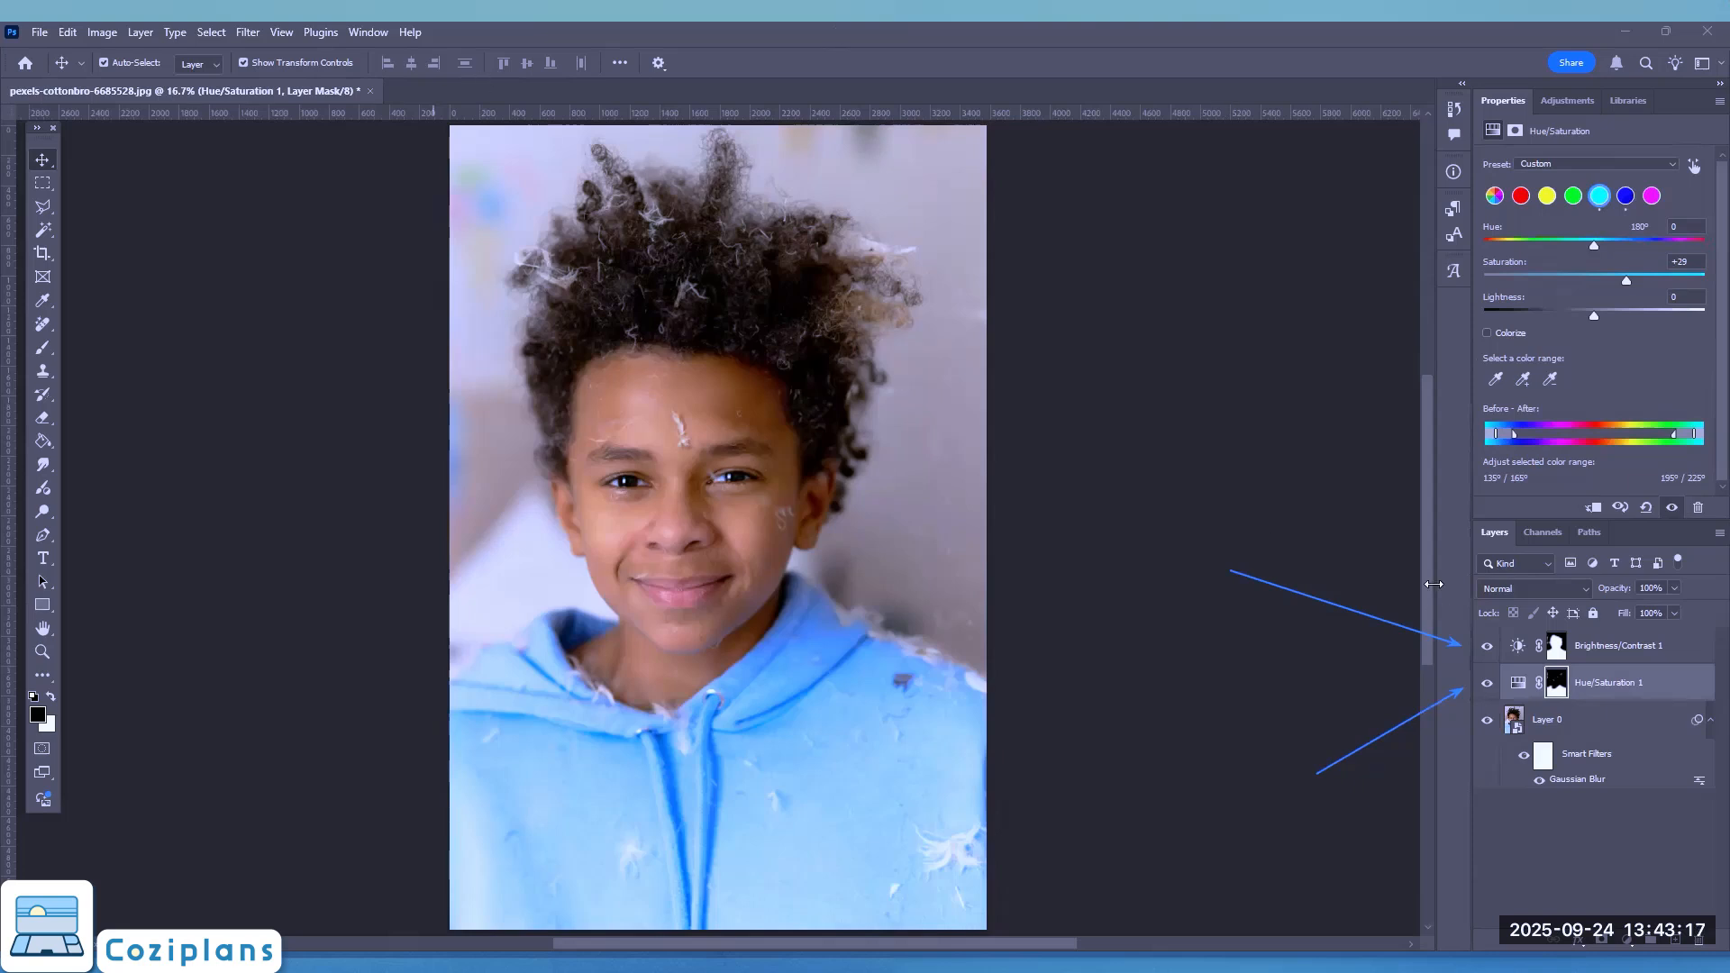
click(1487, 646)
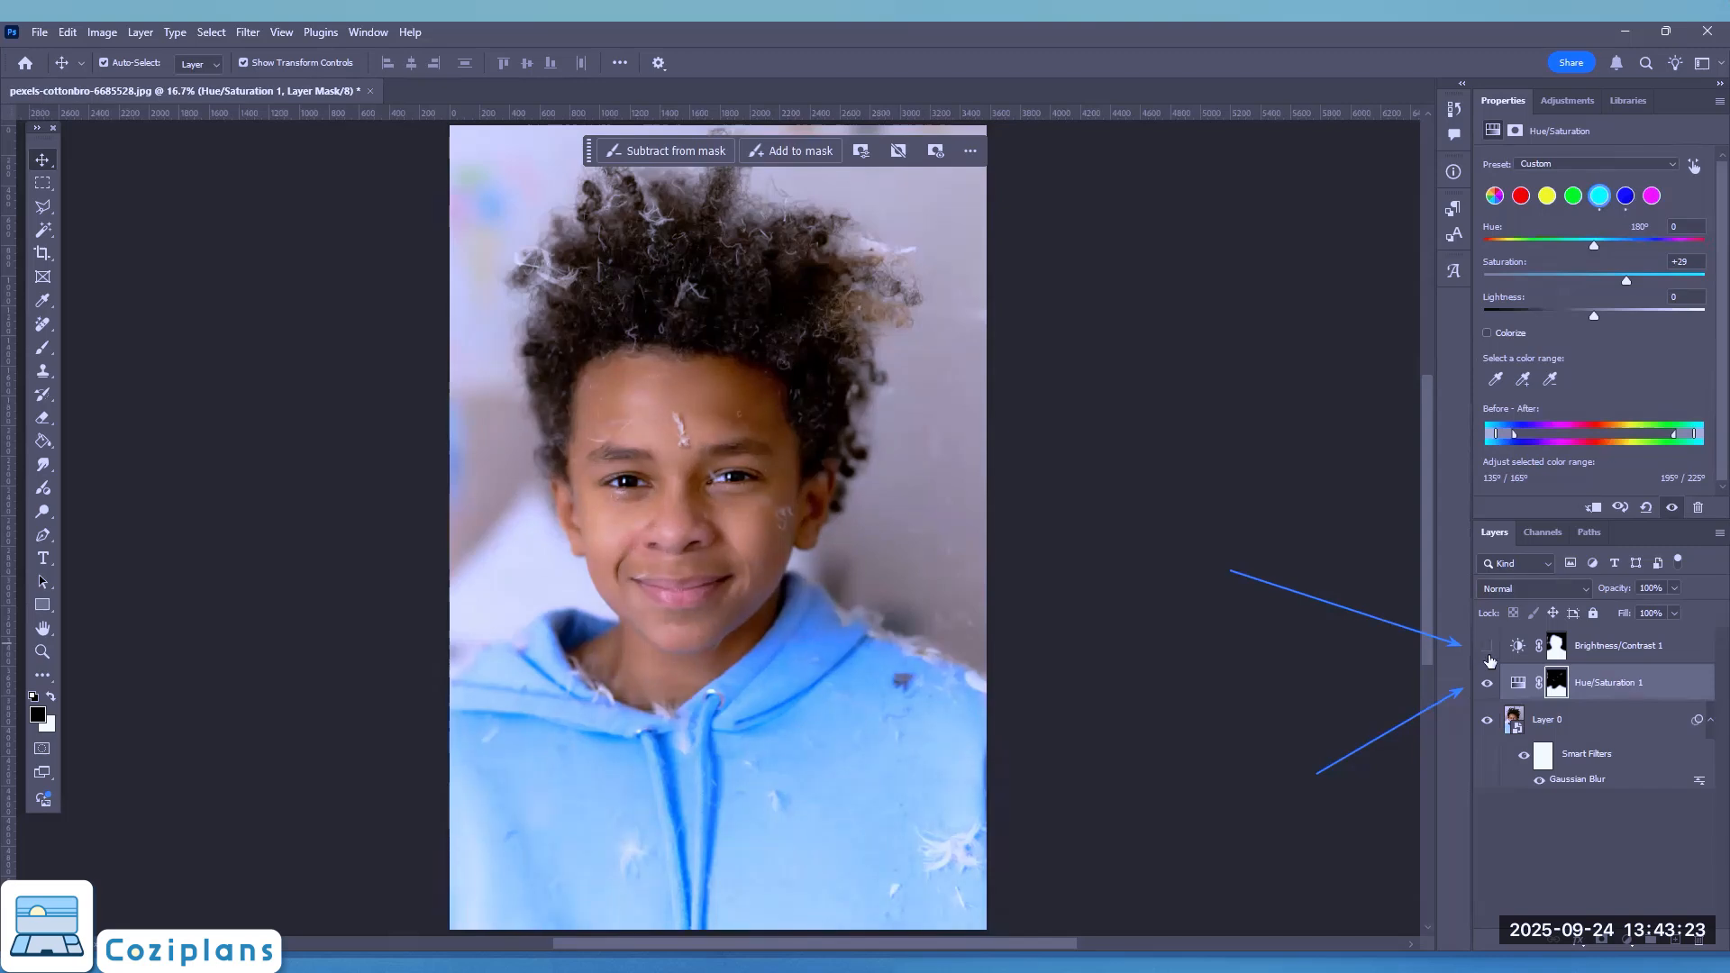